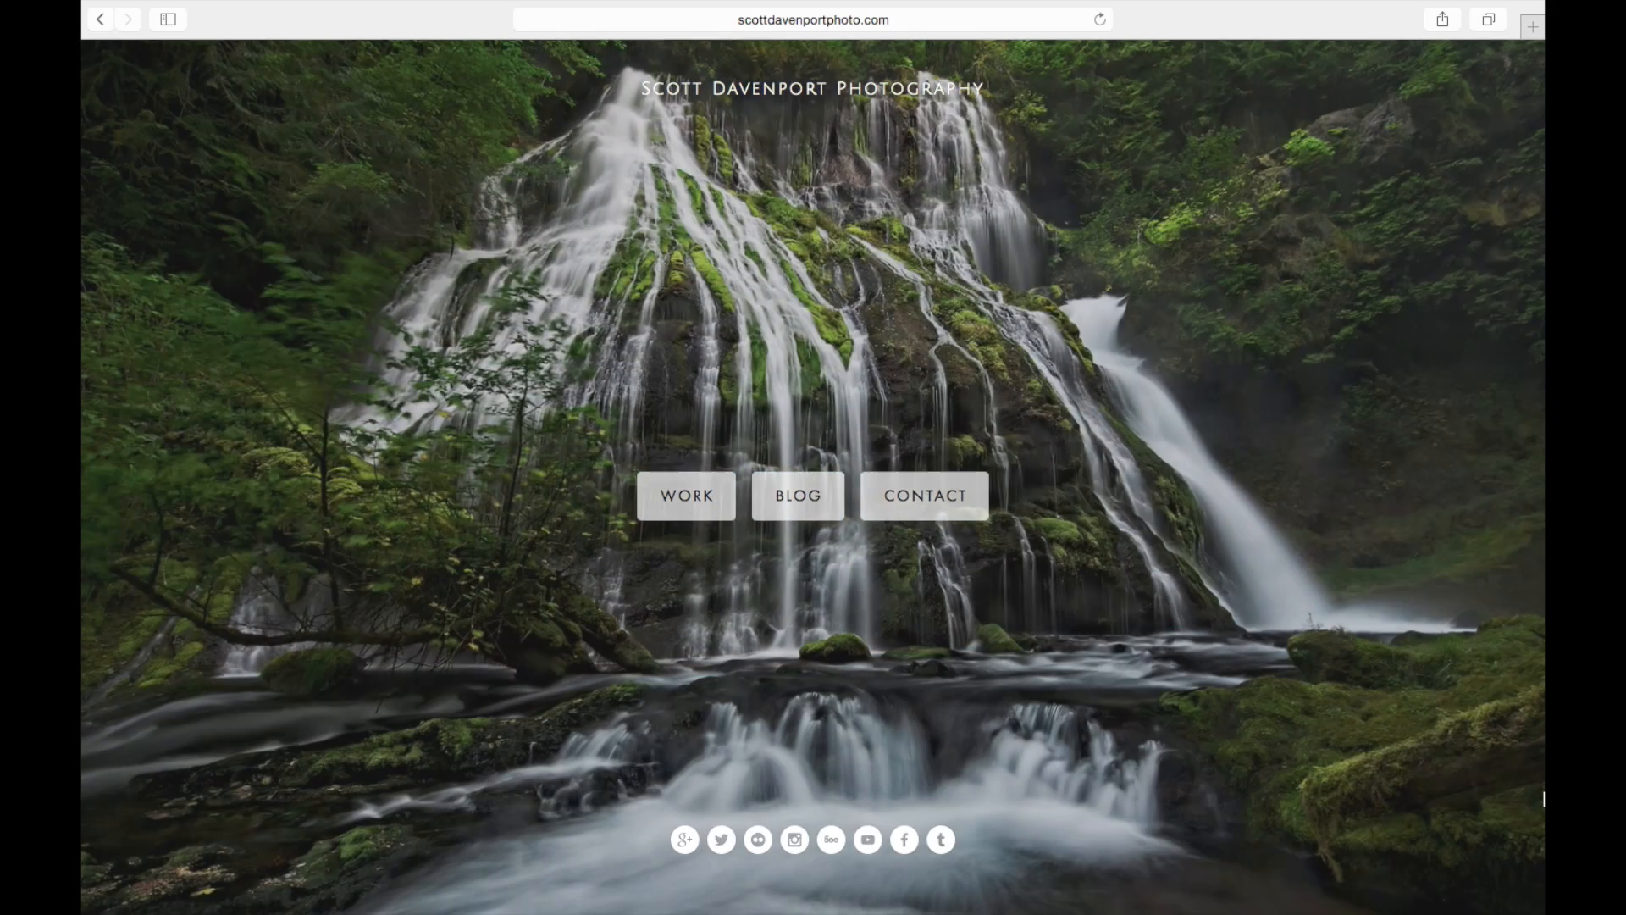
Step: Switch to Lightroom and look through all the beach photos in the Perfect Inspiration May 2015 collection
{"action": "key", "text": "ctrl+Left"}
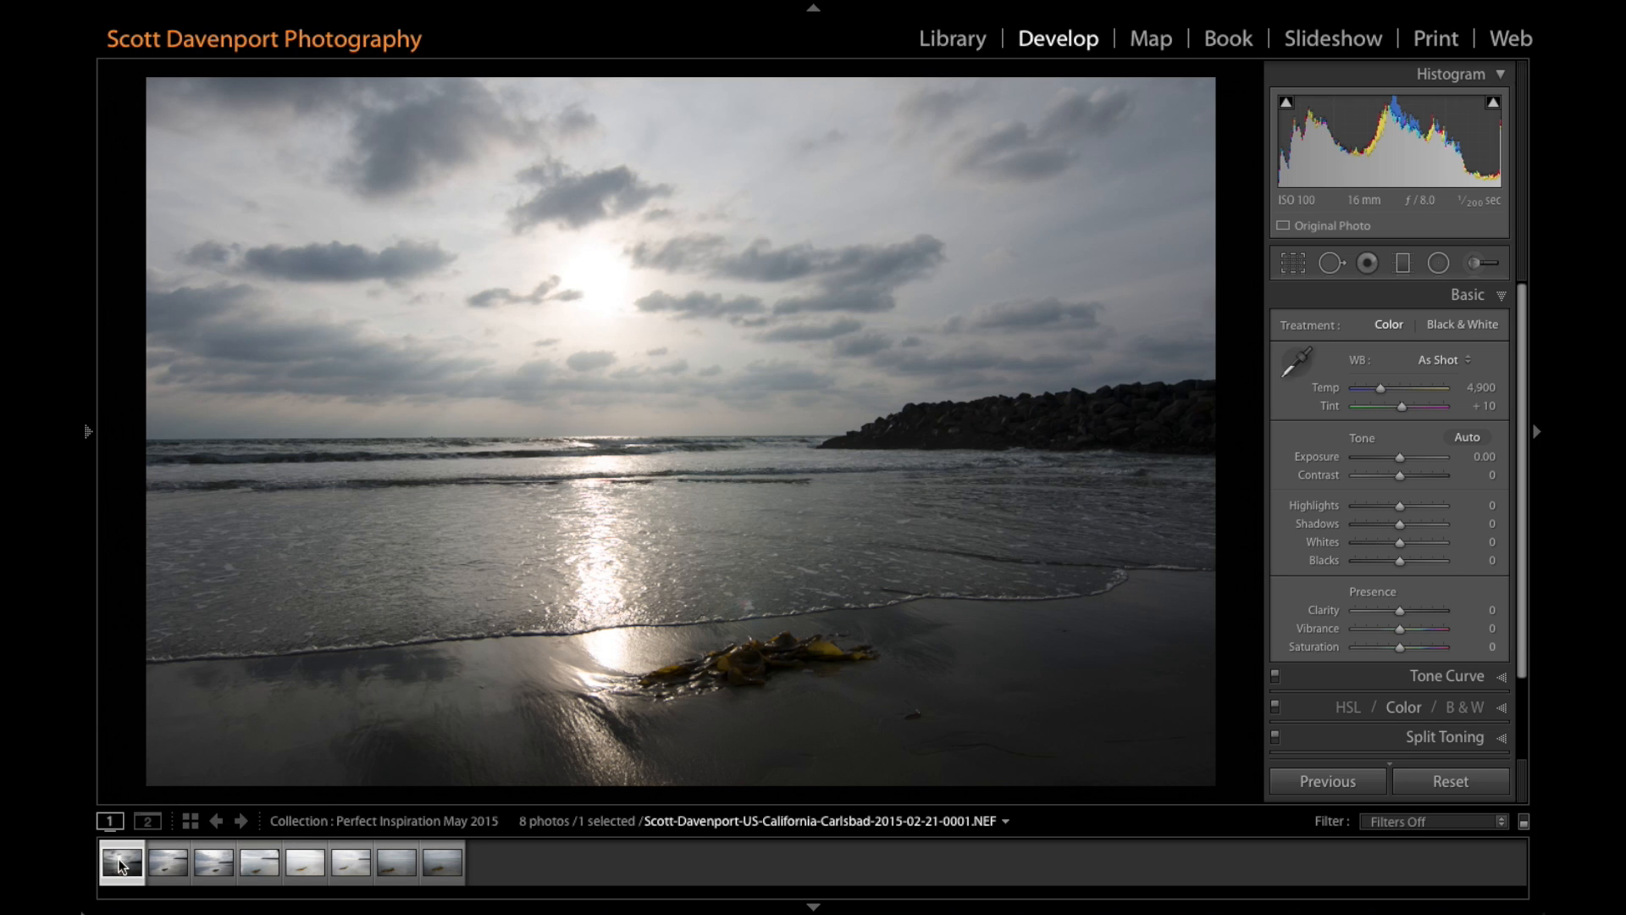
{"action": "key", "text": "Right"}
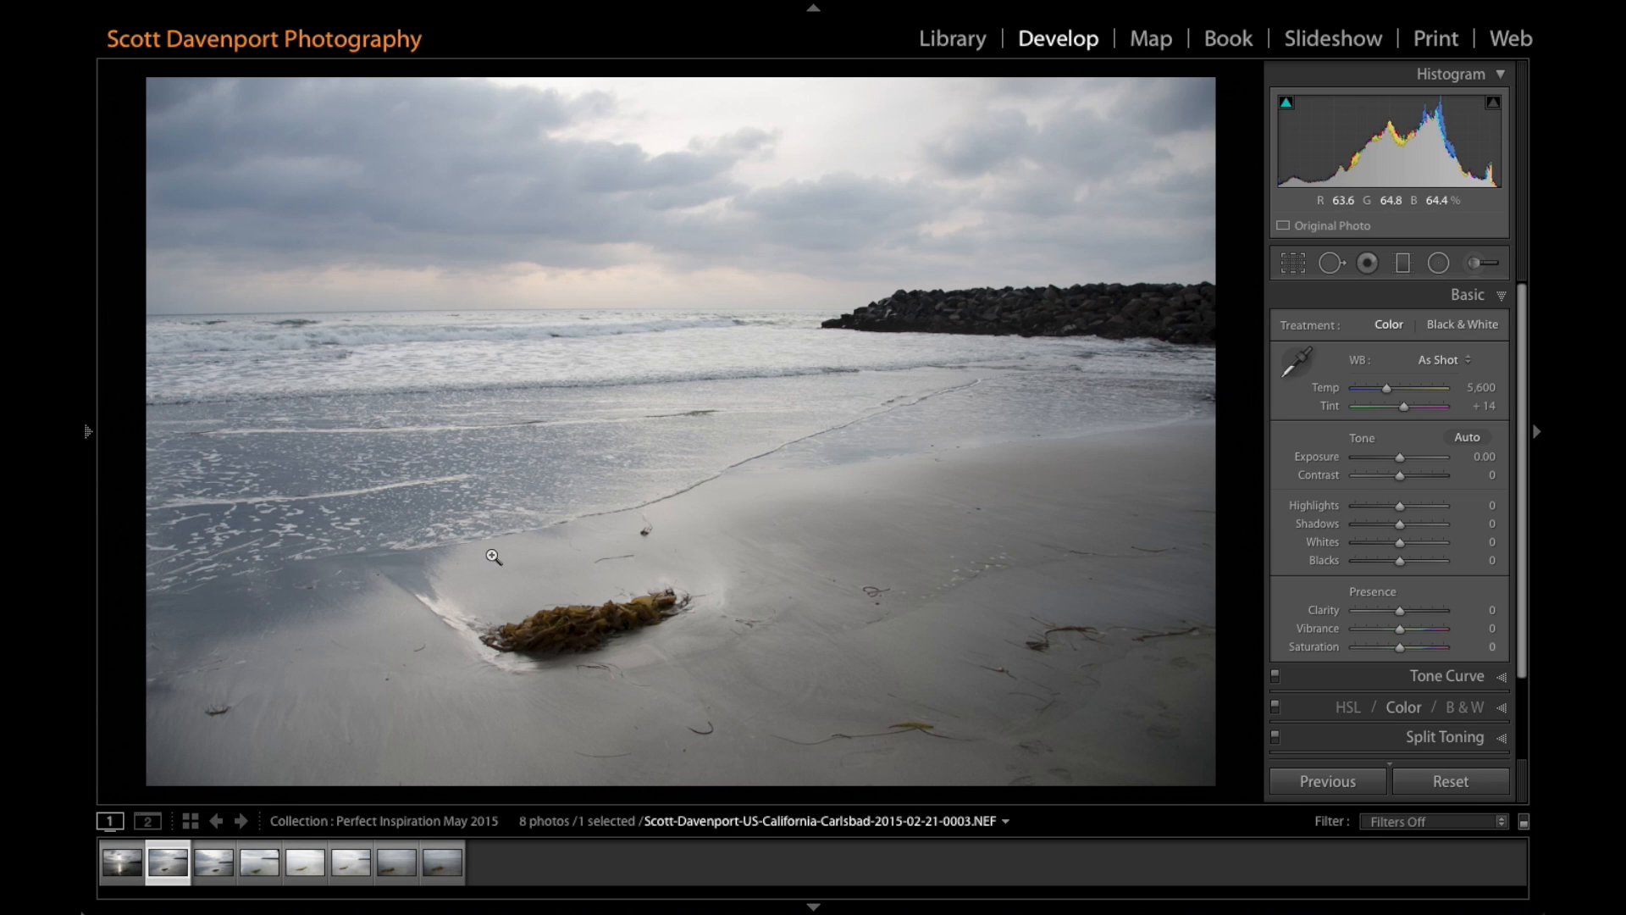
{"action": "key", "text": "Right"}
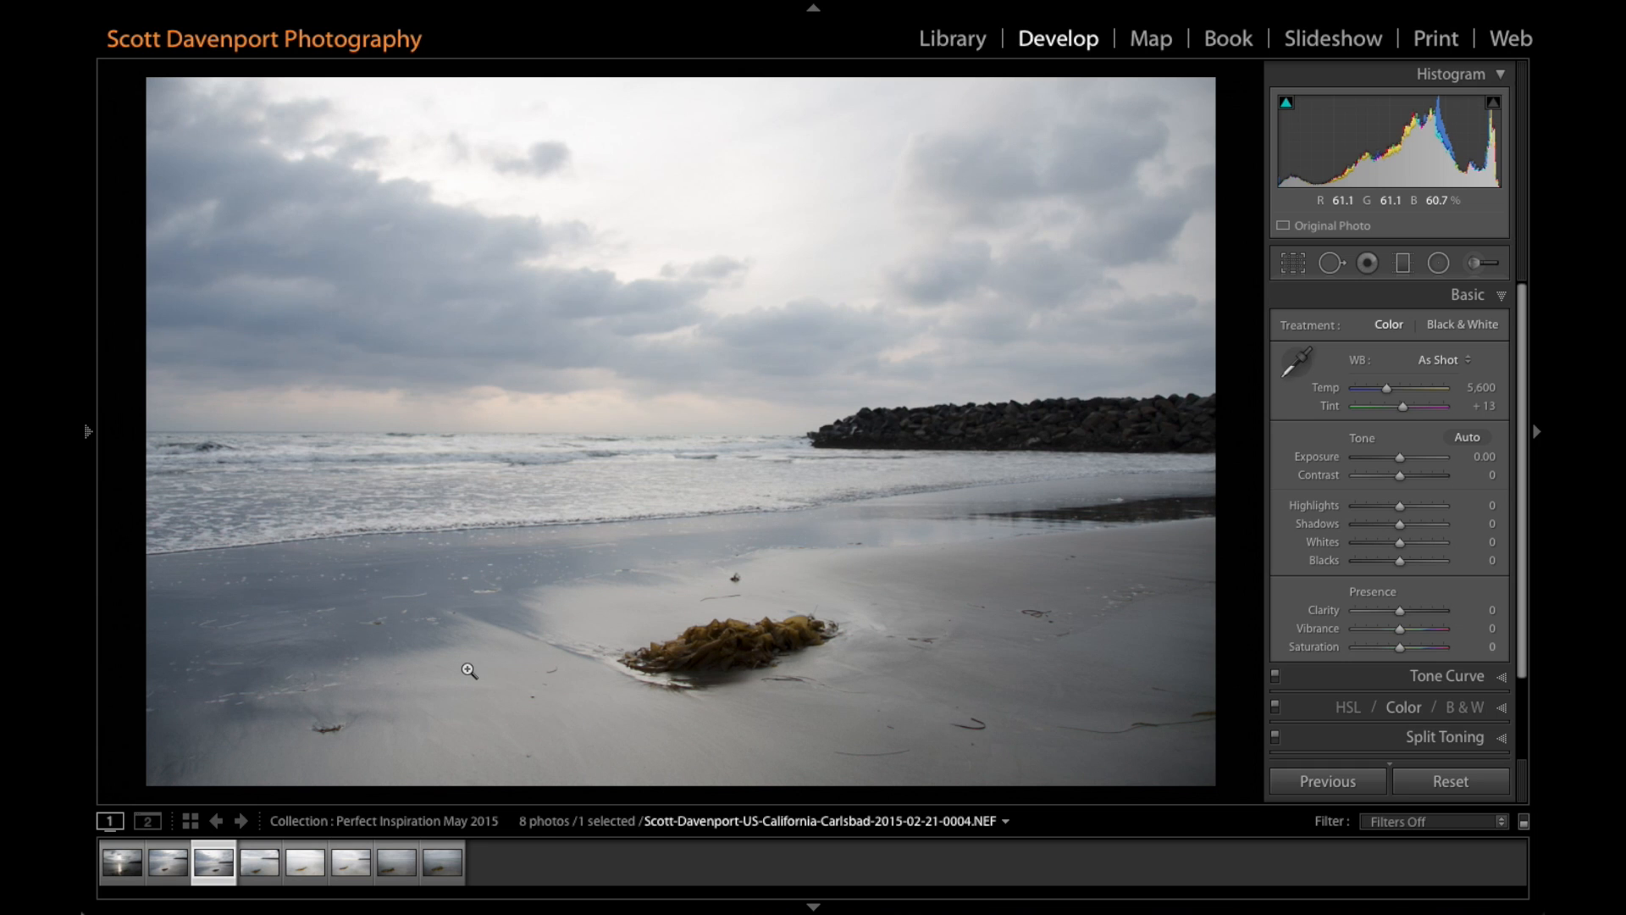
{"action": "key", "text": "Right"}
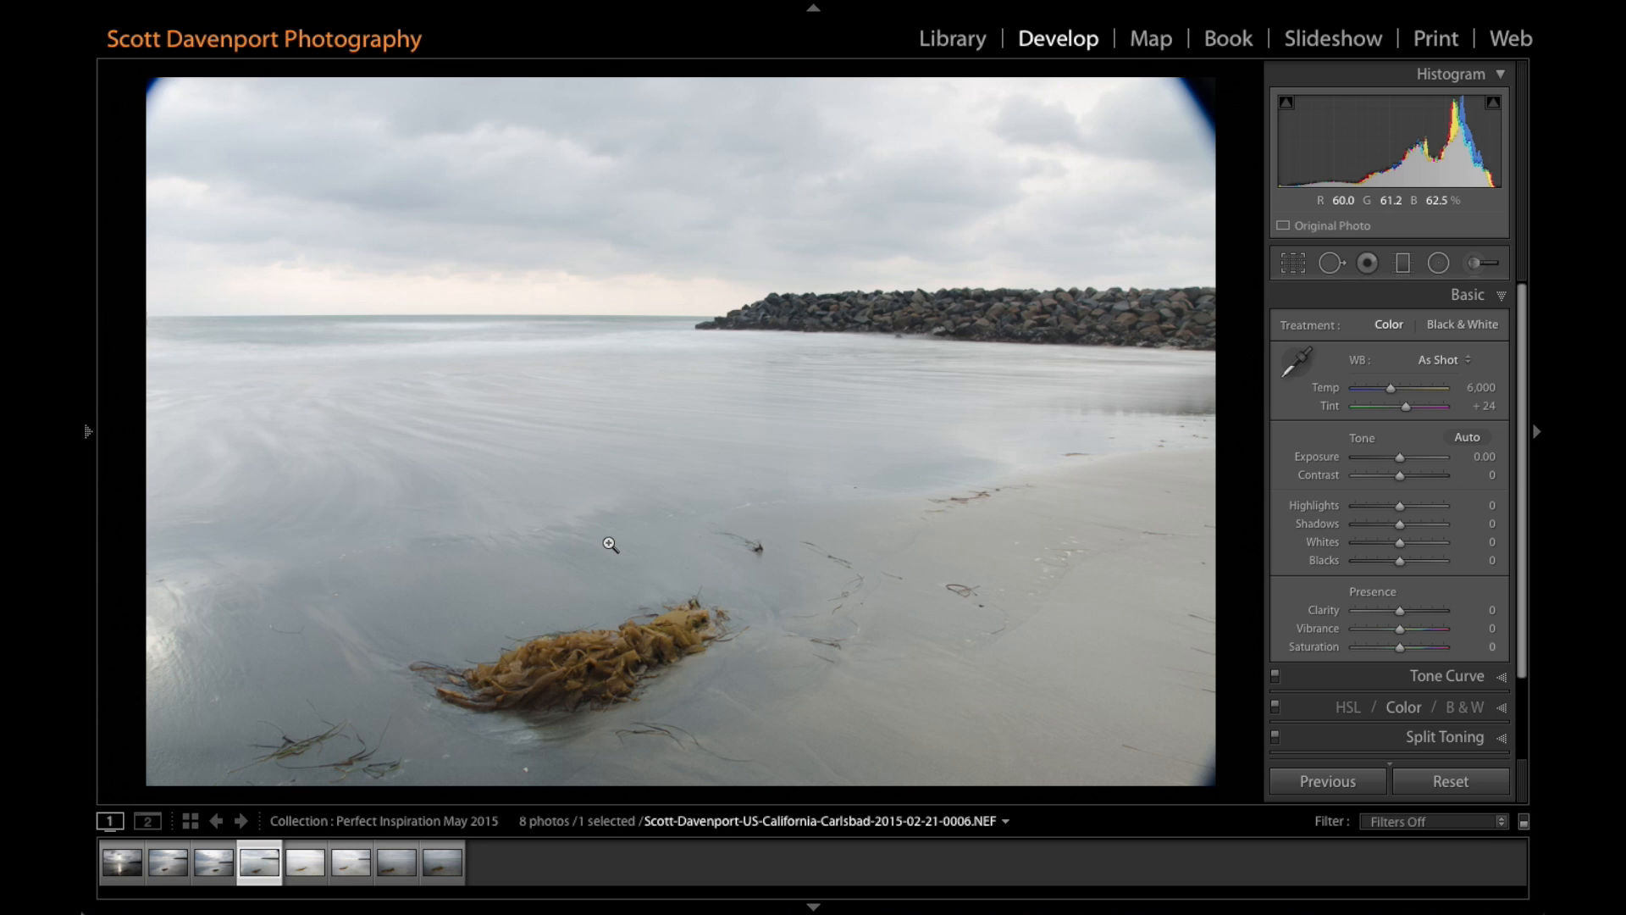
{"action": "key", "text": "Right"}
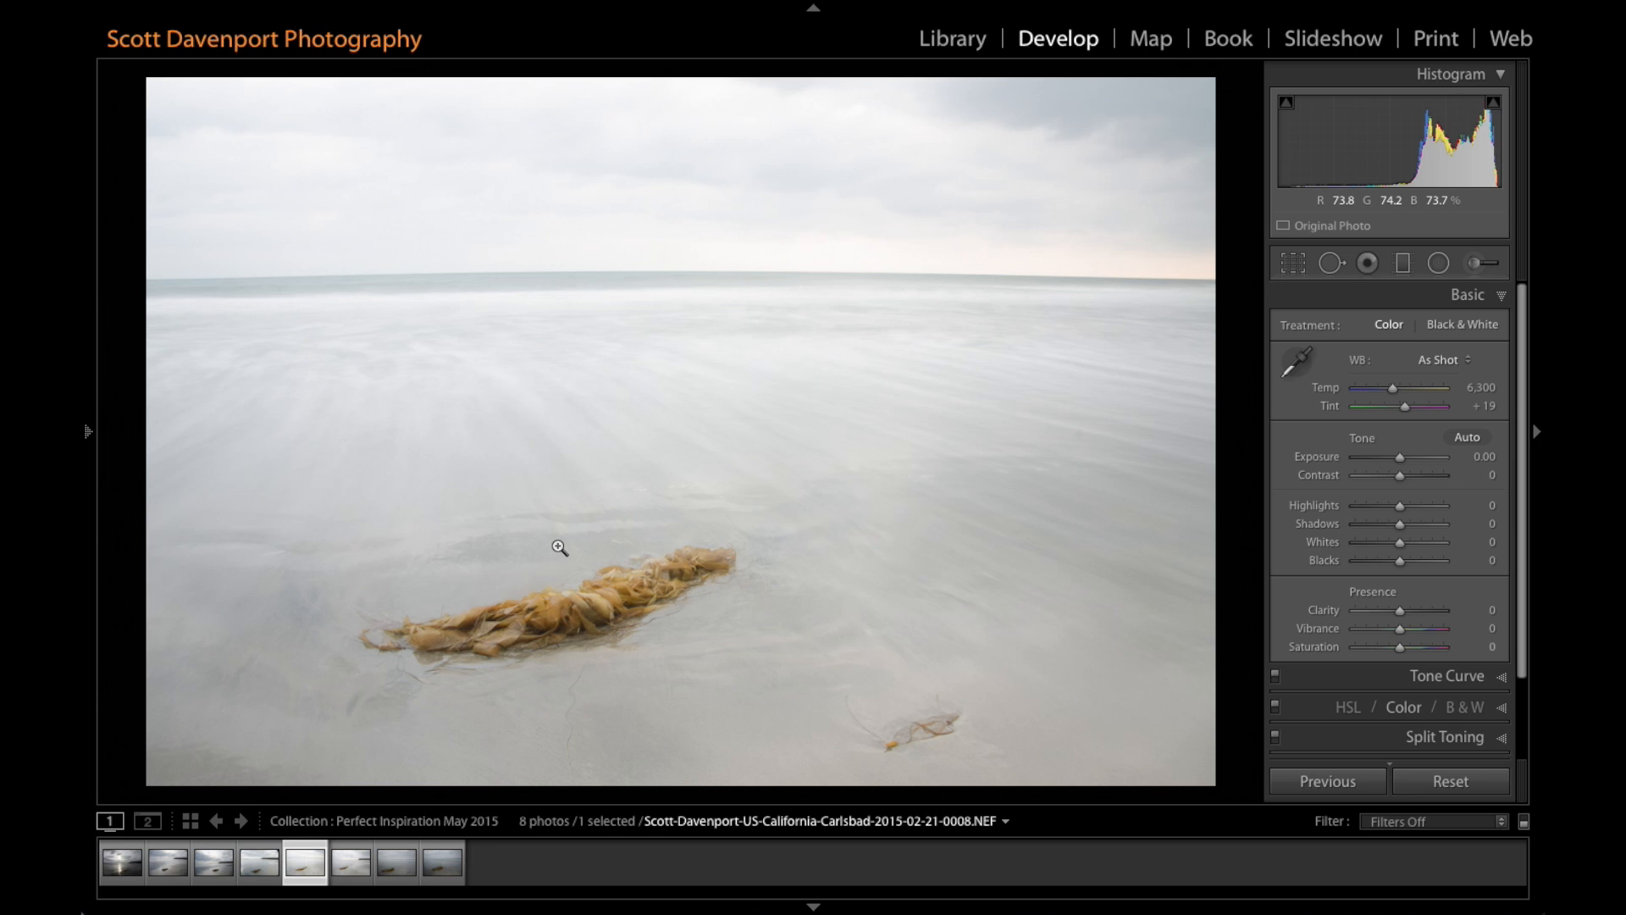
{"action": "key", "text": "Right"}
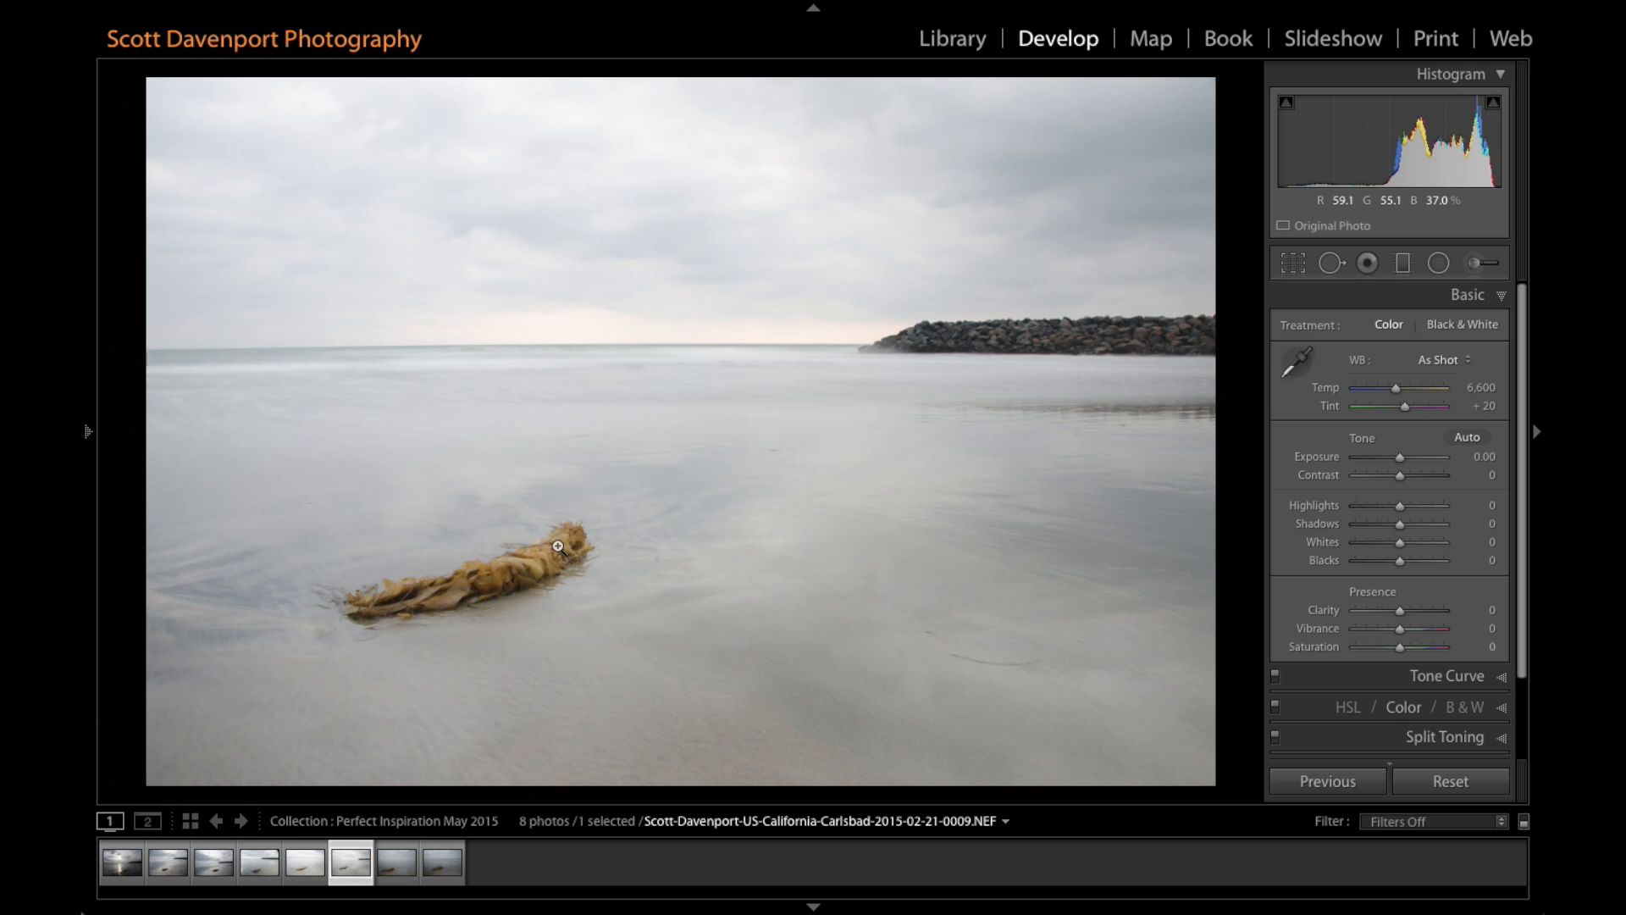
{"action": "key", "text": "Right"}
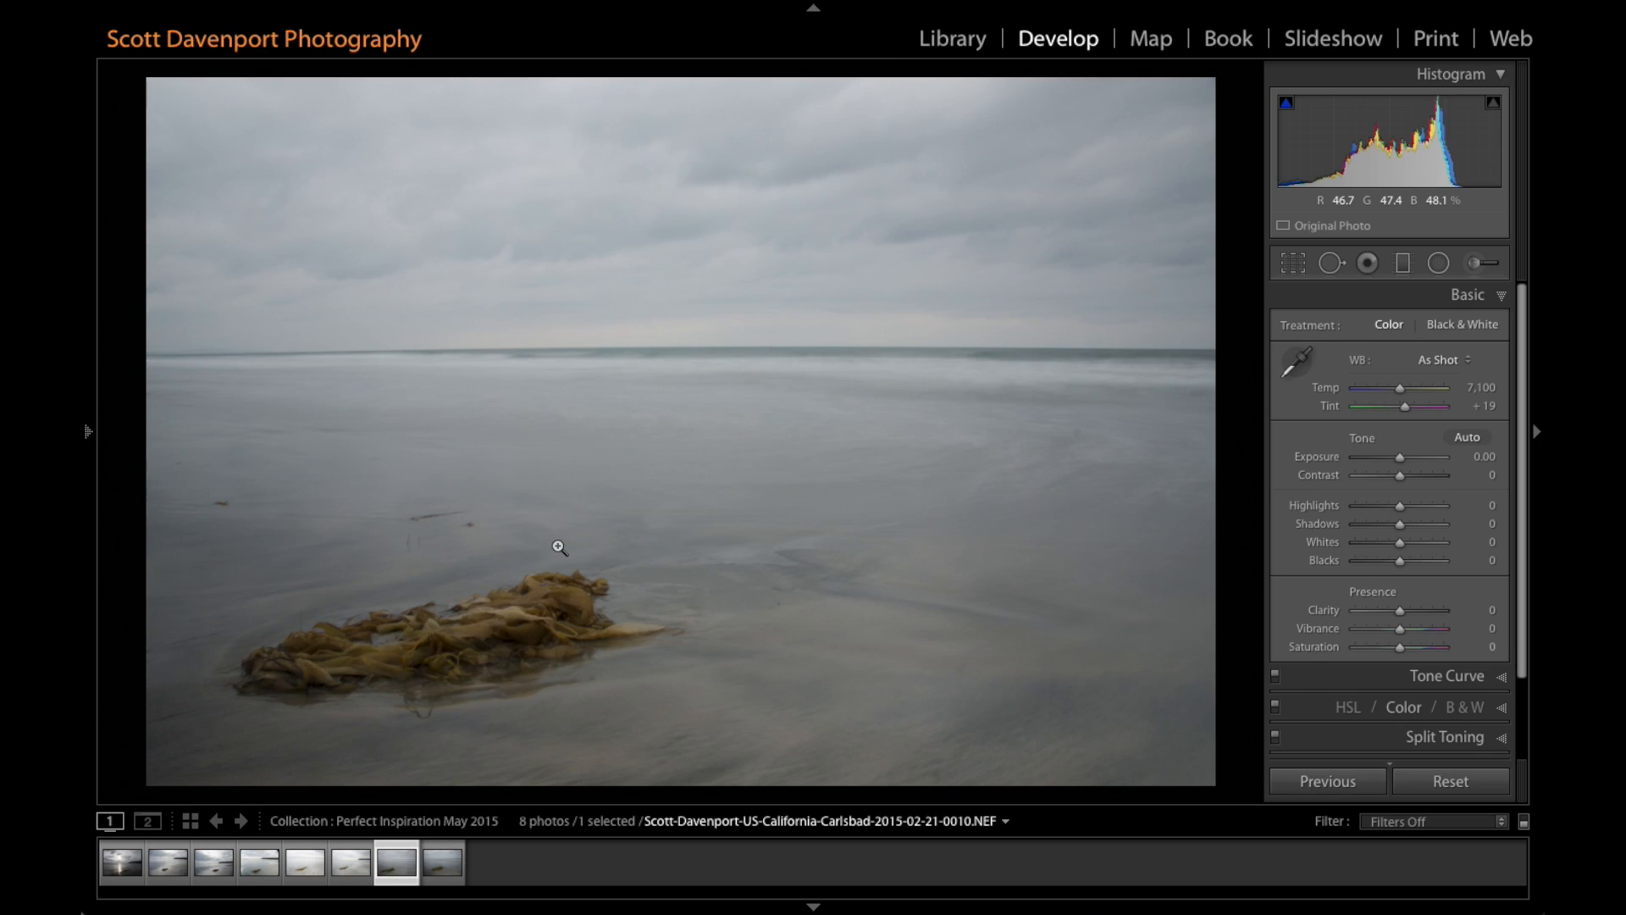
{"action": "key", "text": "Right"}
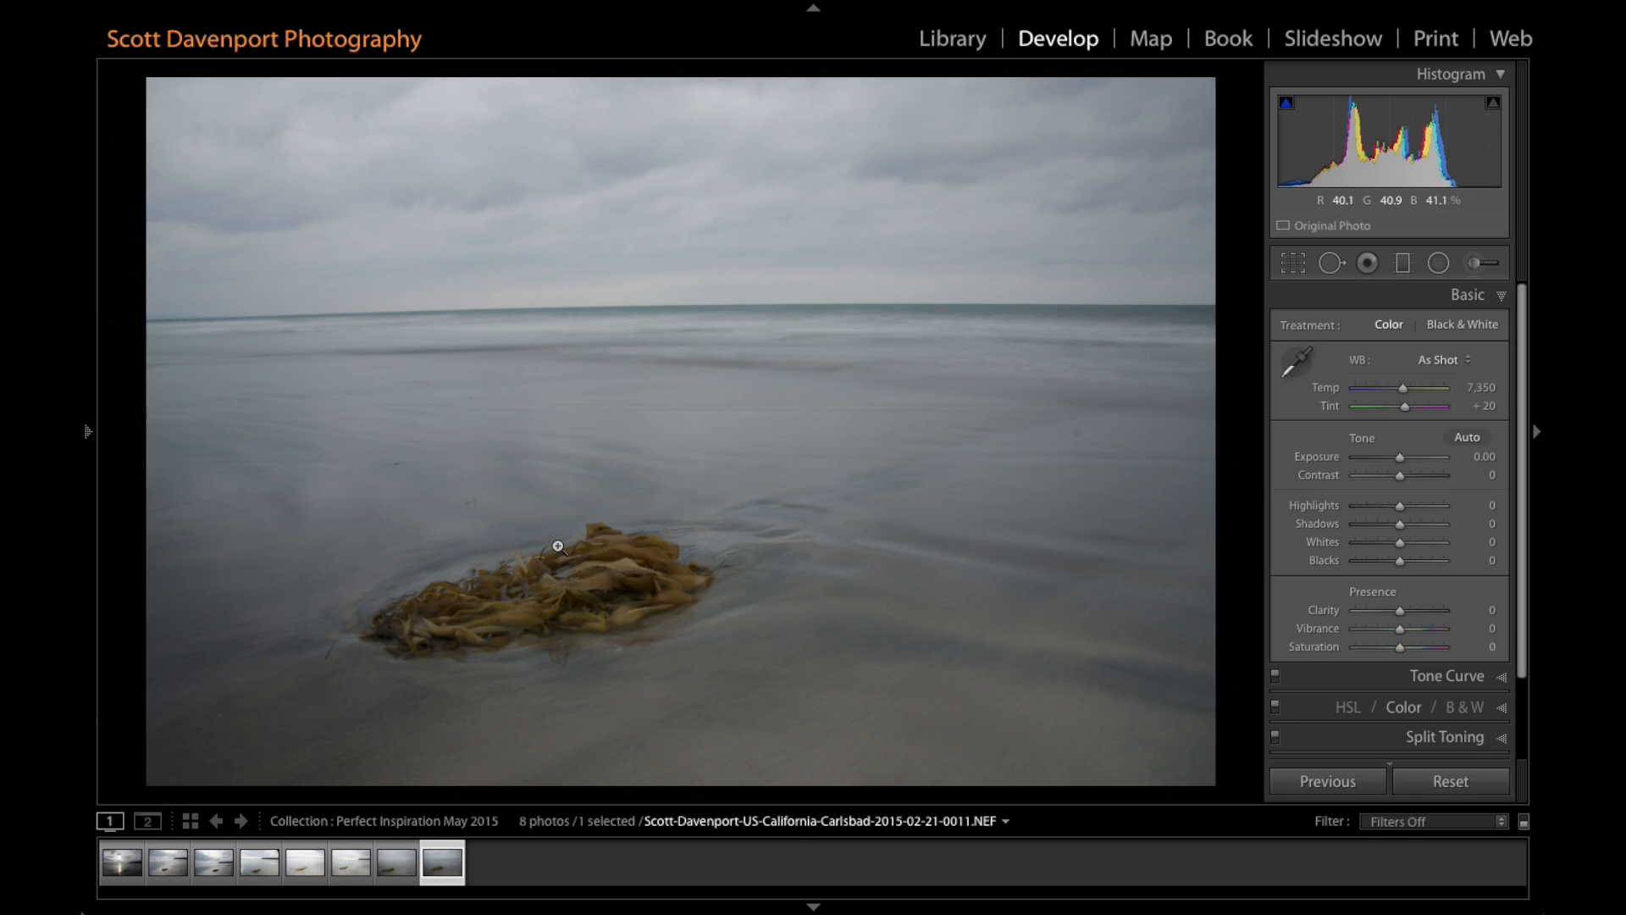
Step: Select the kelp photo whose file name ends in 0008.NEF and enable lens profile corrections for it
{"action": "left_click", "coordinate": [305, 862]}
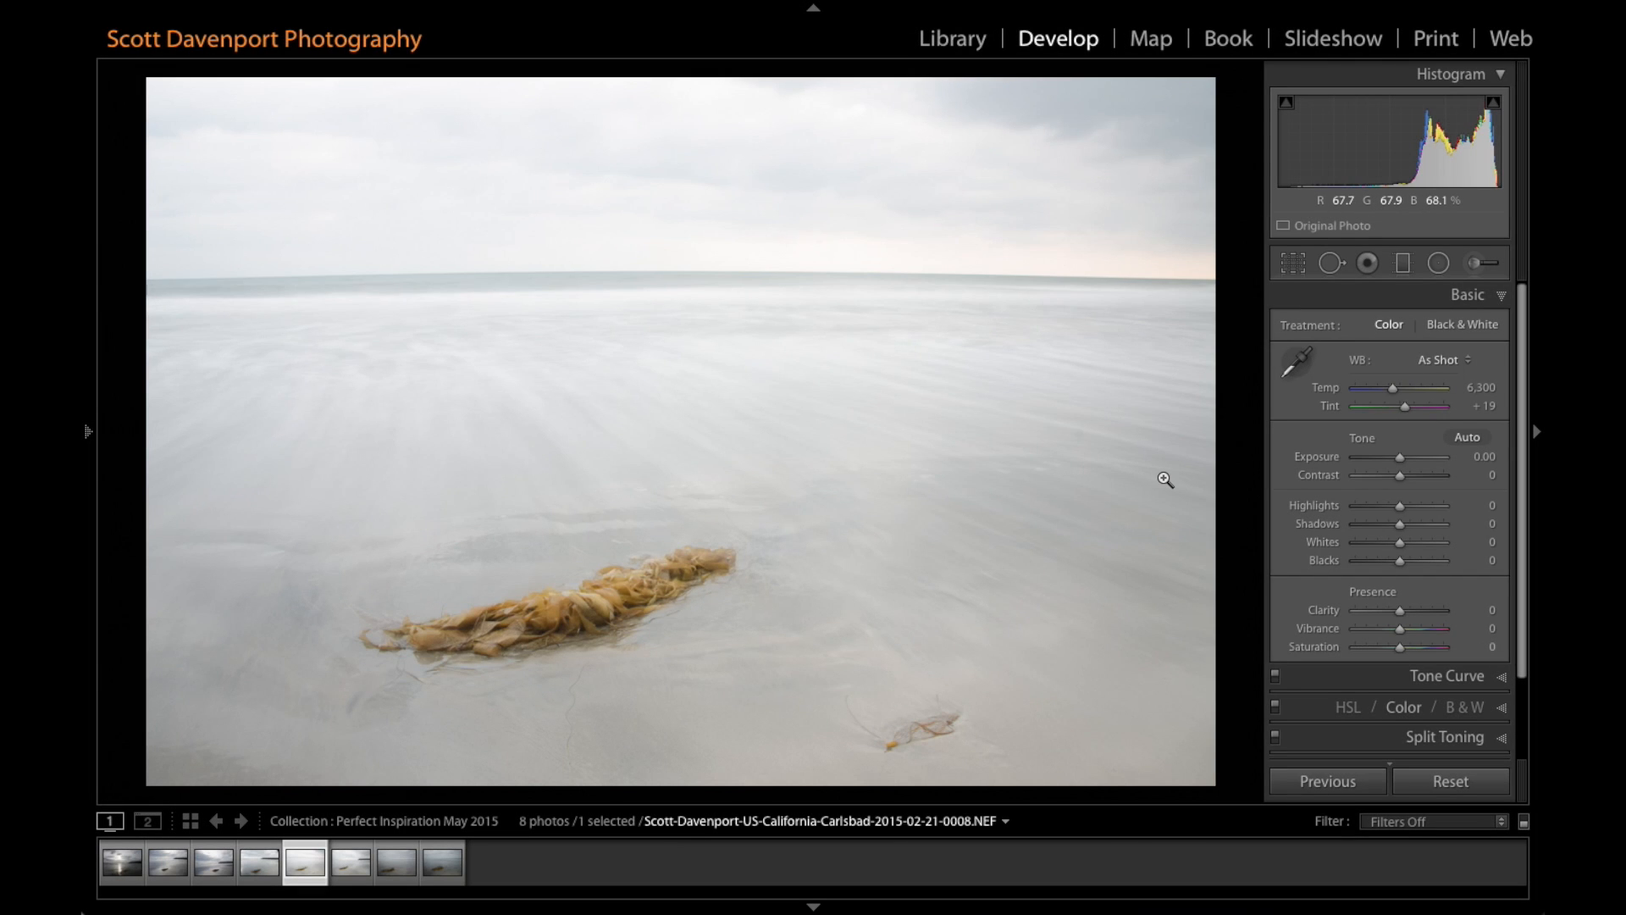
{"action": "scroll", "coordinate": [1321, 572], "scroll_direction": "down", "scroll_amount": 3}
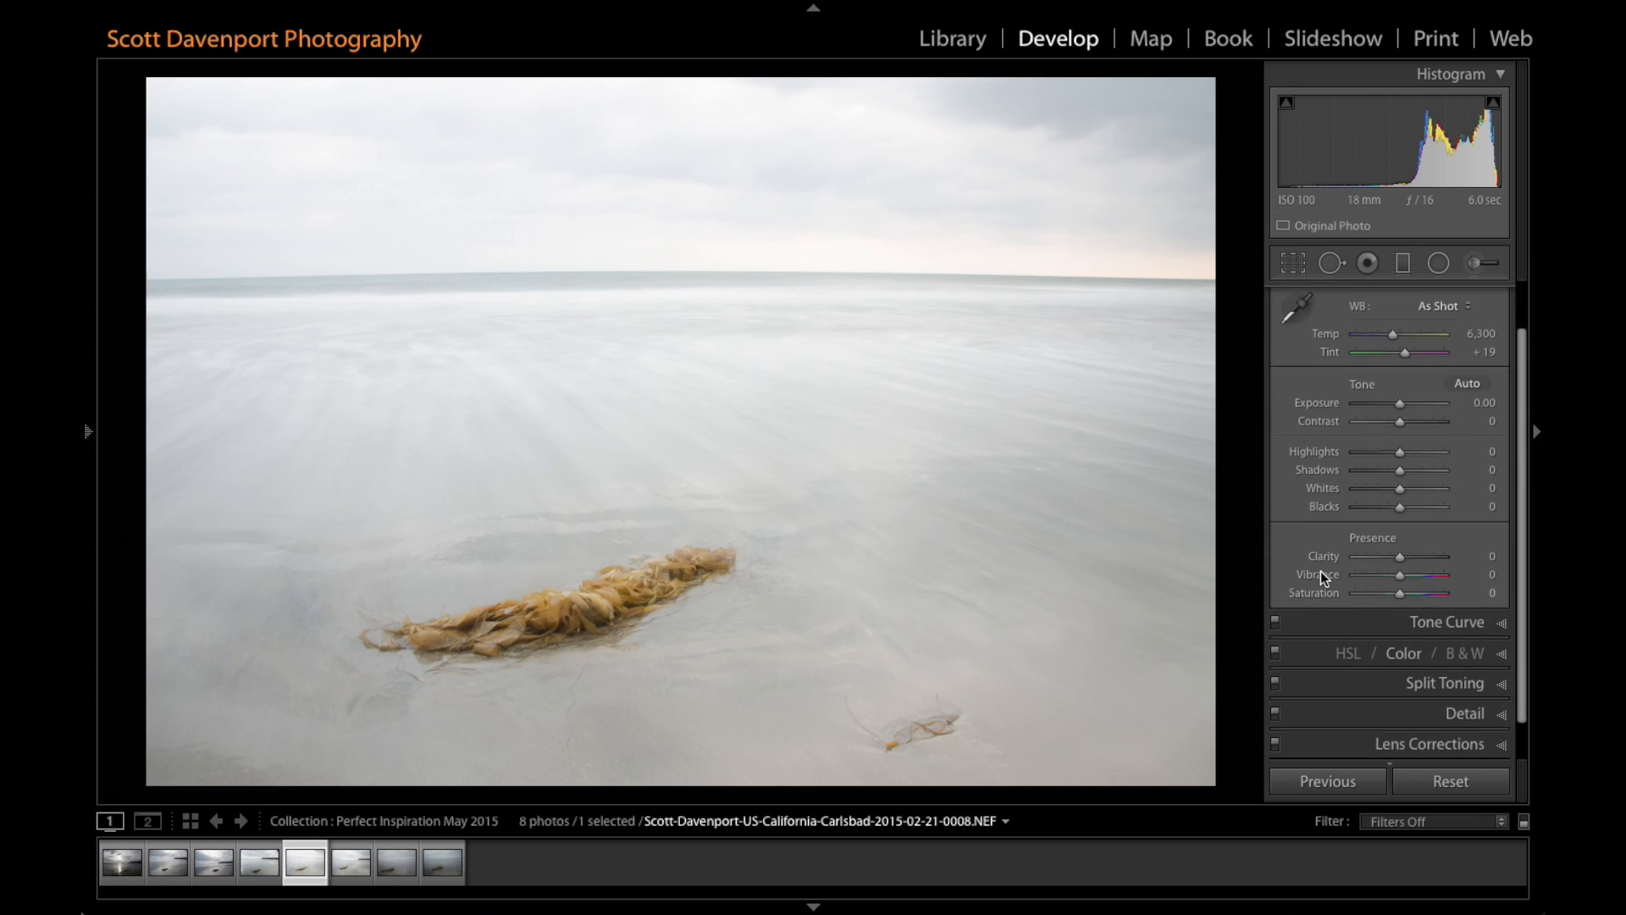
{"action": "left_click", "coordinate": [1390, 703]}
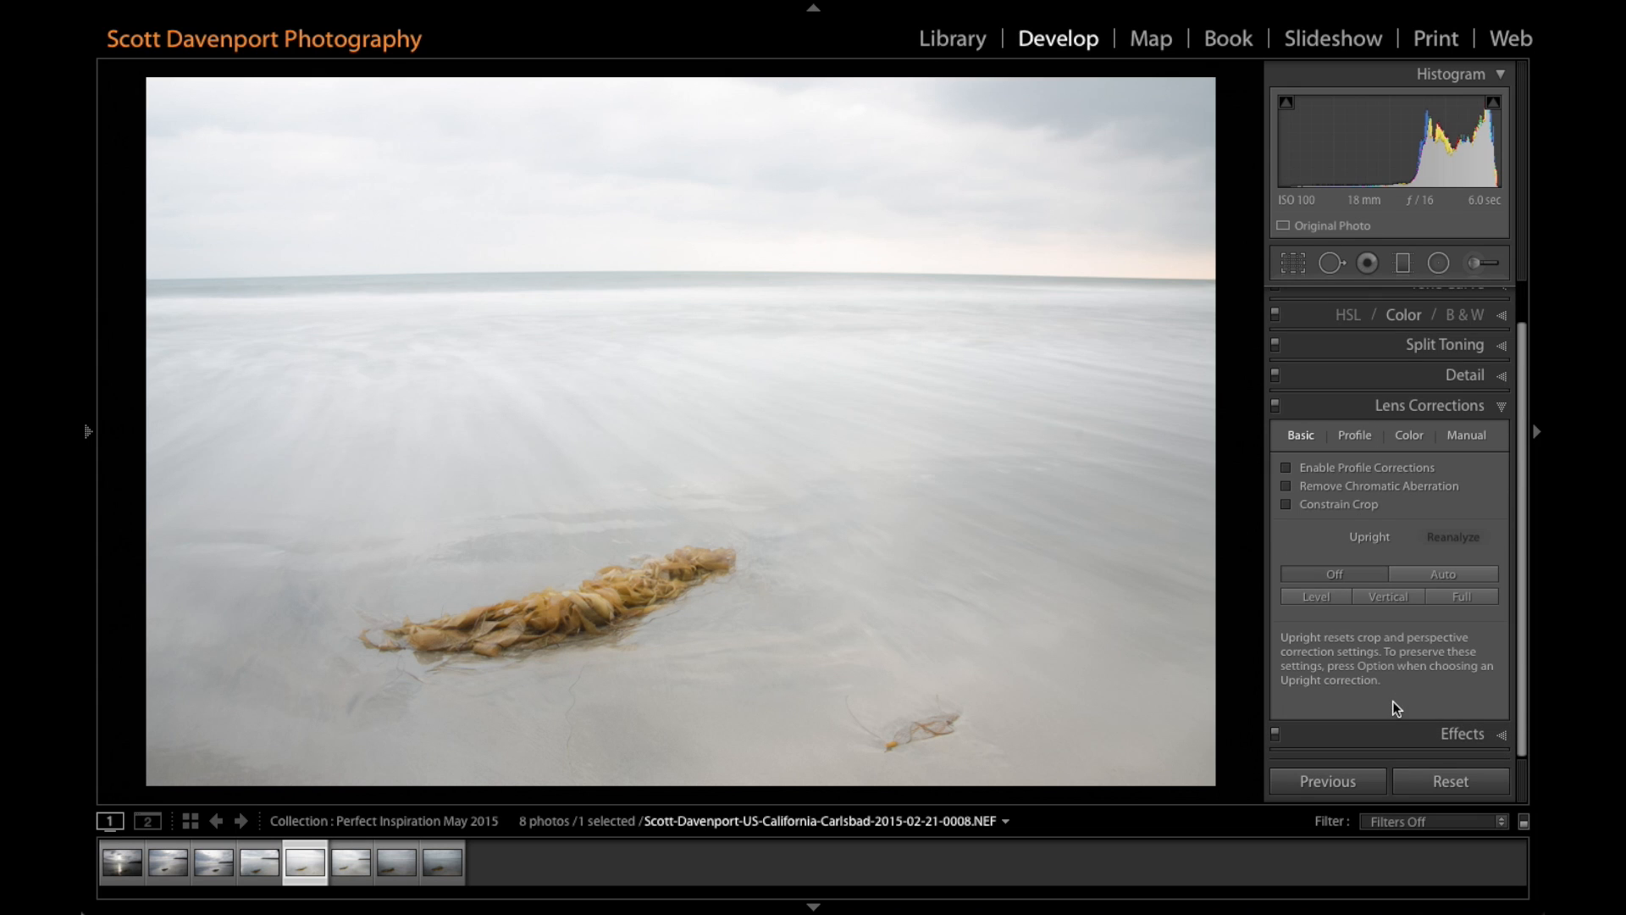
{"action": "left_click", "coordinate": [1332, 475]}
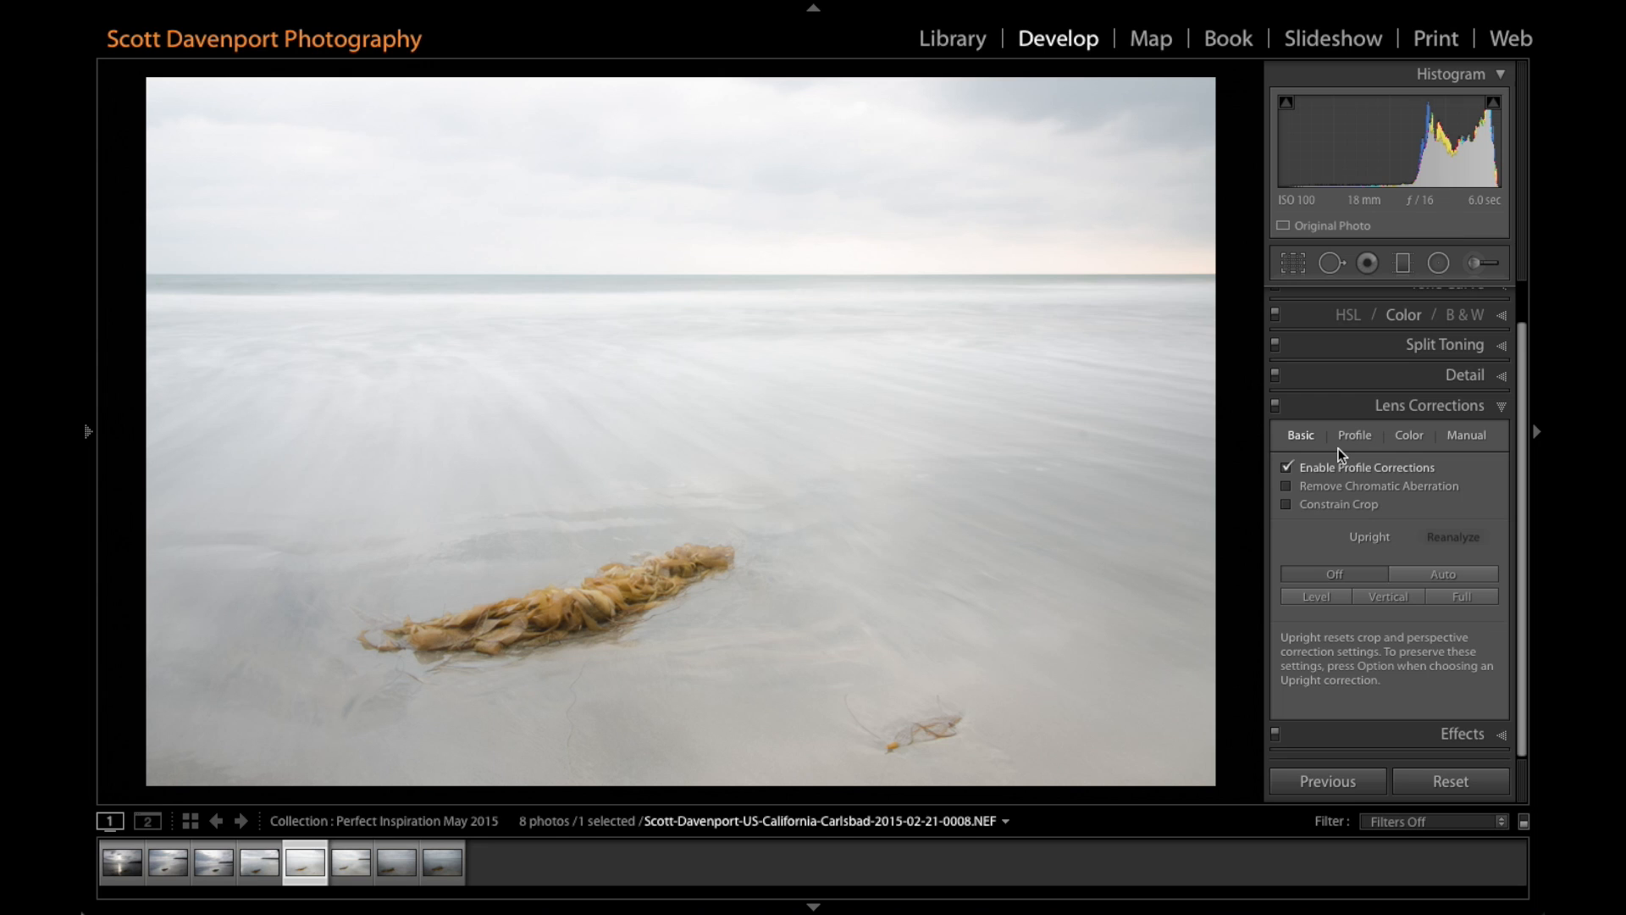
Step: Apply the Auto white balance, then cool the color temperature to 5,951
{"action": "scroll", "coordinate": [1338, 455], "scroll_direction": "up", "scroll_amount": 2}
{"action": "left_click", "coordinate": [1462, 296]}
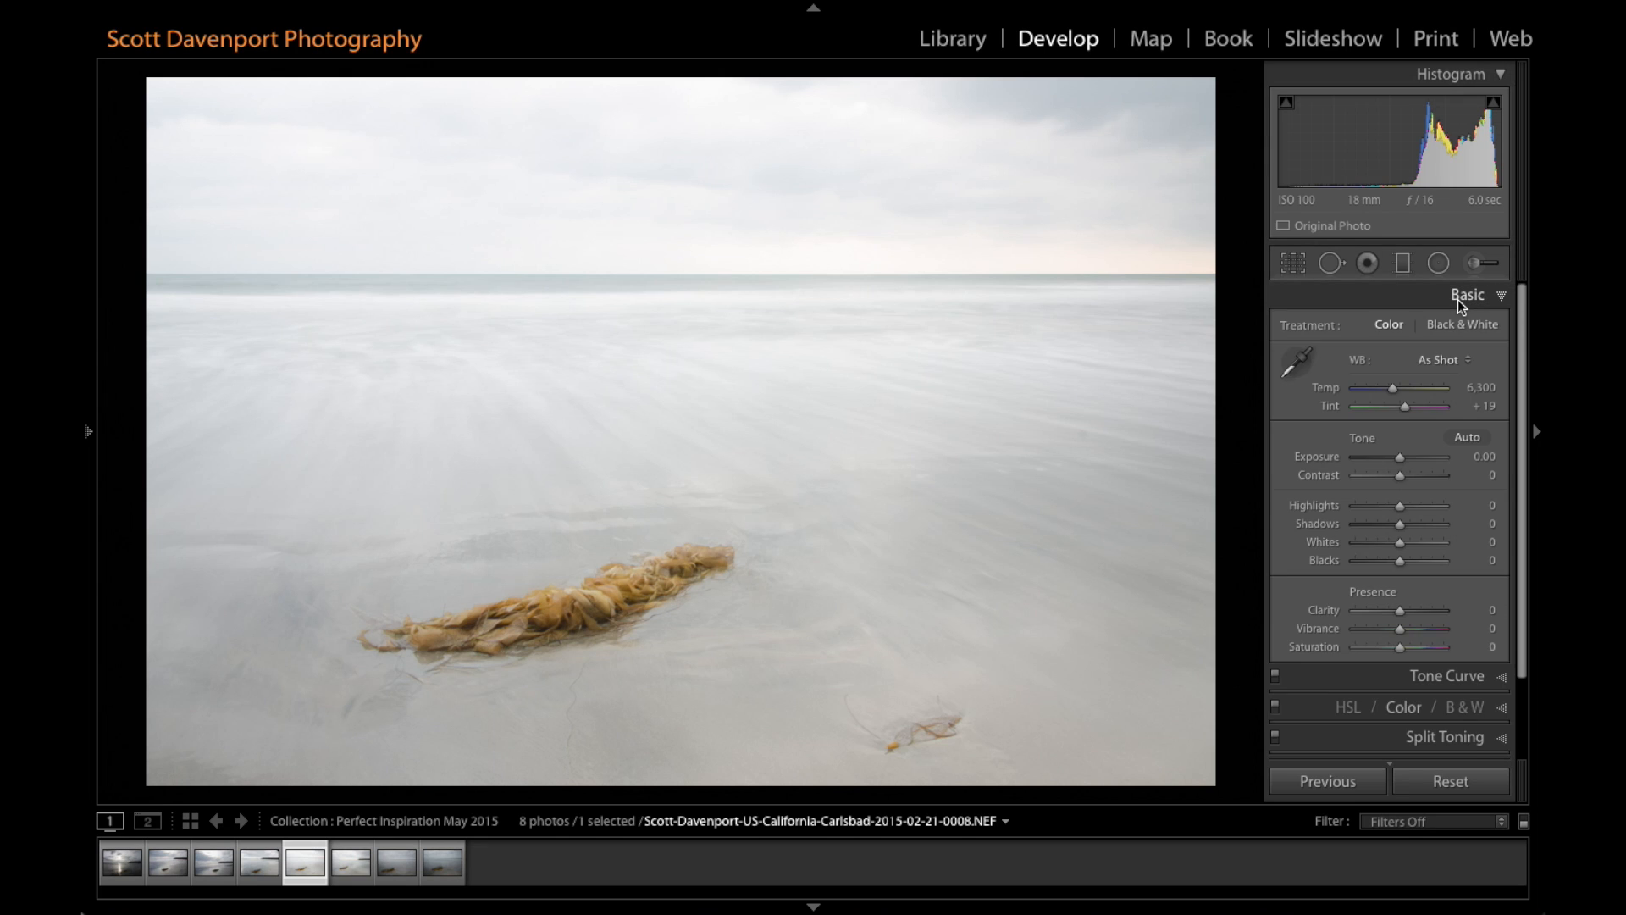
{"action": "left_click", "coordinate": [1443, 360]}
{"action": "left_click", "coordinate": [1444, 377]}
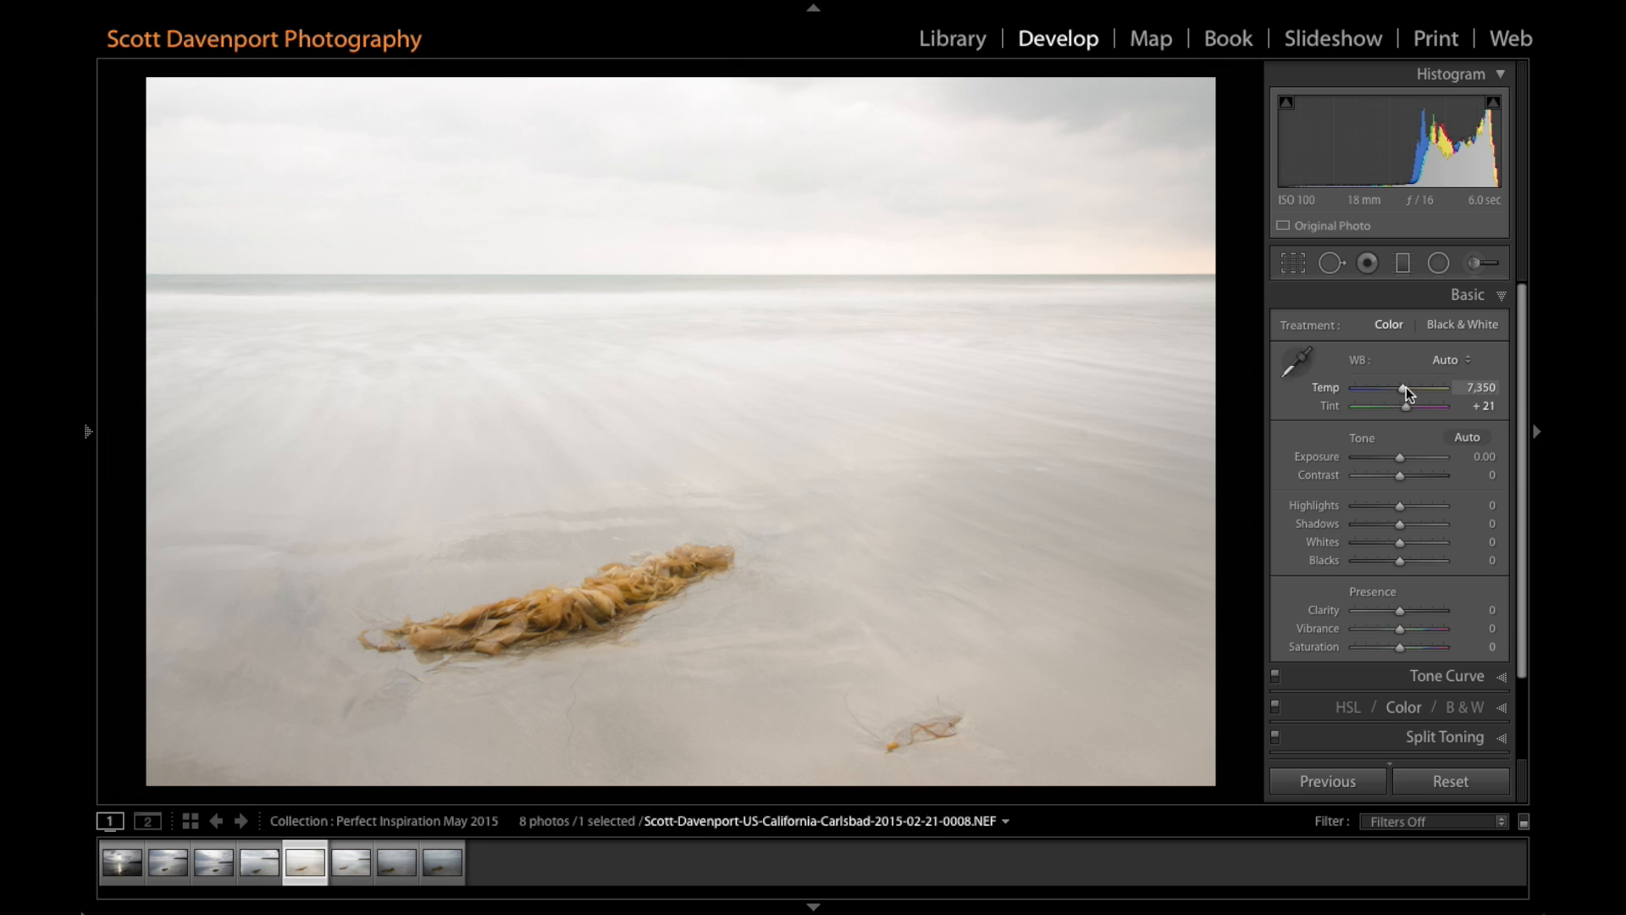
{"action": "left_click_drag", "start_coordinate": [1403, 390], "coordinate": [1391, 390]}
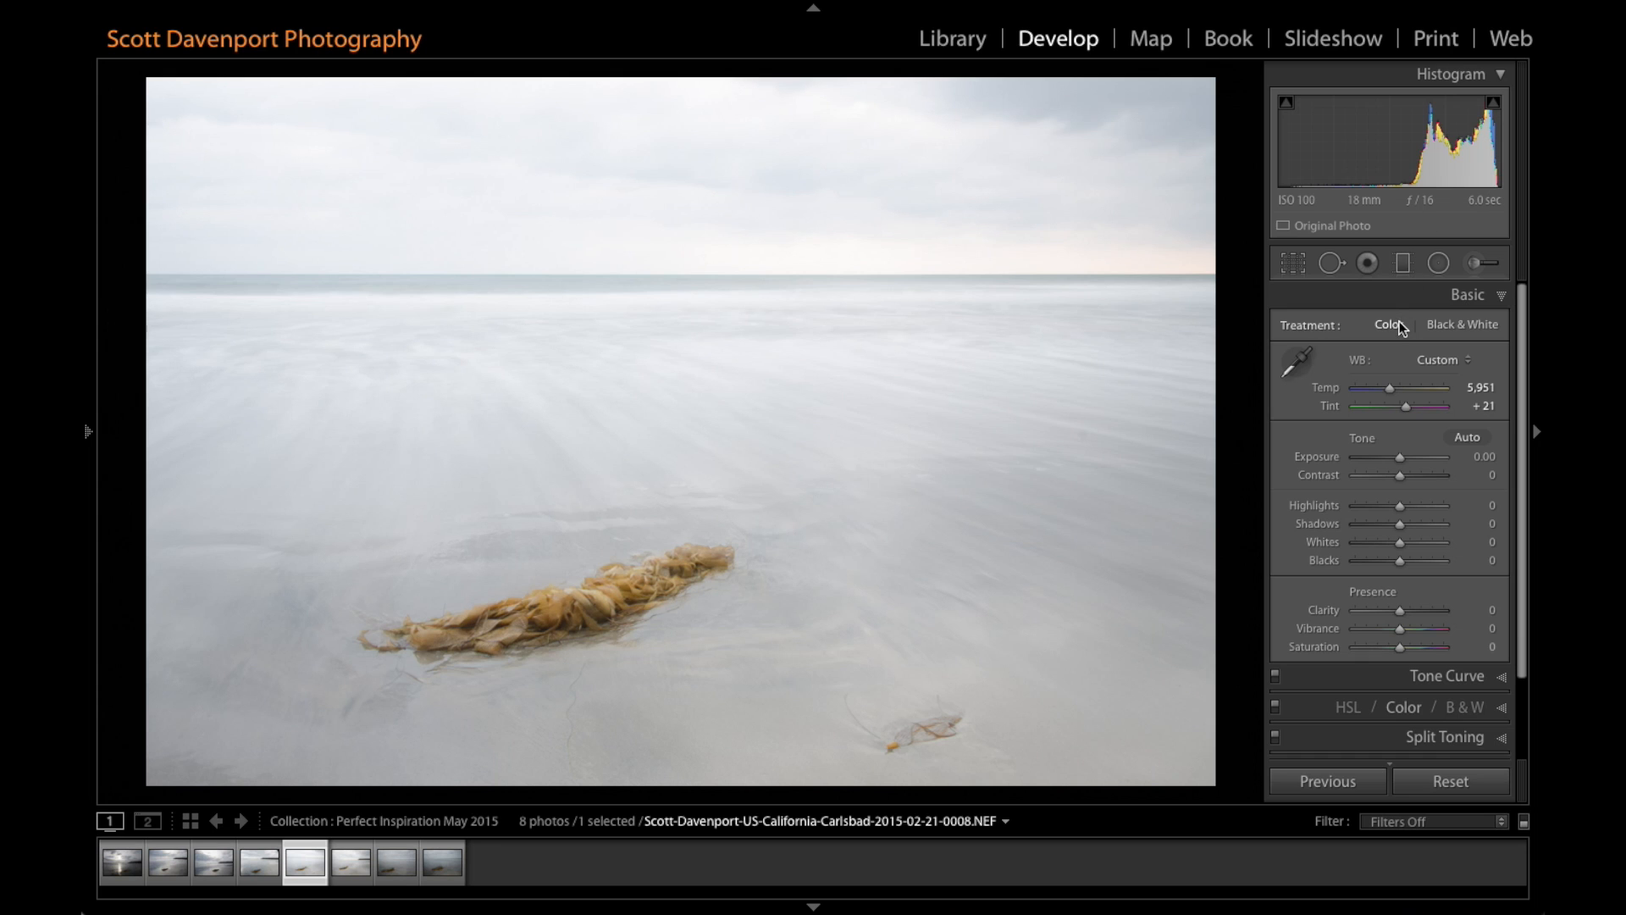
Step: Lower Exposure to −0.30 and set the tonal end points with Whites at +27 and Blacks at −53, checking clipping
{"action": "left_click_drag", "start_coordinate": [1400, 458], "coordinate": [1396, 460]}
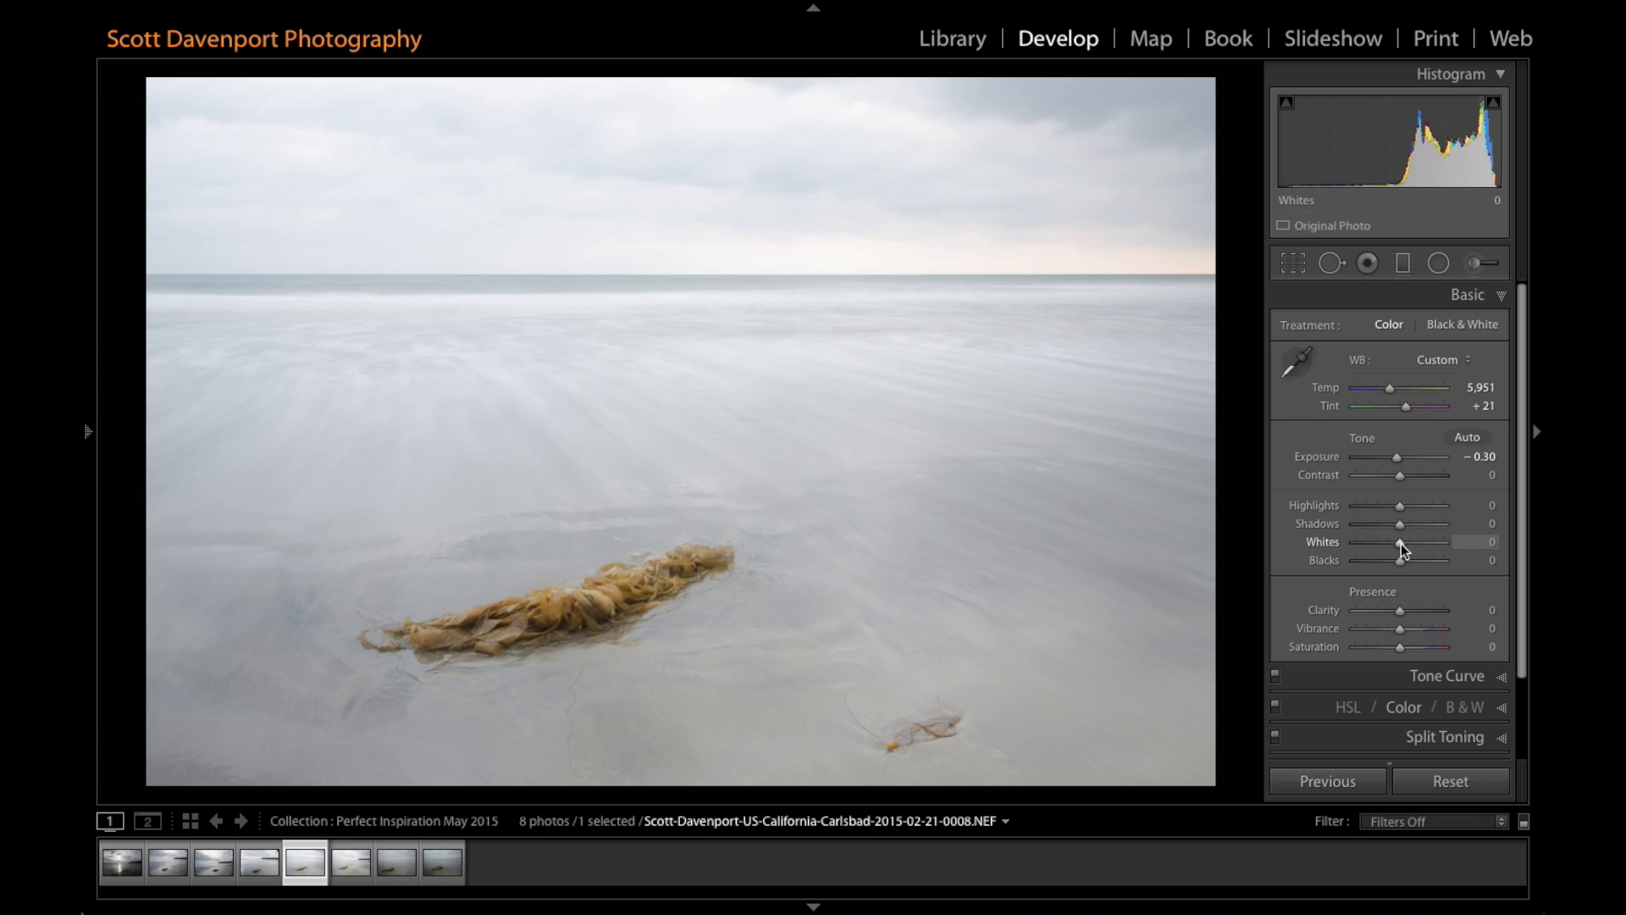
{"action": "key", "text": "alt"}
{"action": "left_click_drag", "start_coordinate": [1399, 546], "coordinate": [1403, 547]}
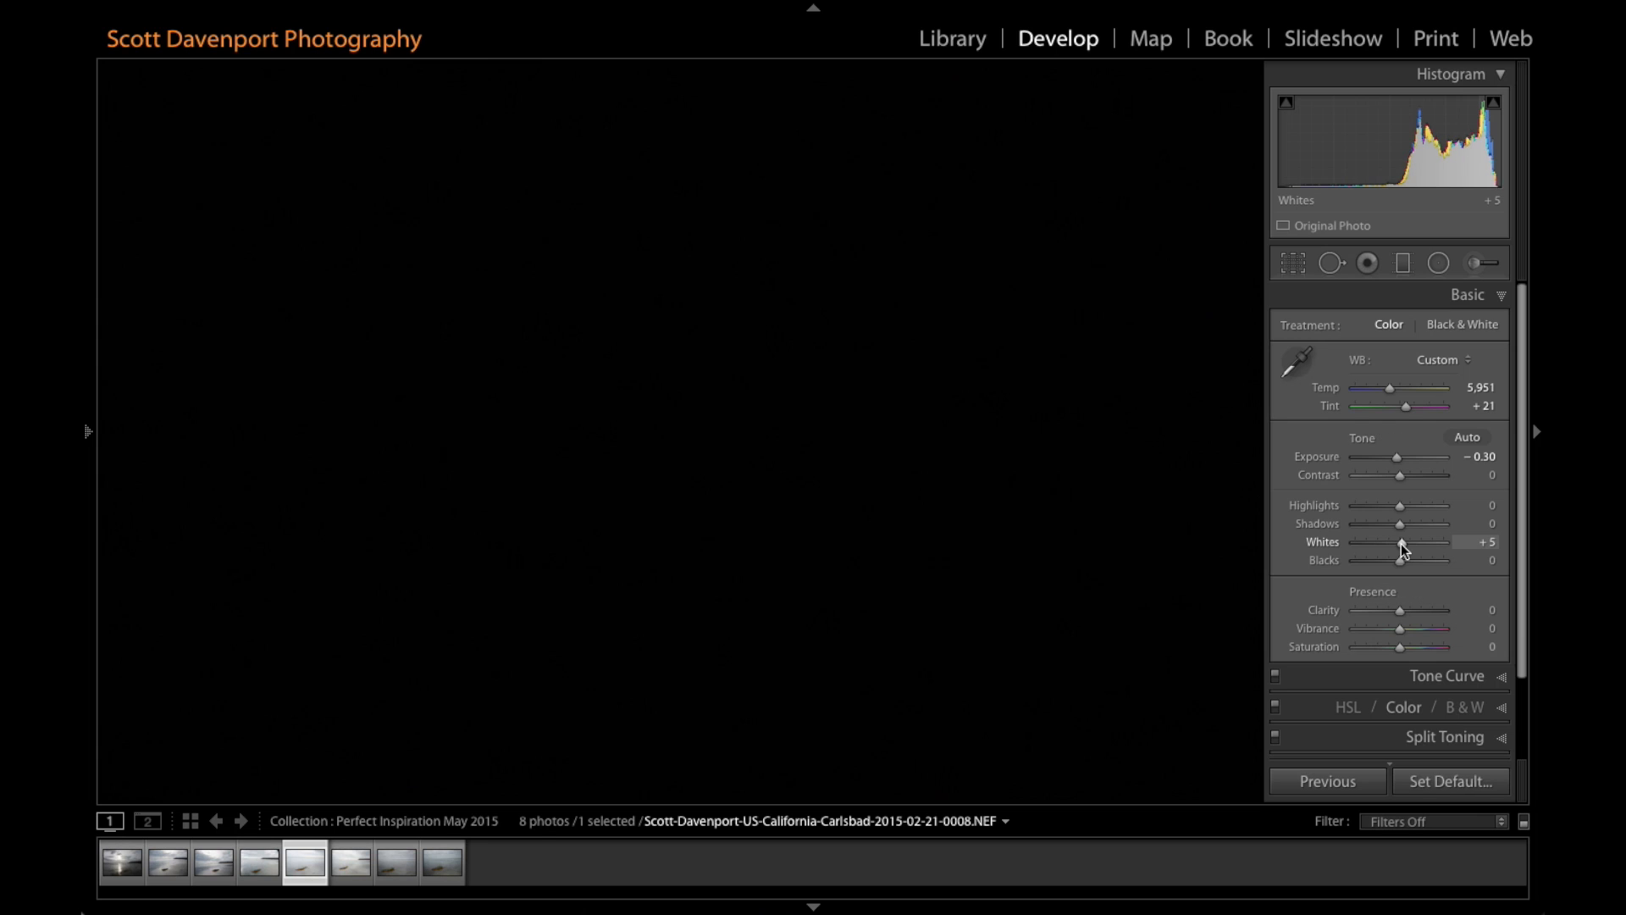
{"action": "left_click_drag", "start_coordinate": [1404, 548], "coordinate": [1414, 551]}
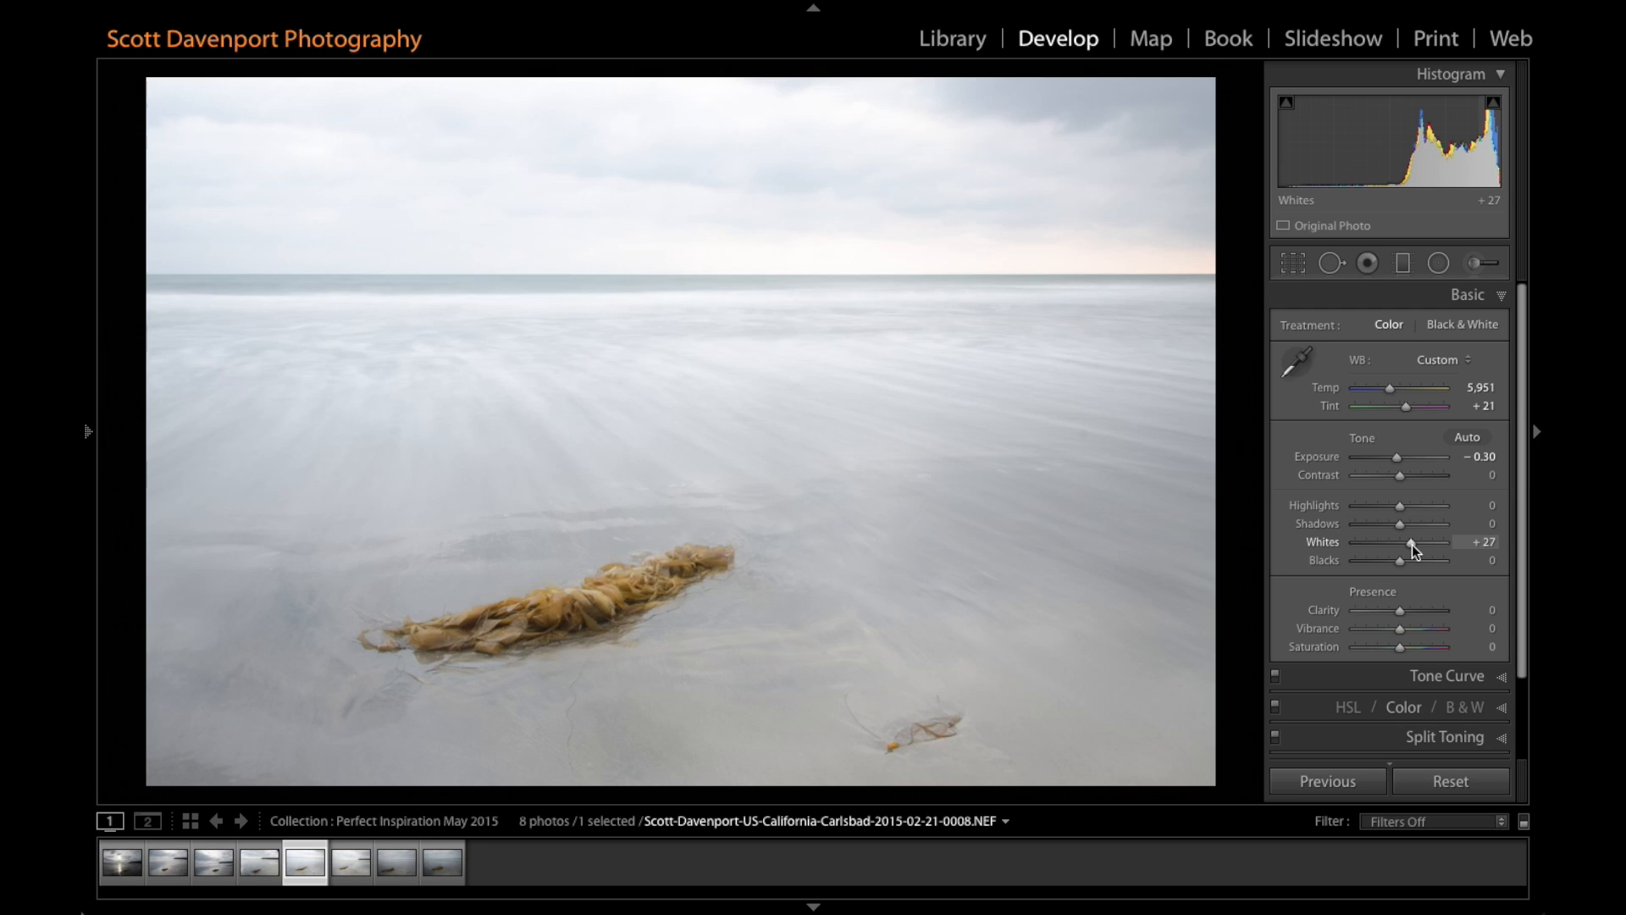
{"action": "key", "text": "alt"}
{"action": "left_click_drag", "start_coordinate": [1399, 565], "coordinate": [1377, 567]}
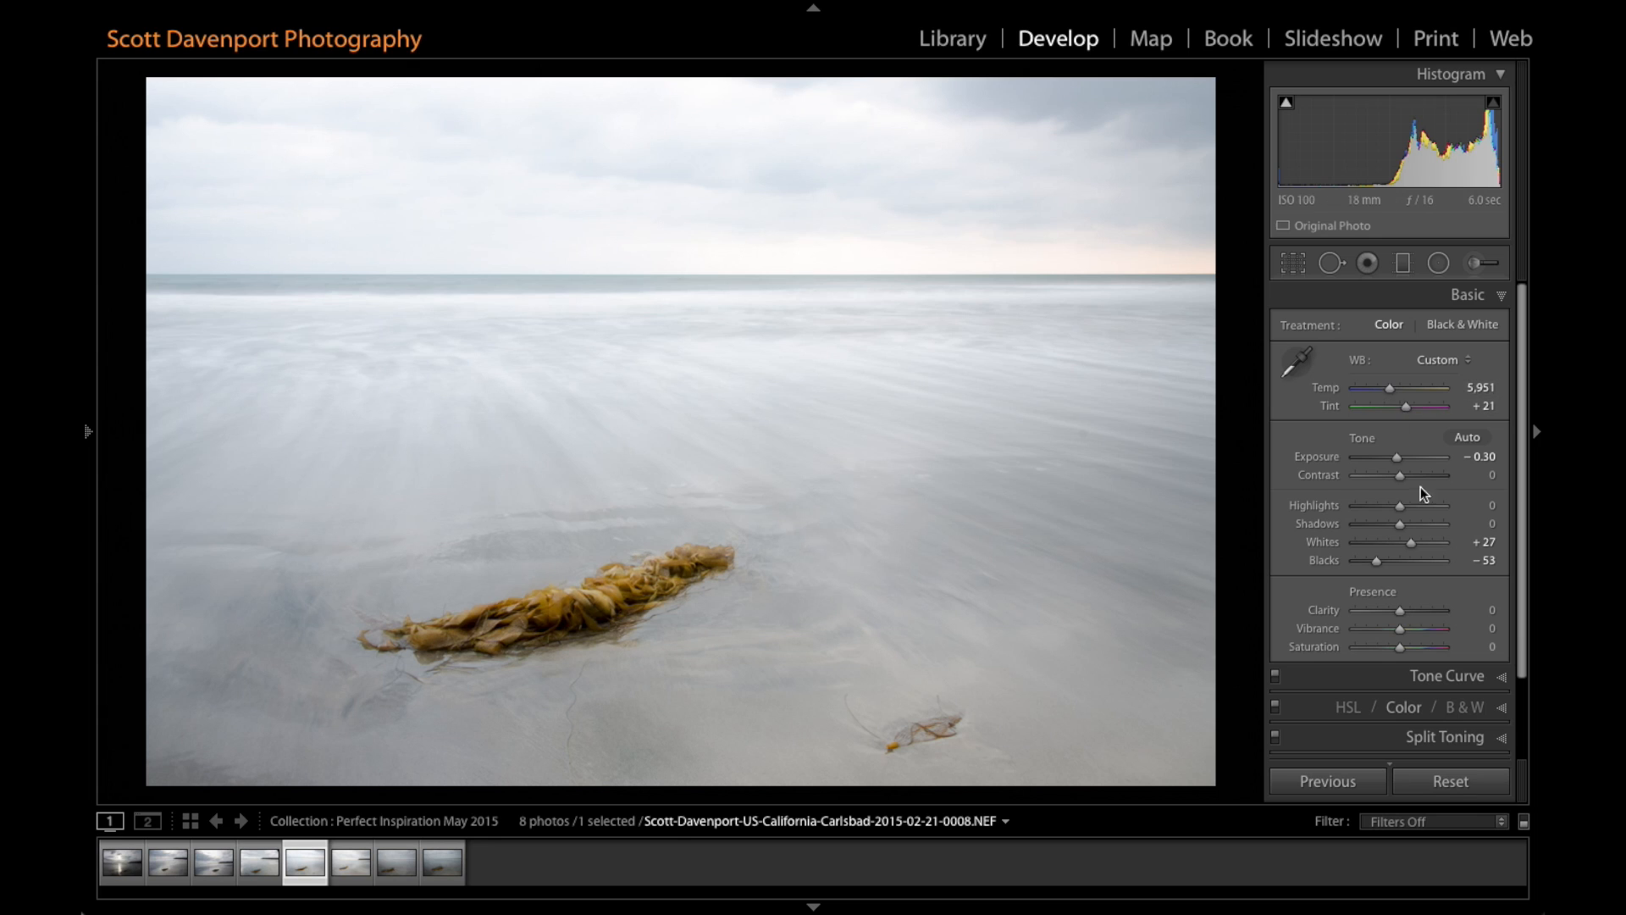
Step: Set Contrast to +25, Highlights to −33, Shadows to −11, Clarity to +14 and Vibrance to +3
{"action": "left_click_drag", "start_coordinate": [1400, 475], "coordinate": [1411, 481]}
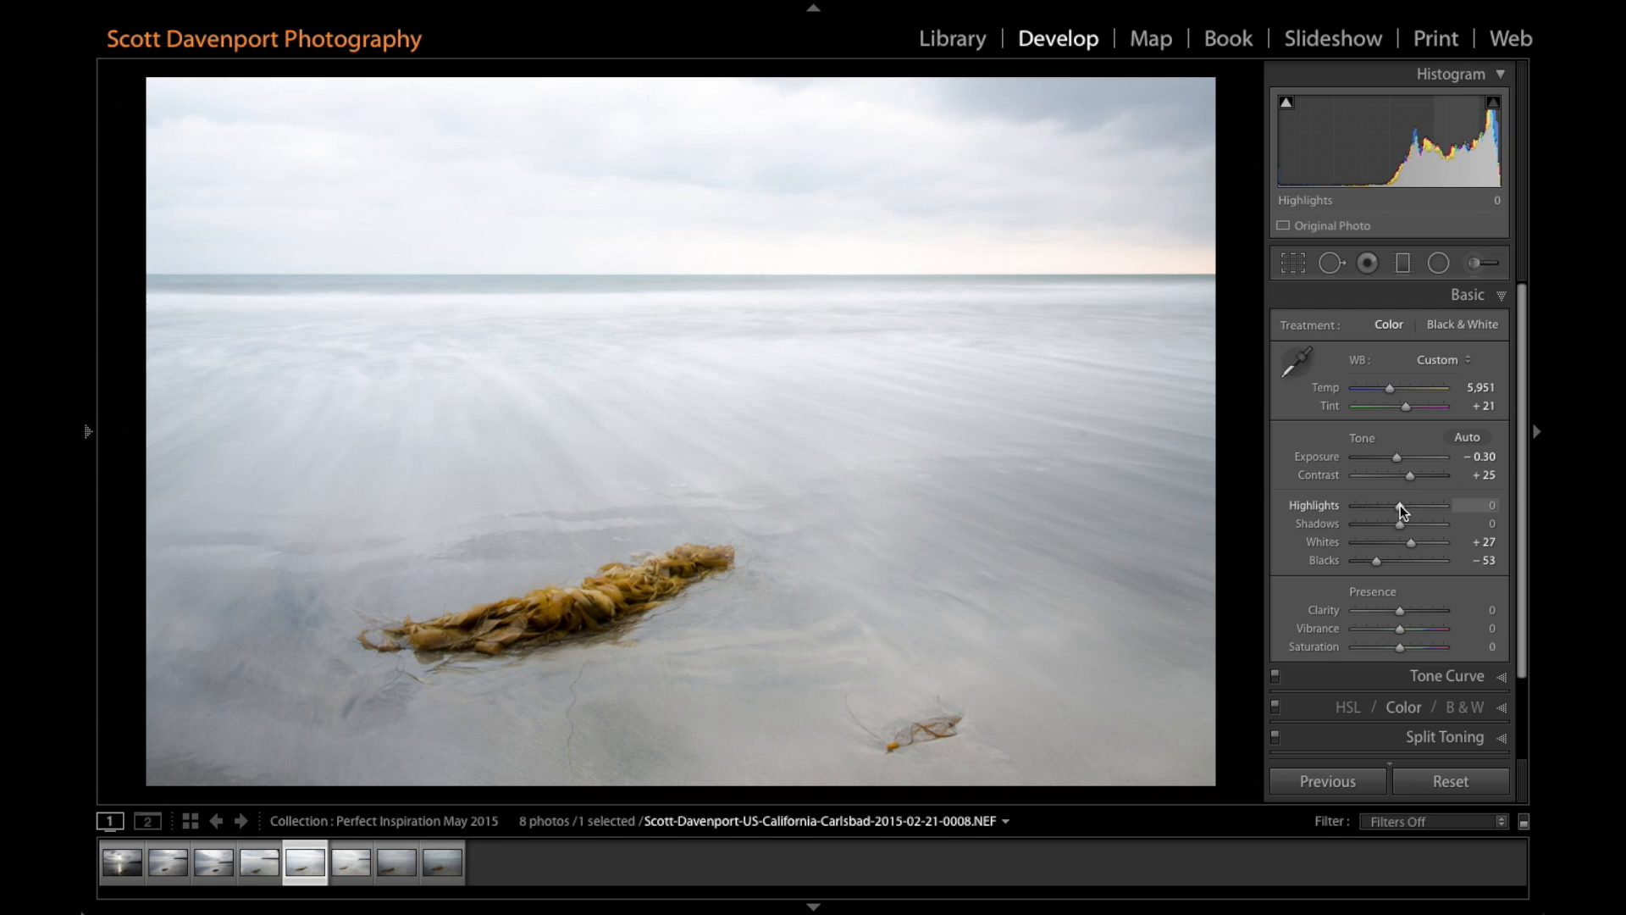
{"action": "left_click_drag", "start_coordinate": [1399, 506], "coordinate": [1387, 508]}
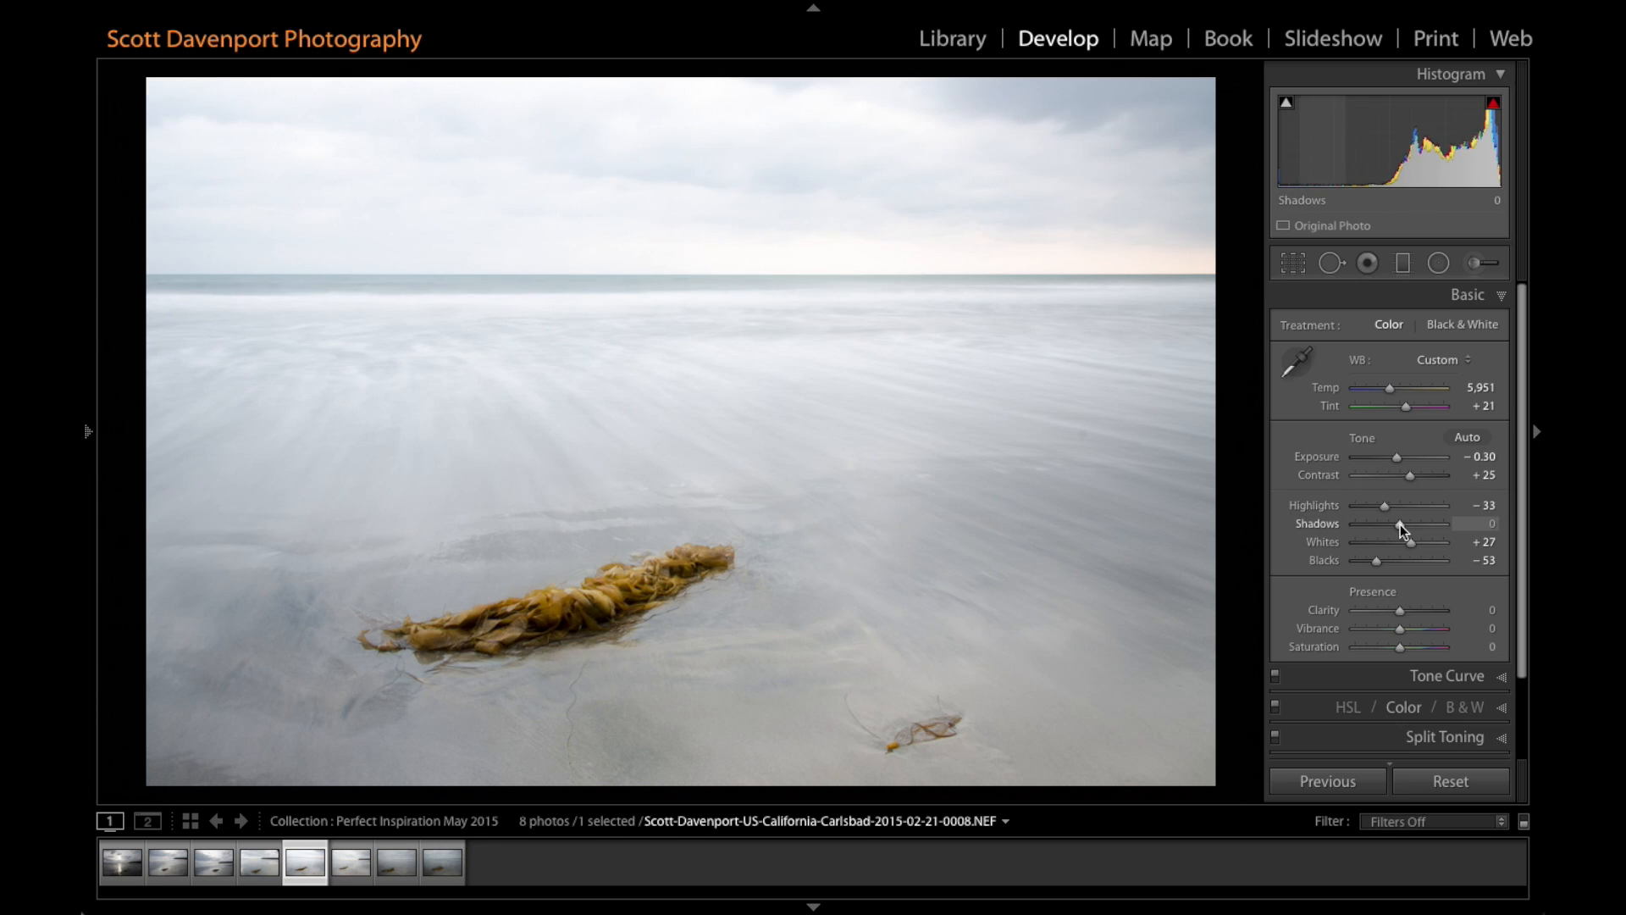
{"action": "left_click_drag", "start_coordinate": [1402, 529], "coordinate": [1397, 533]}
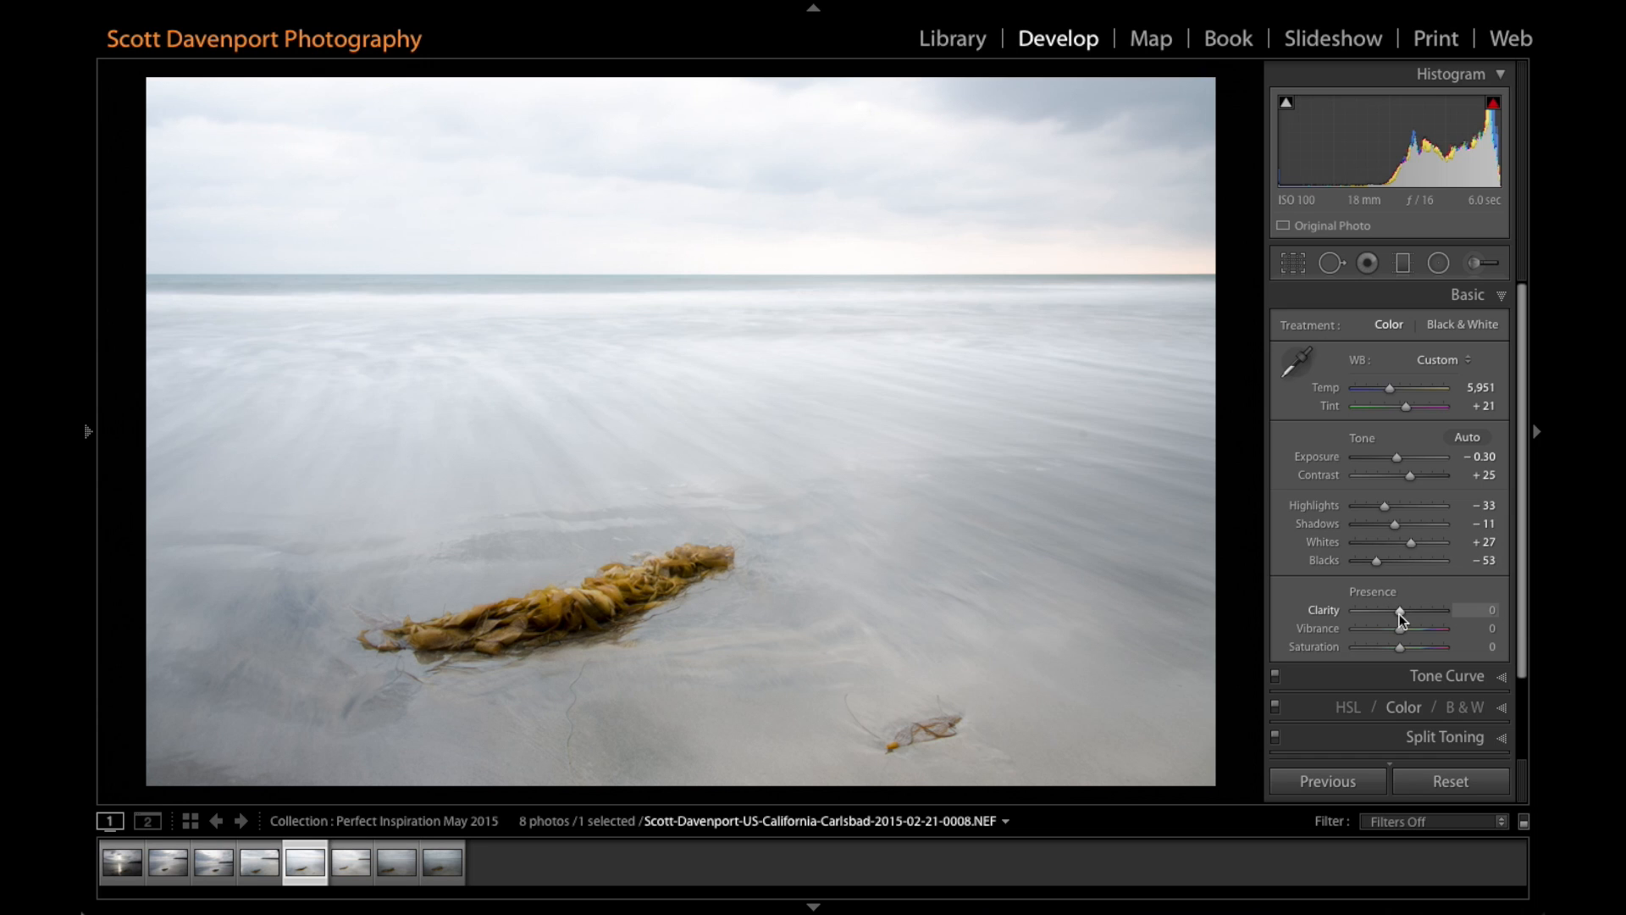
{"action": "left_click_drag", "start_coordinate": [1398, 612], "coordinate": [1404, 619]}
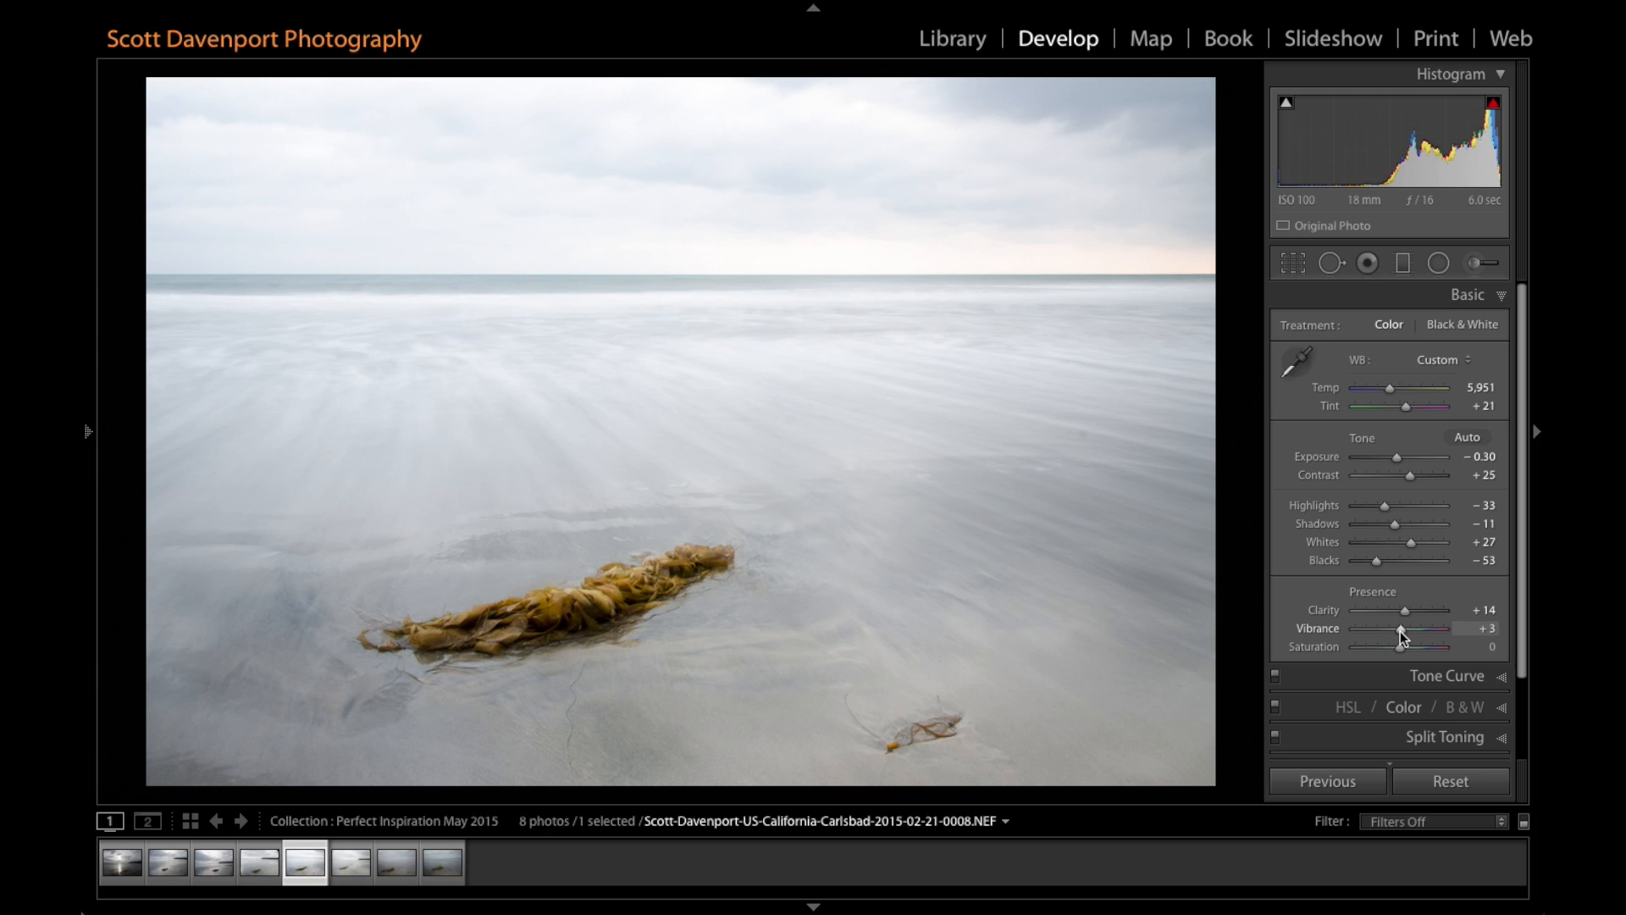
Step: Examine the photo for sensor dust using the Spot Removal tool's Visualize Spots view with a slightly lowered threshold
{"action": "left_click", "coordinate": [1334, 265]}
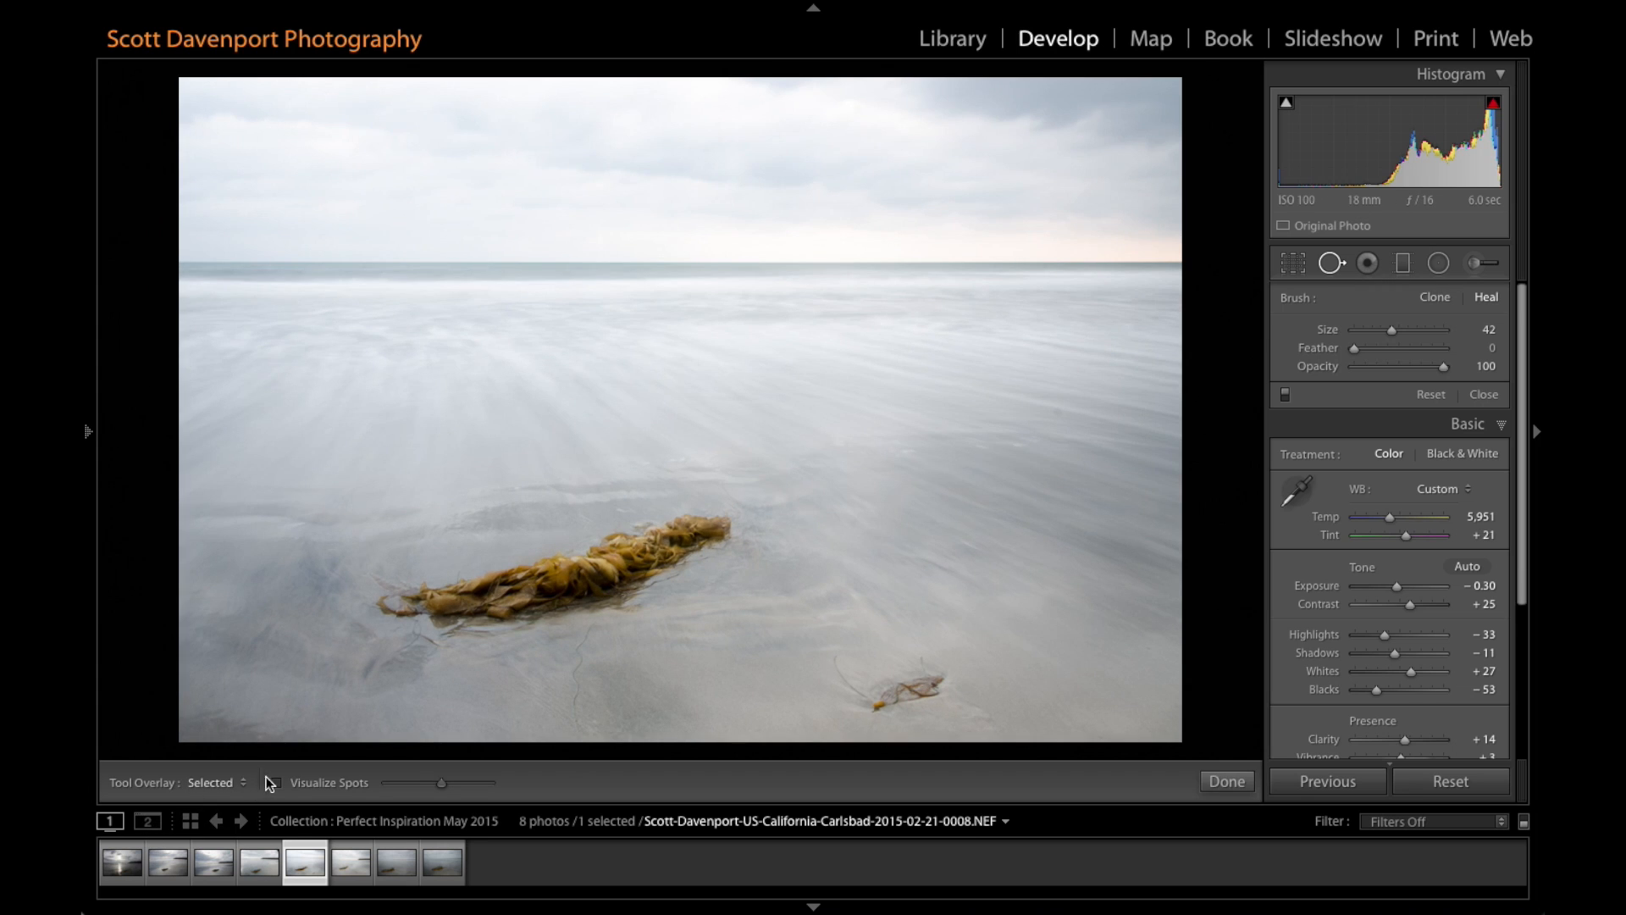
{"action": "left_click", "coordinate": [277, 784]}
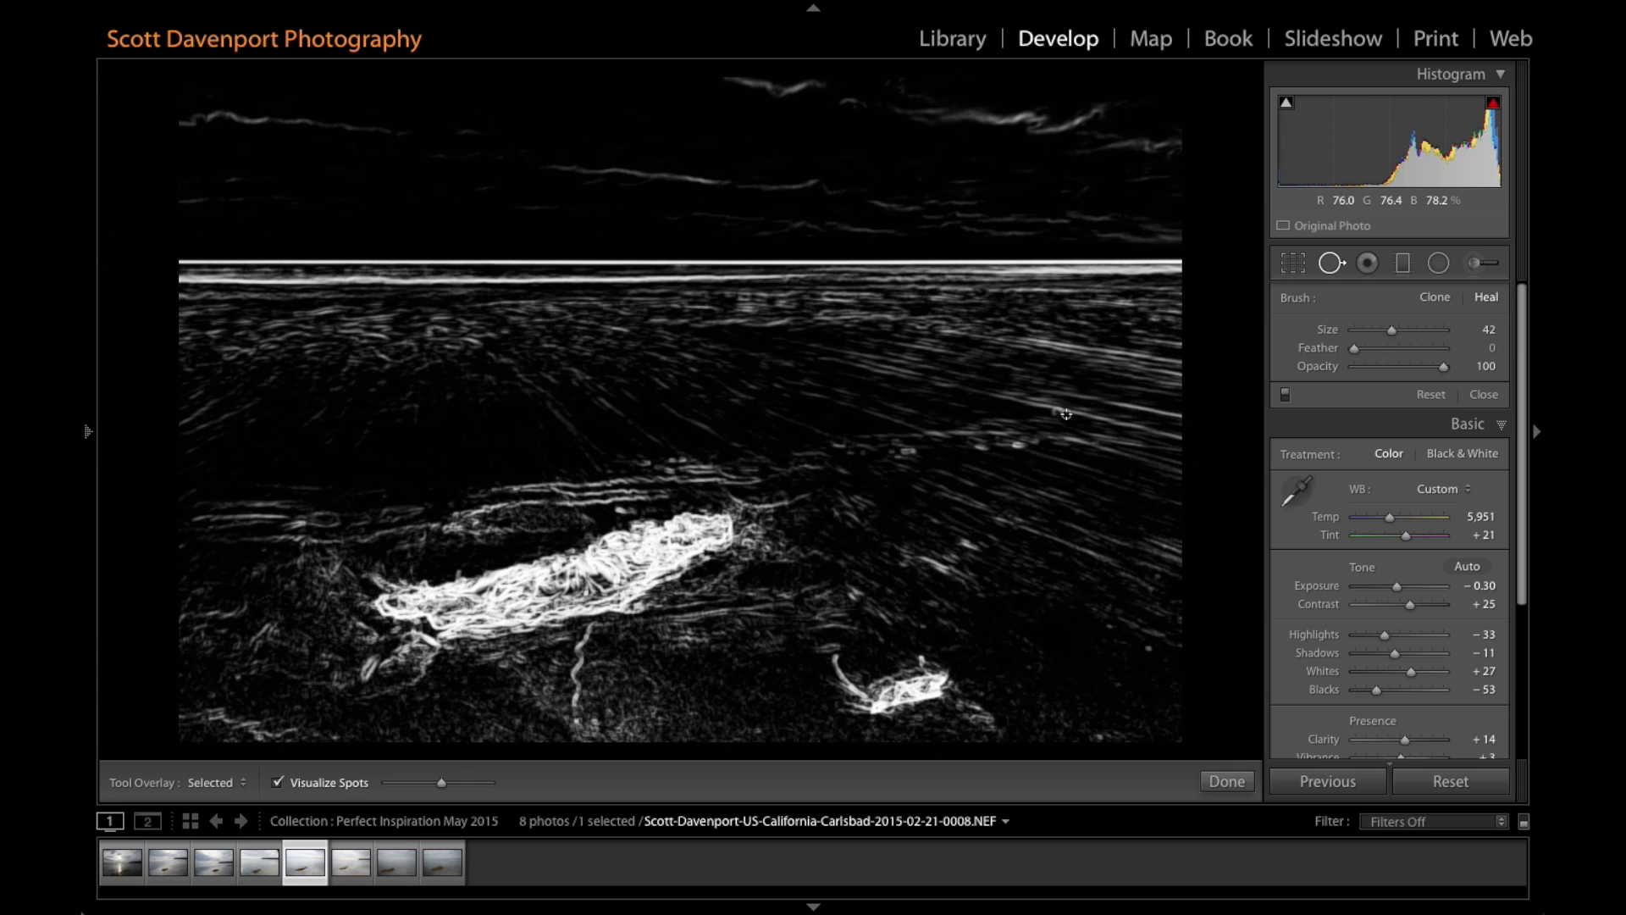
{"action": "mouse_move", "coordinate": [441, 783]}
{"action": "left_mouse_down"}
{"action": "mouse_move", "coordinate": [460, 788]}
{"action": "mouse_move", "coordinate": [418, 783]}
{"action": "mouse_move", "coordinate": [438, 783]}
{"action": "left_mouse_up"}
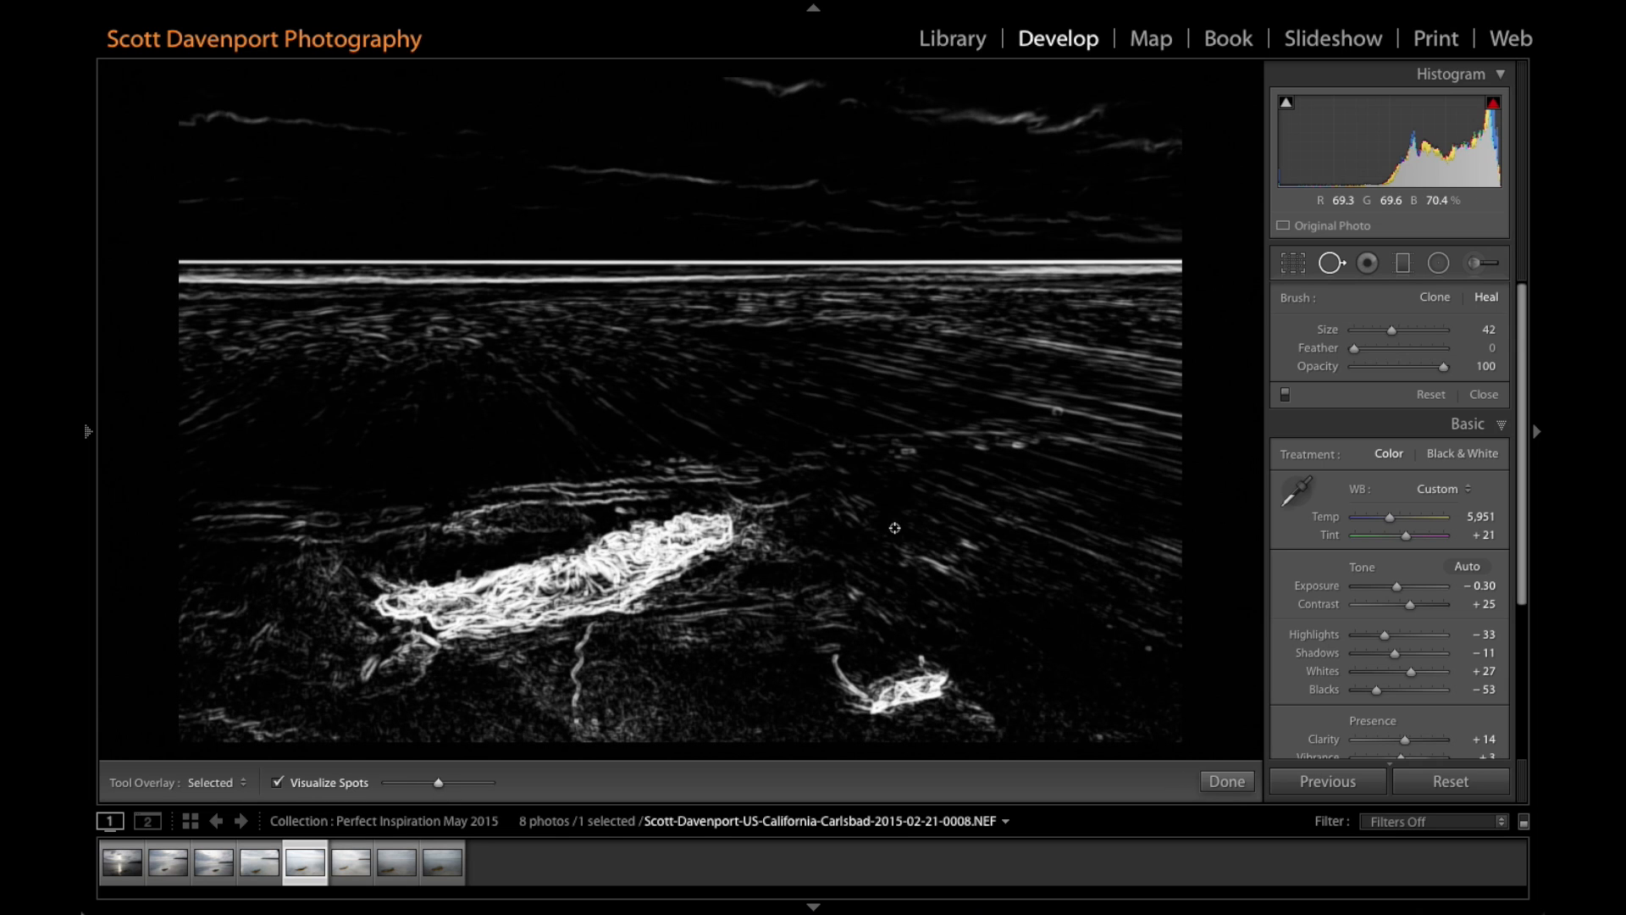
{"action": "left_click", "coordinate": [1222, 781]}
{"action": "key", "text": "t"}
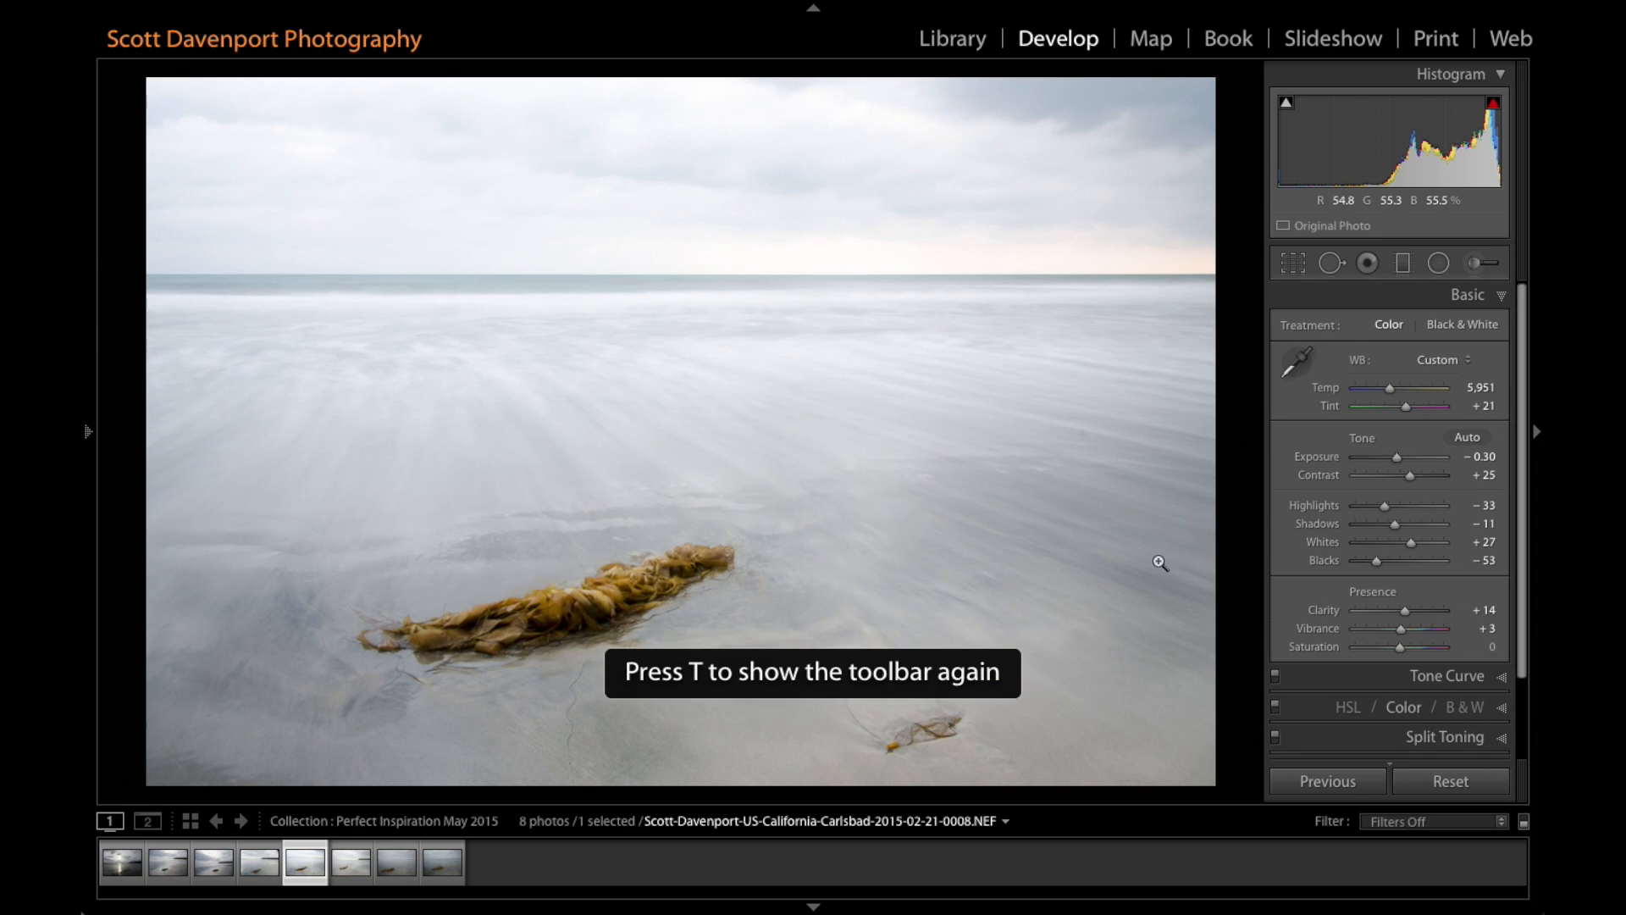
Step: Heal the faint dust spot in the water right of center using Spot Removal at size 49
{"action": "left_click", "coordinate": [1082, 434]}
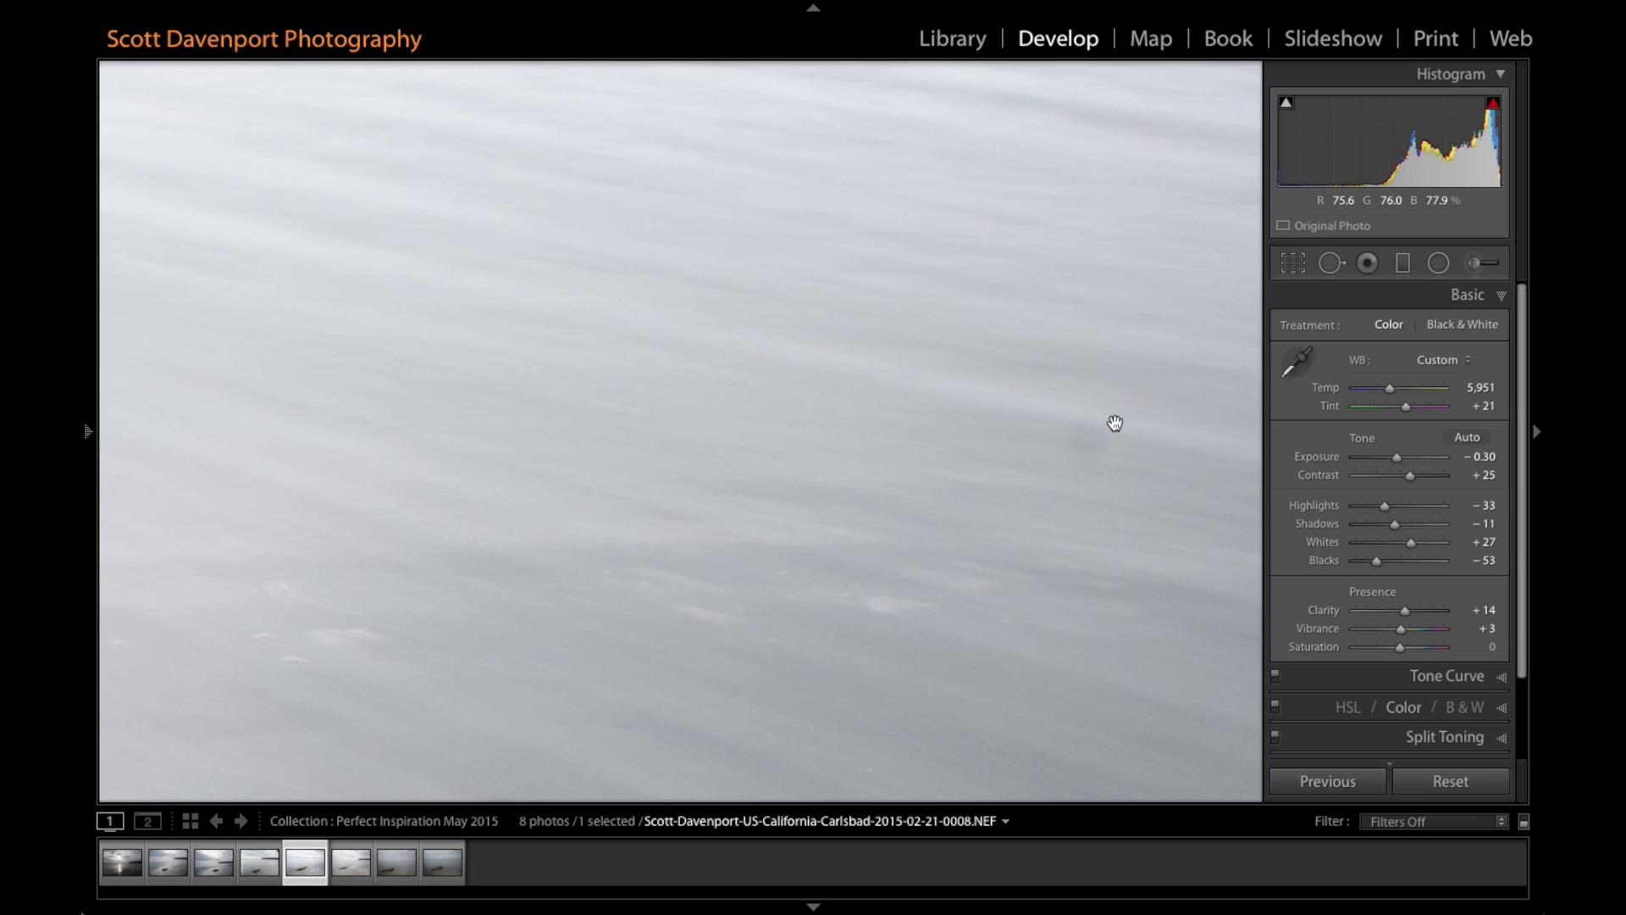
{"action": "left_click", "coordinate": [1331, 265]}
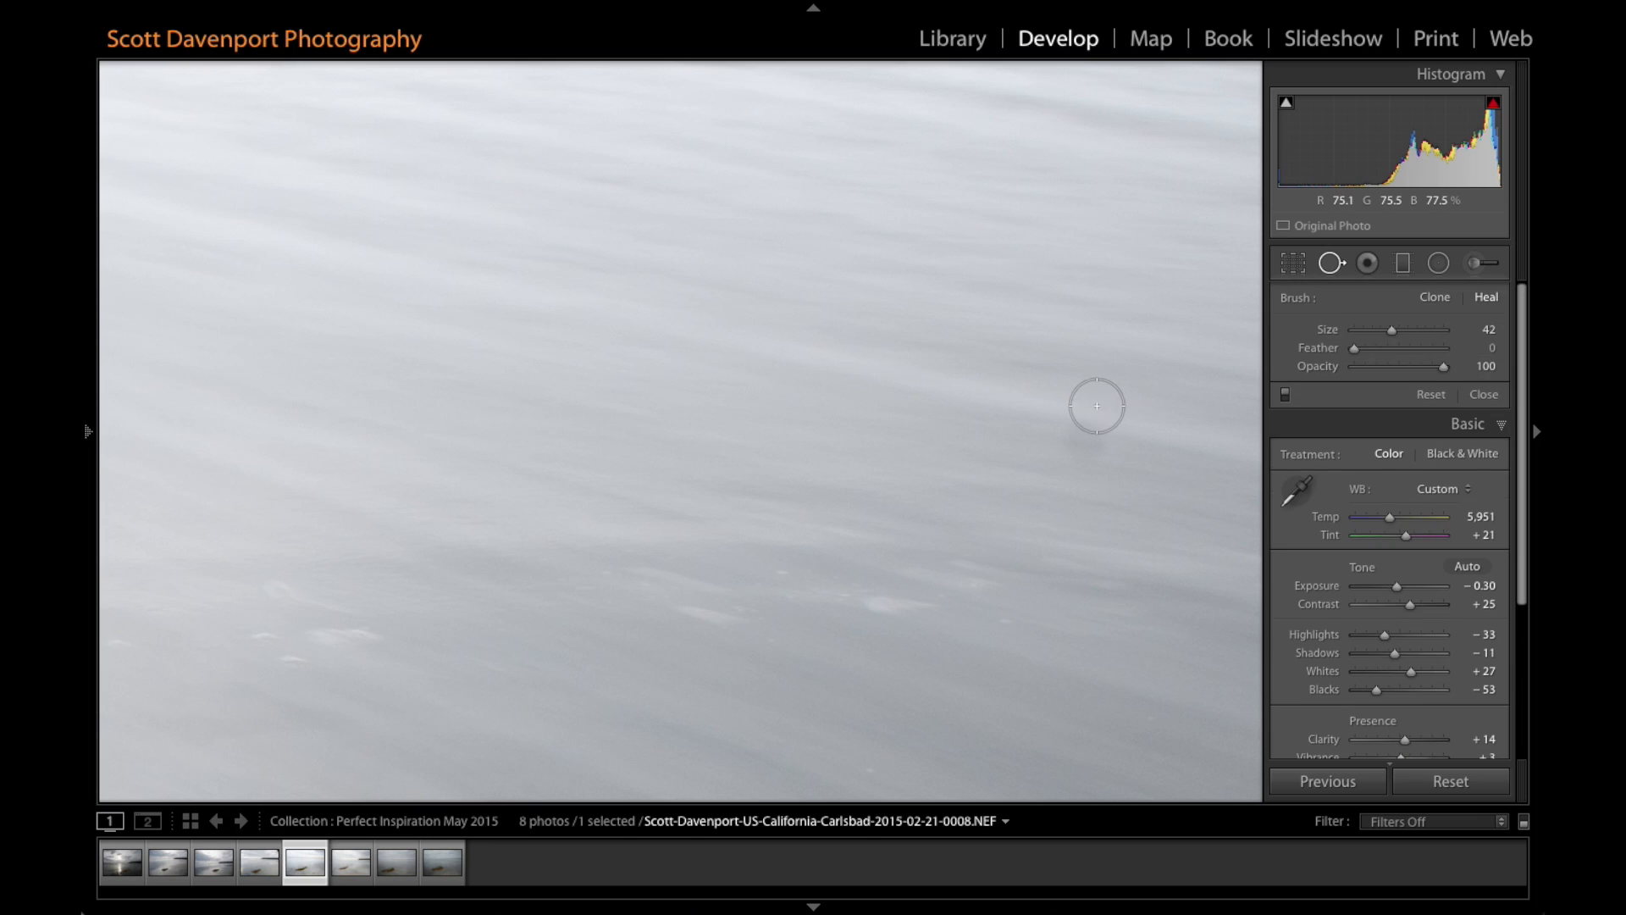
{"action": "scroll", "coordinate": [1092, 426], "scroll_direction": "up", "scroll_amount": 3}
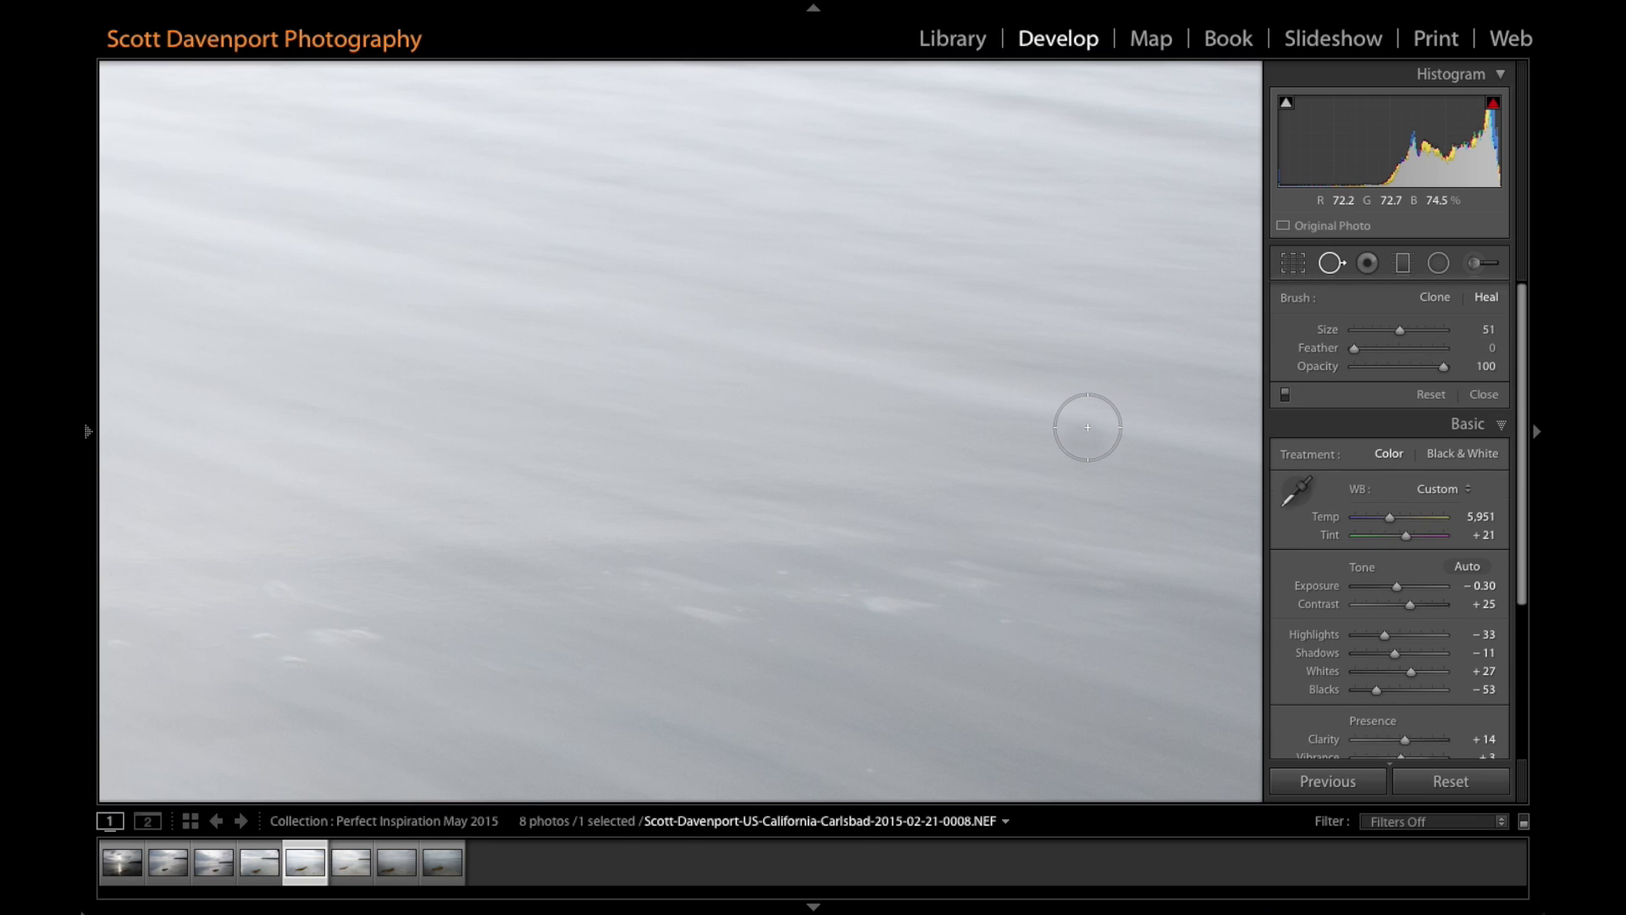
{"action": "left_click", "coordinate": [1083, 435]}
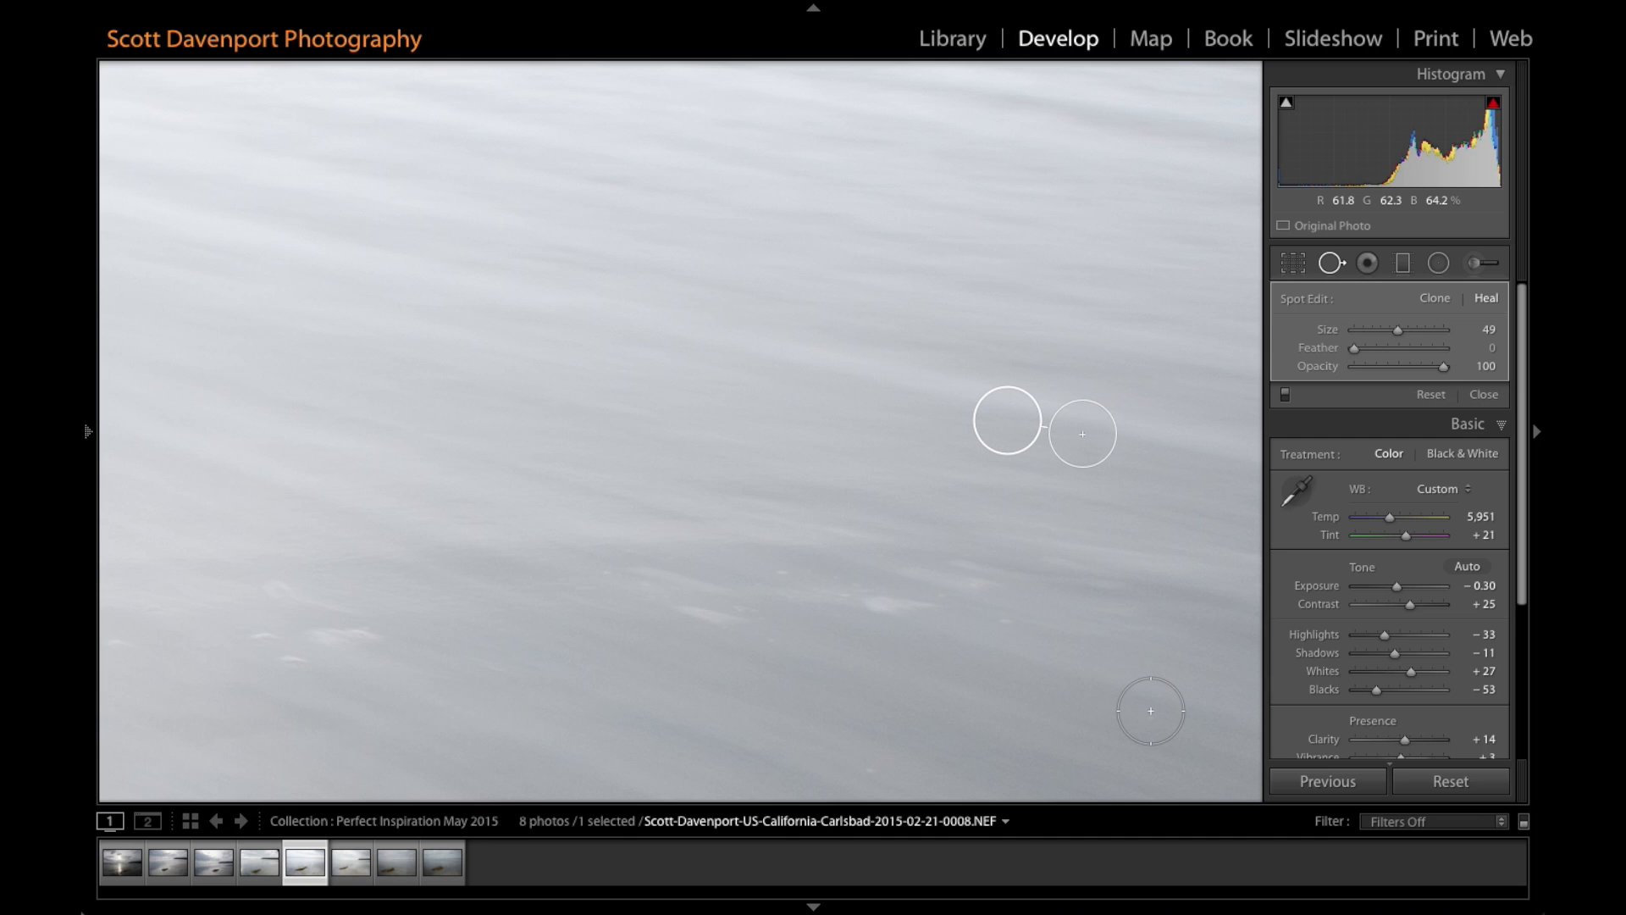
{"action": "key", "text": "q"}
{"action": "left_click", "coordinate": [1150, 711]}
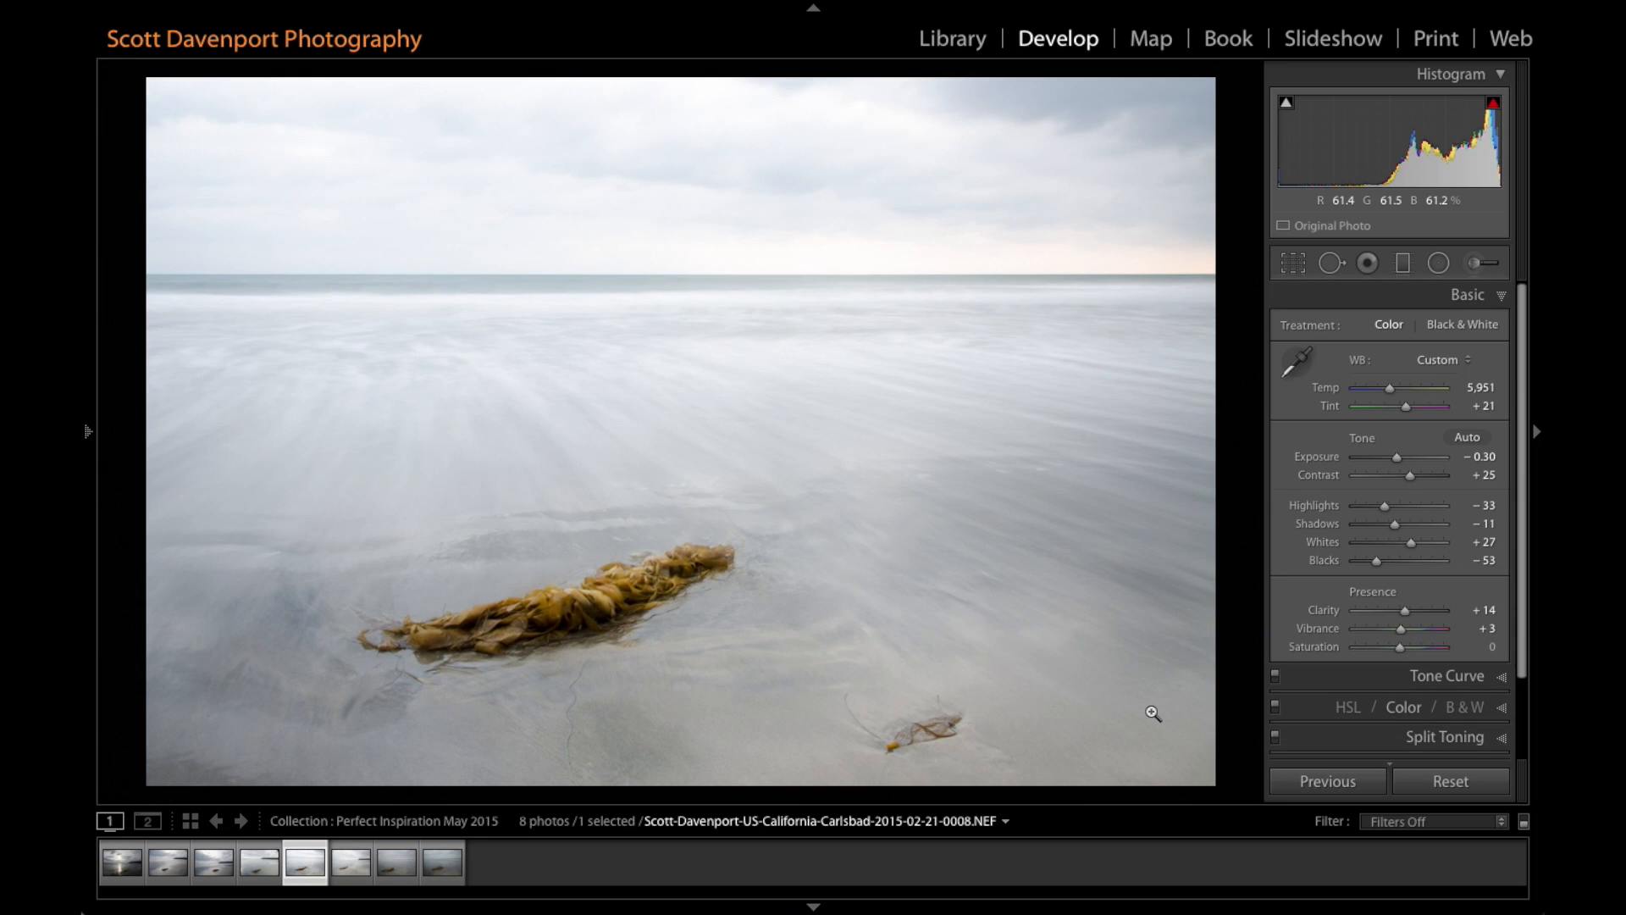
Step: Compare the edited kelp photo with its unedited version
{"action": "key", "text": "backslash"}
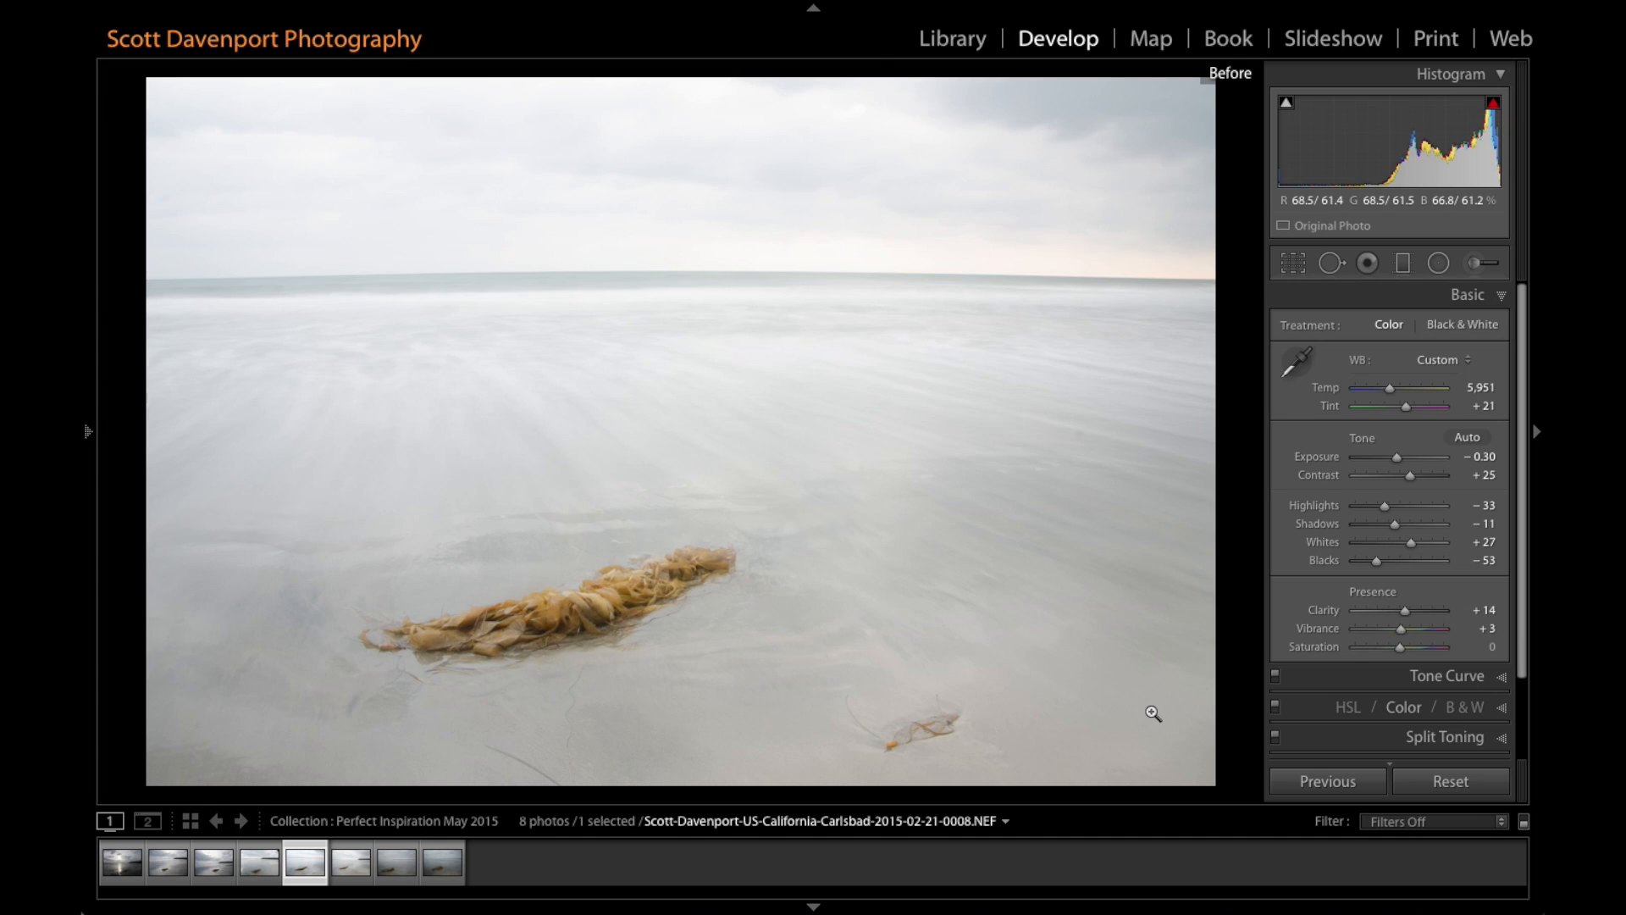
{"action": "key", "text": "backslash"}
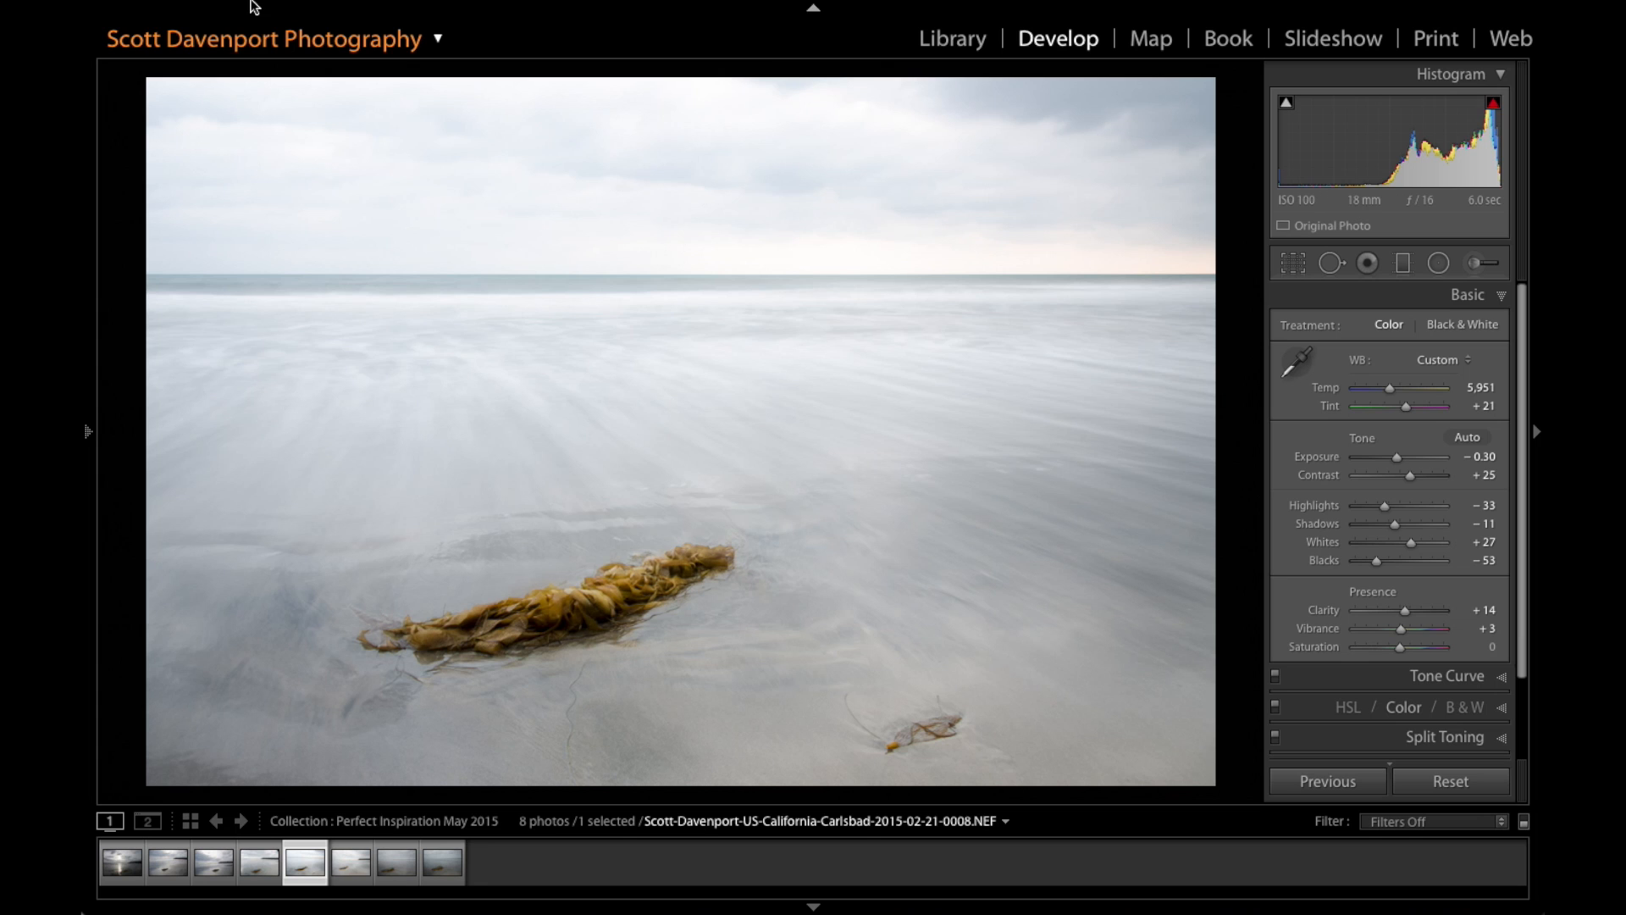
Step: Send the edited kelp photo from Lightroom to Perfect Photo Suite 9
{"action": "left_click", "coordinate": [239, 11]}
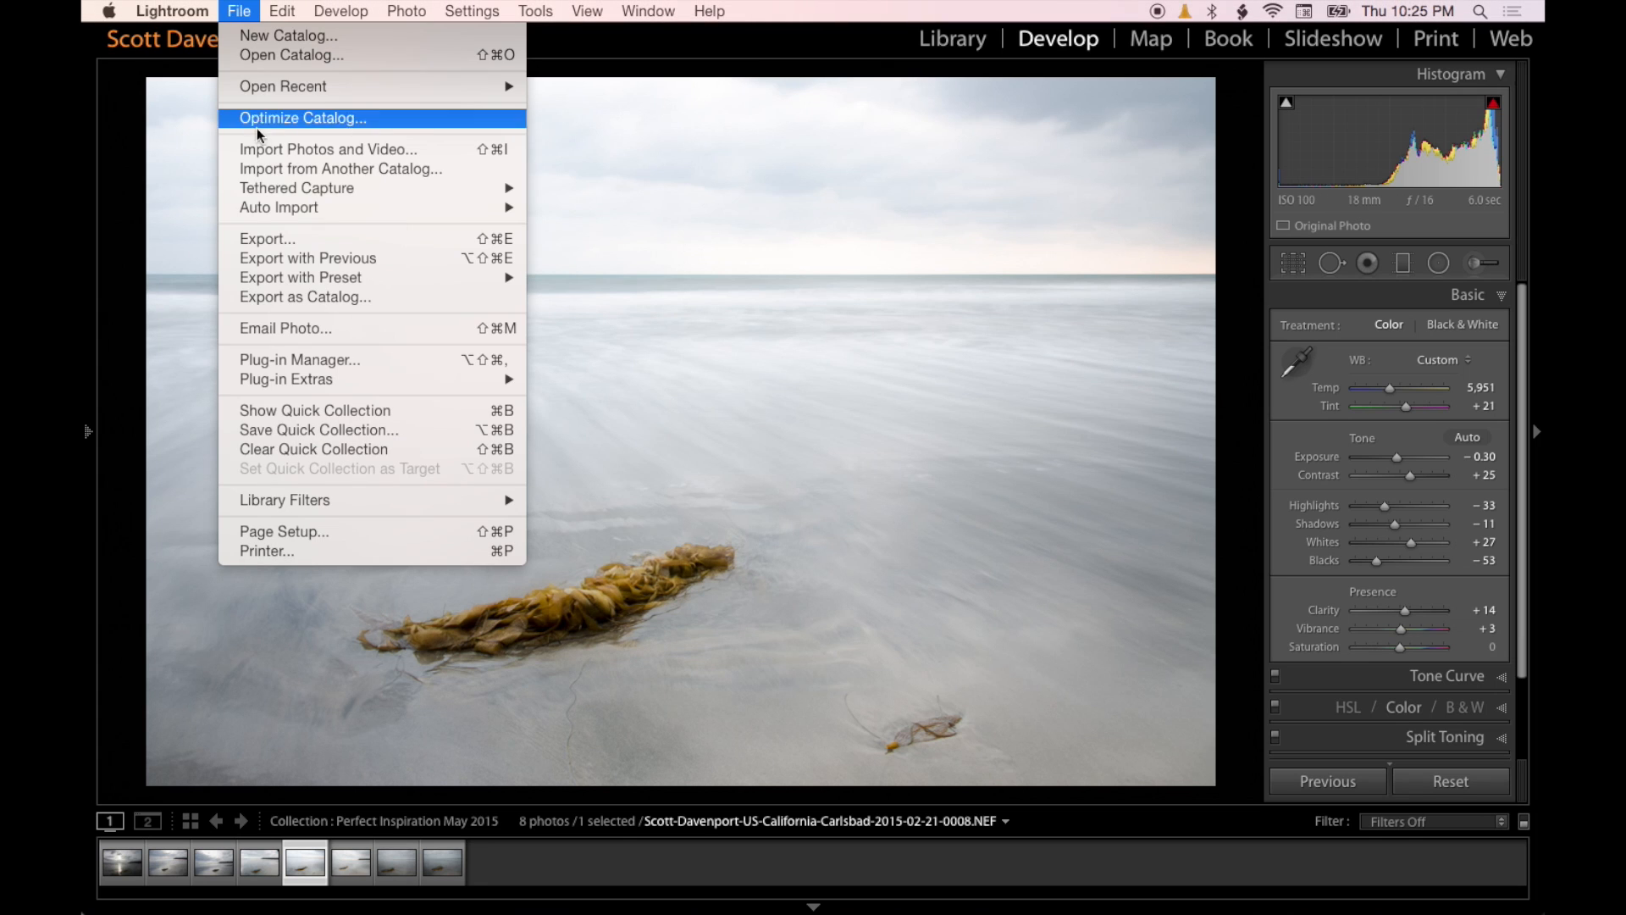
{"action": "mouse_move", "coordinate": [359, 381]}
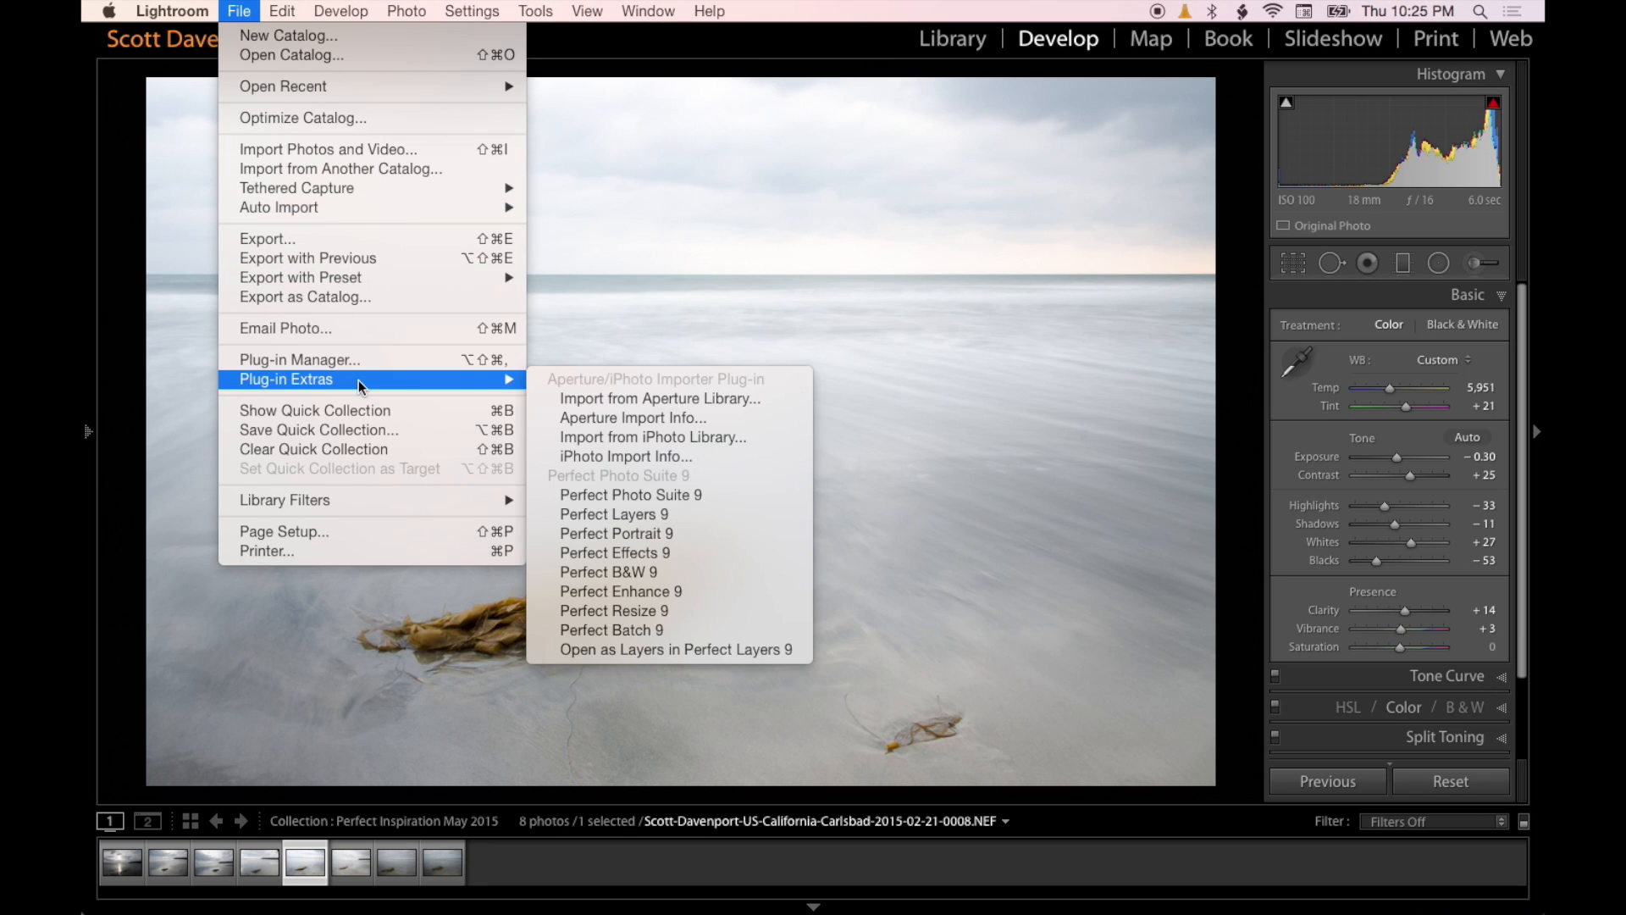
{"action": "left_click", "coordinate": [746, 496]}
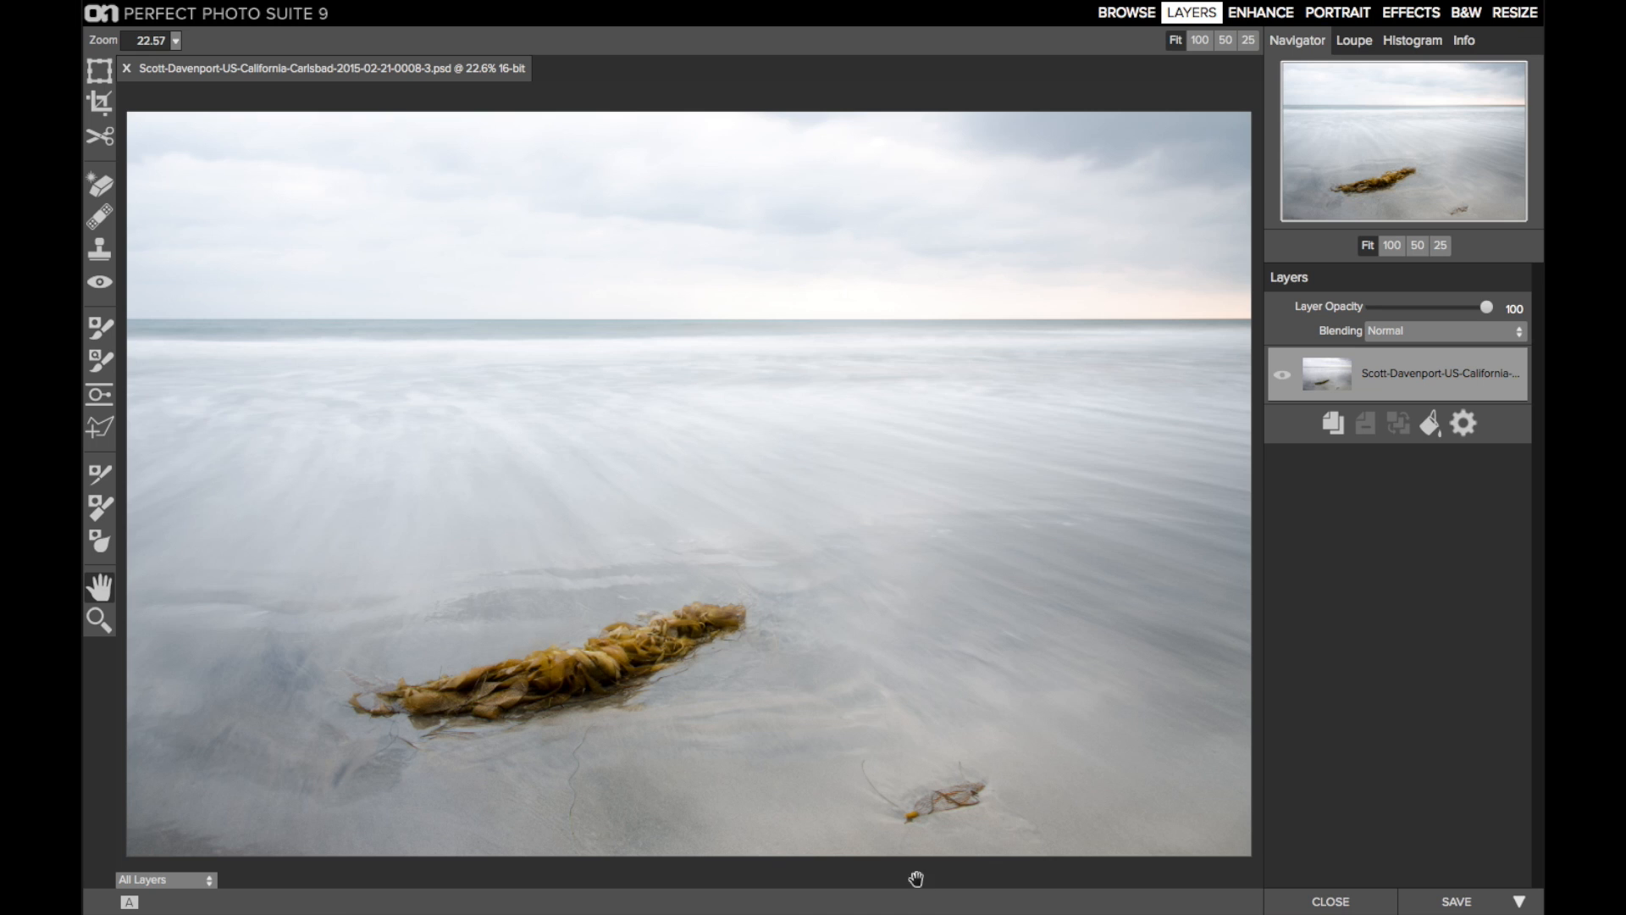
Step: Clone out the two thin strands around the small kelp piece with the Clone Stamp at size 50, feather 38 and opacity 100
{"action": "left_click", "coordinate": [1391, 245]}
{"action": "left_click_drag", "start_coordinate": [1406, 136], "coordinate": [1441, 201]}
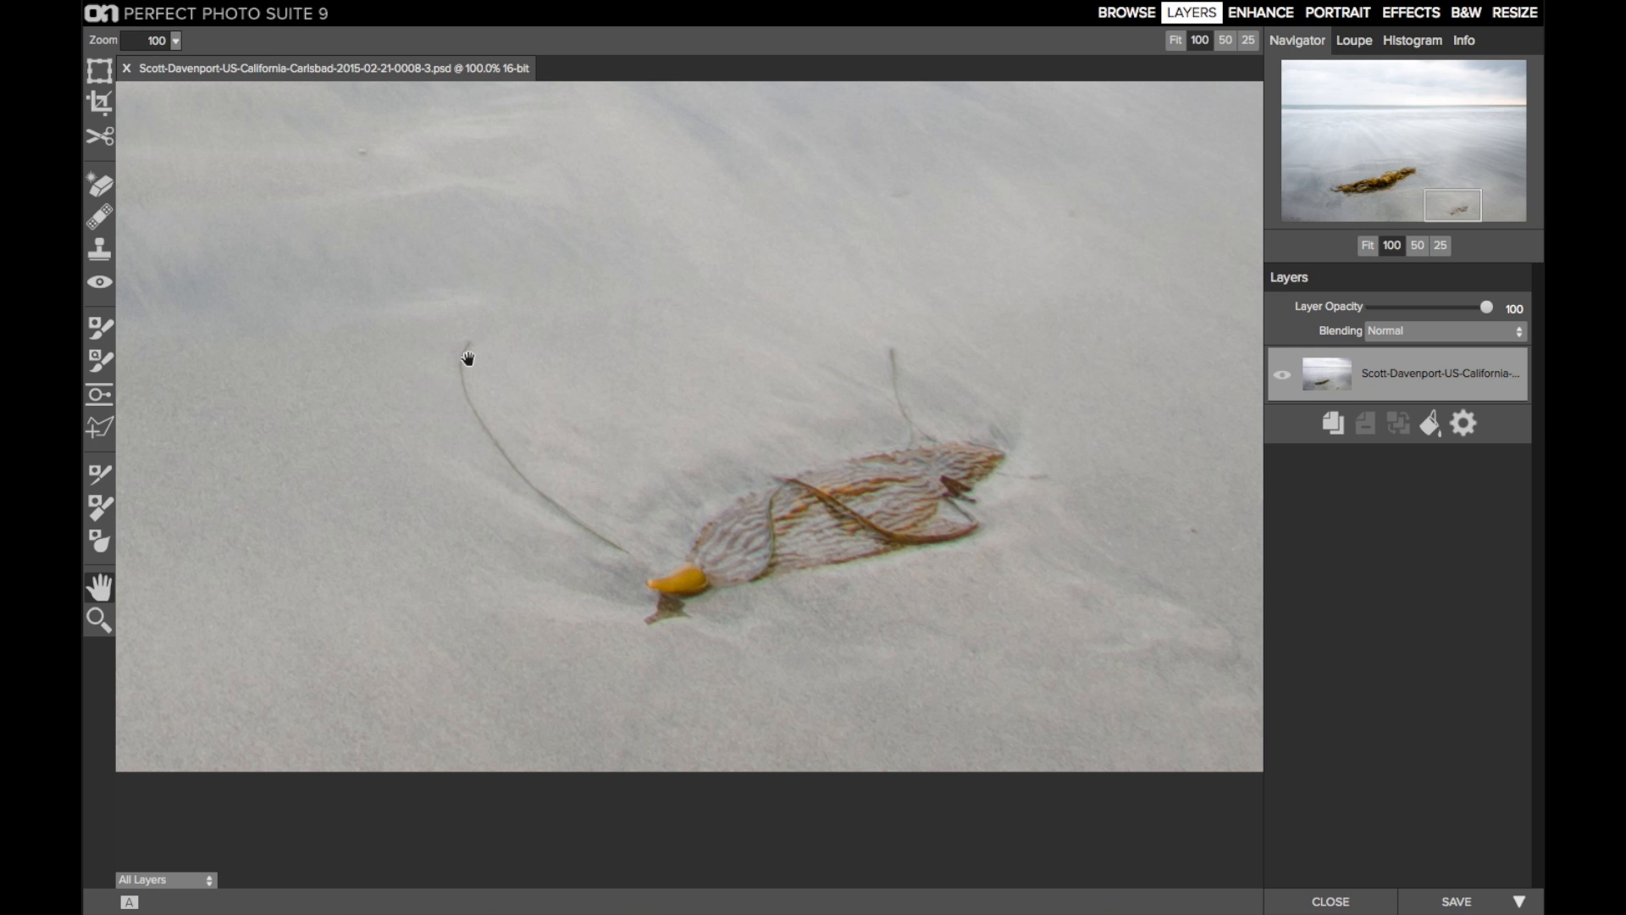
{"action": "left_click", "coordinate": [100, 249]}
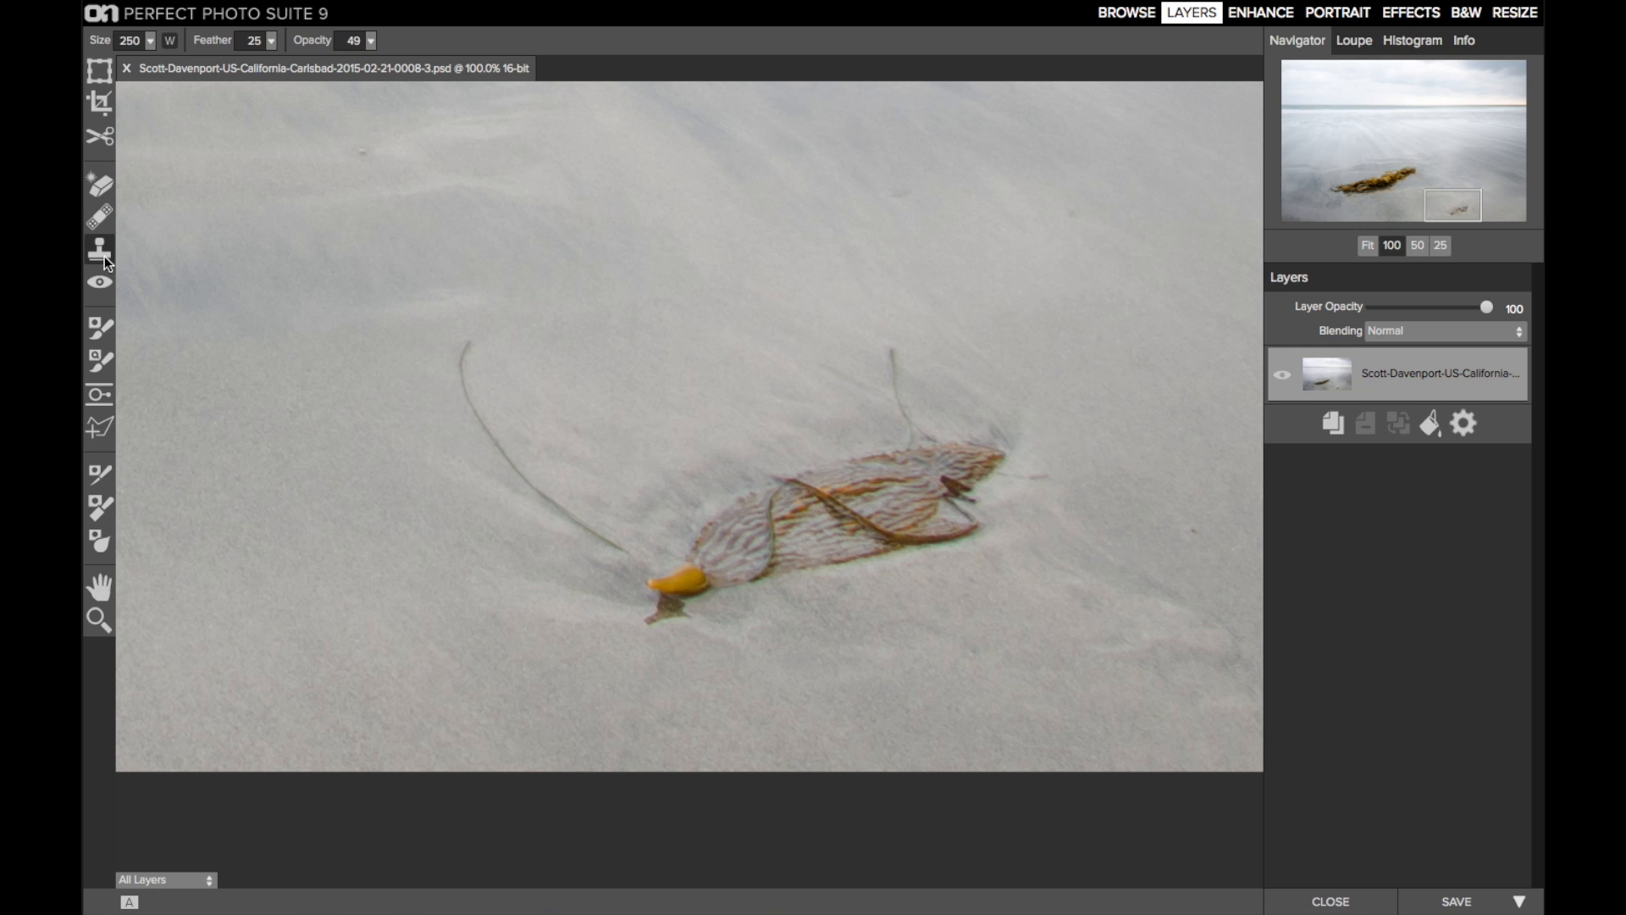
{"action": "key", "text": "bracketleft"}
{"action": "key", "text": "bracketleft"}
{"action": "key", "text": "bracketleft"}
{"action": "key", "text": "bracketleft"}
{"action": "key", "text": "bracketleft"}
{"action": "key", "text": "bracketleft"}
{"action": "key", "text": "bracketleft"}
{"action": "key", "text": "bracketleft"}
{"action": "key", "text": "bracketleft"}
{"action": "key", "text": "bracketleft"}
{"action": "key", "text": "bracketleft"}
{"action": "key", "text": "bracketleft"}
{"action": "key", "text": "bracketleft"}
{"action": "key", "text": "bracketleft"}
{"action": "key", "text": "bracketleft"}
{"action": "key", "text": "bracketleft"}
{"action": "key", "text": "bracketleft"}
{"action": "key", "text": "bracketleft"}
{"action": "key", "text": "bracketleft"}
{"action": "left_click_drag", "start_coordinate": [306, 40], "coordinate": [377, 42]}
{"action": "left_click_drag", "start_coordinate": [220, 39], "coordinate": [235, 38]}
{"action": "key", "text": "bracketleft"}
{"action": "left_click", "coordinate": [594, 574], "text": "alt"}
{"action": "left_click", "coordinate": [594, 574]}
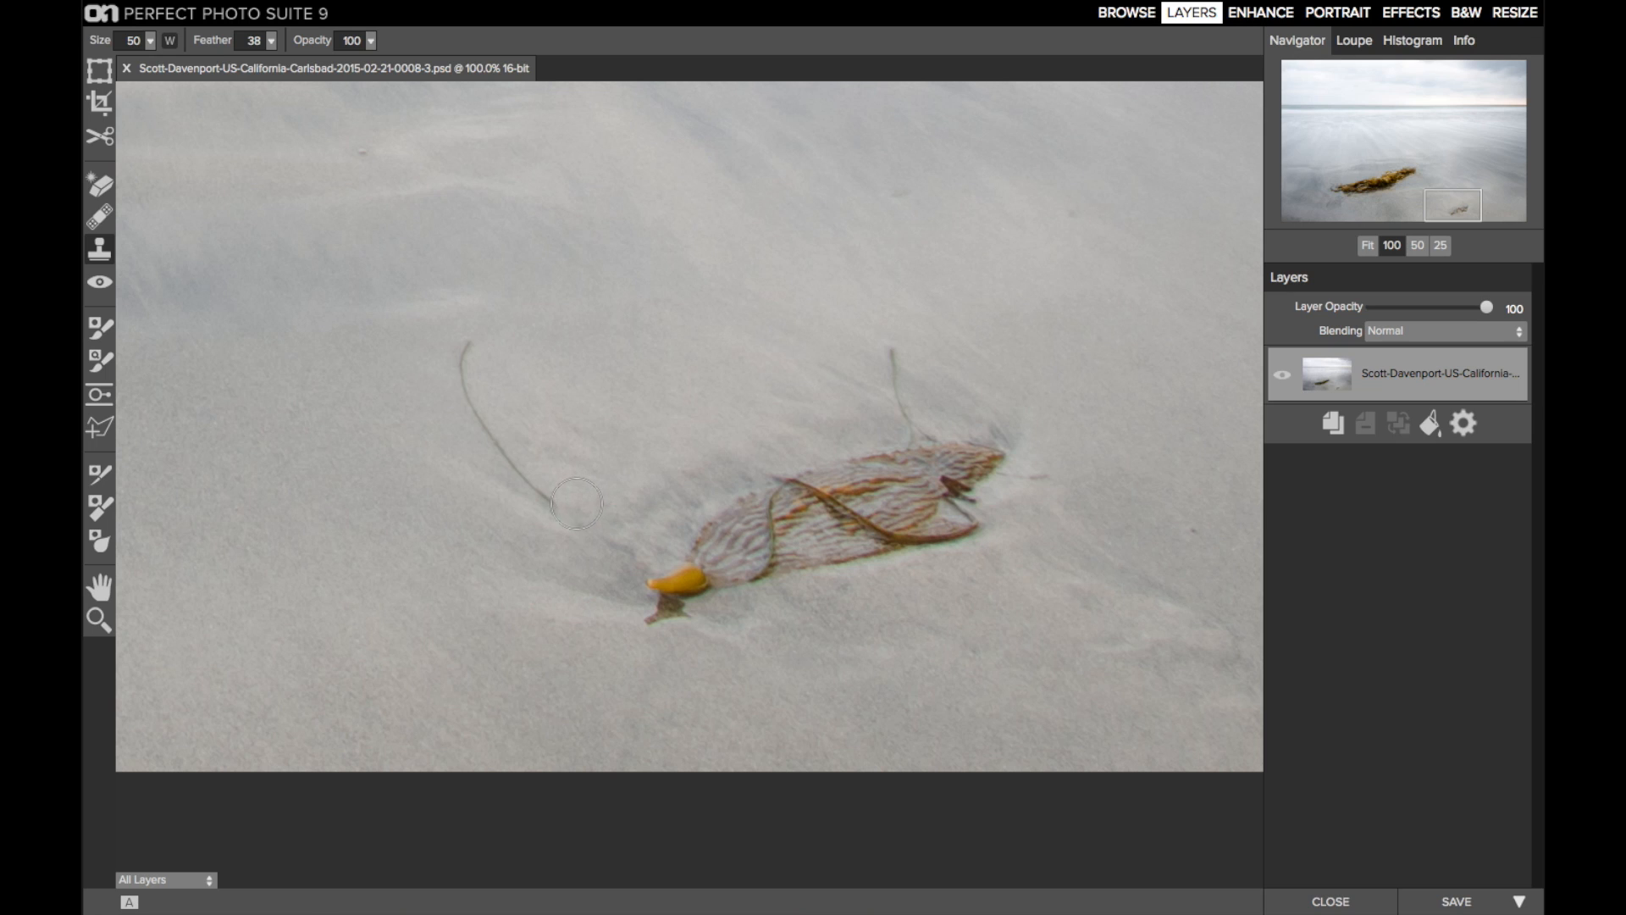
{"action": "mouse_move", "coordinate": [574, 509]}
{"action": "left_mouse_down"}
{"action": "mouse_move", "coordinate": [500, 422]}
{"action": "mouse_move", "coordinate": [466, 347]}
{"action": "left_mouse_up"}
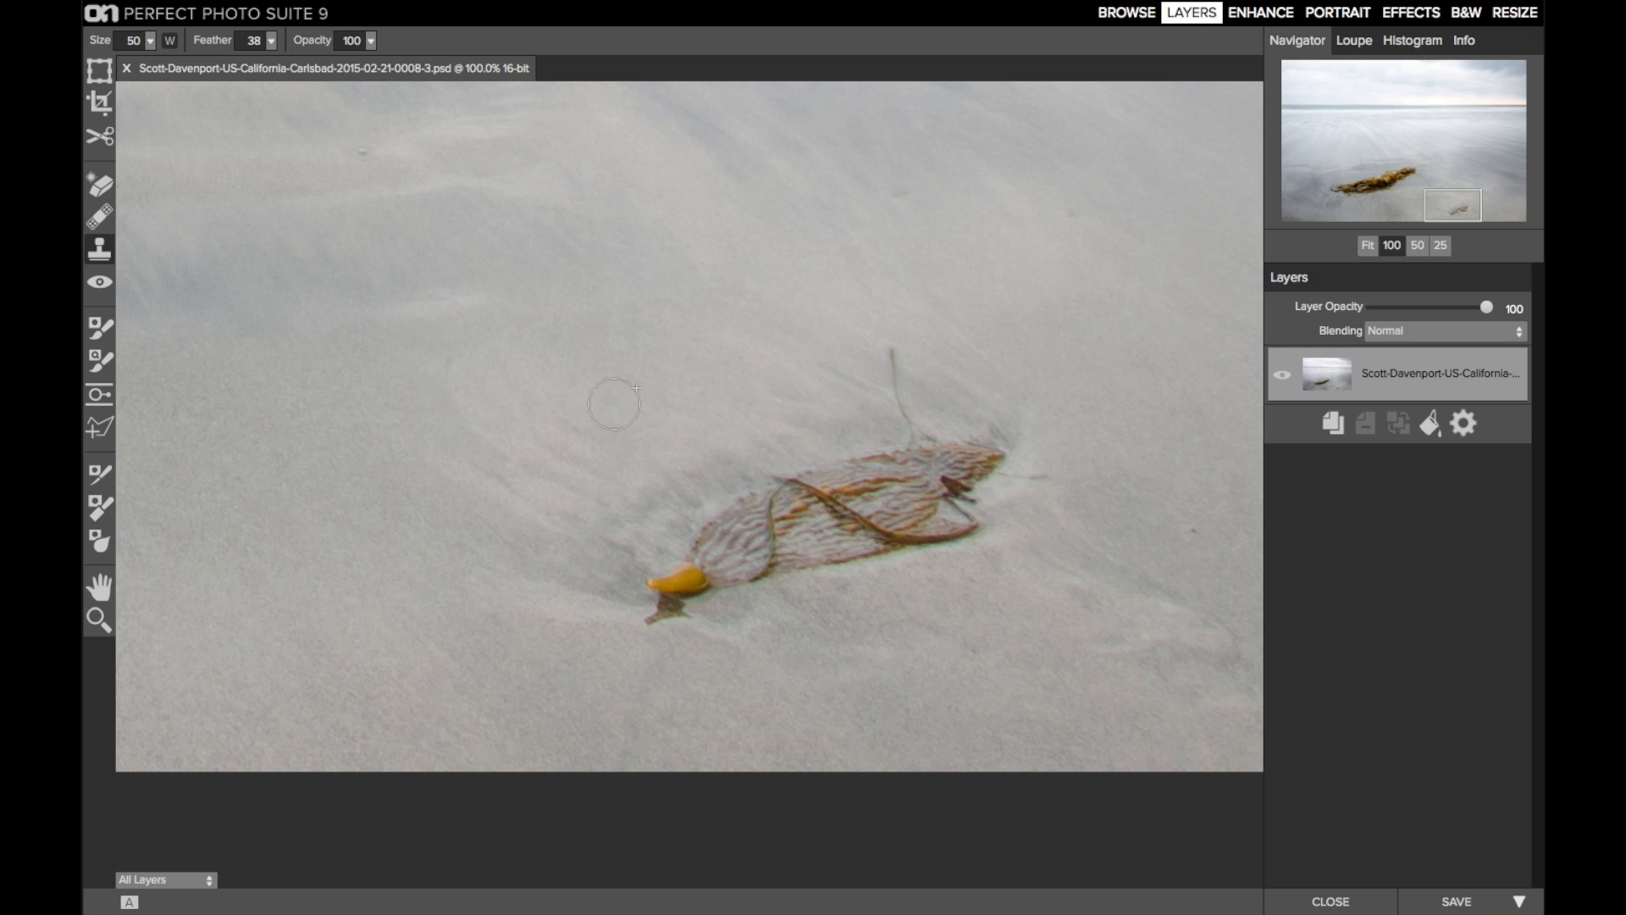
{"action": "left_click", "coordinate": [943, 415], "text": "alt"}
{"action": "left_click_drag", "start_coordinate": [920, 433], "coordinate": [896, 343]}
Step: Remove the small kelp piece from the wet sand with the Perfect Eraser at size 250
{"action": "left_click", "coordinate": [99, 184]}
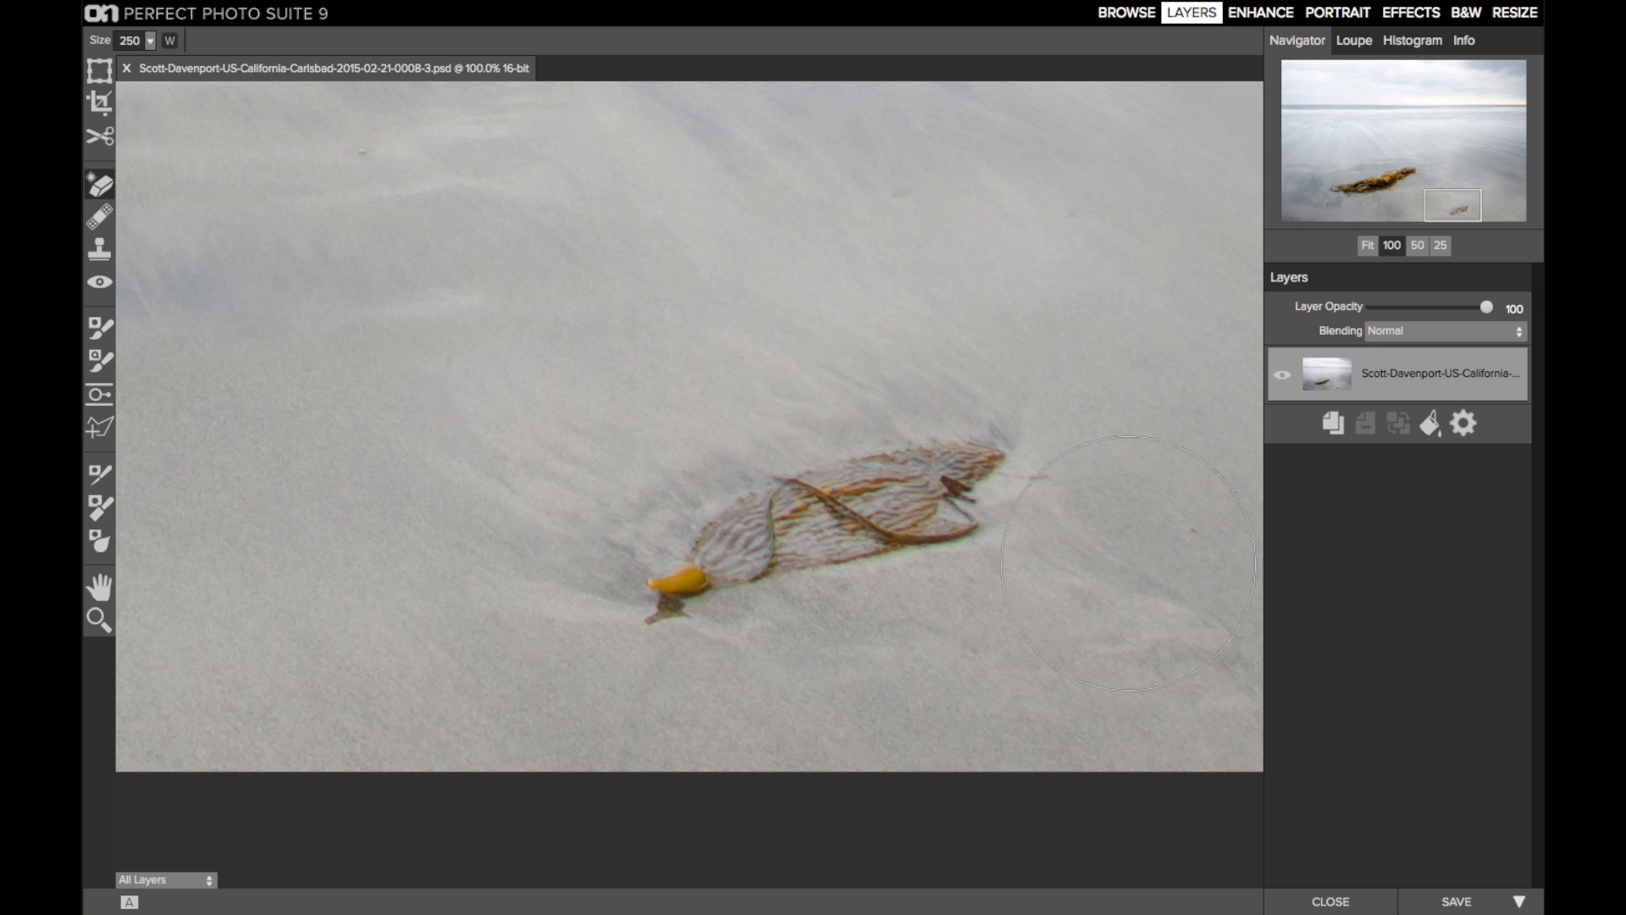
{"action": "left_click", "coordinate": [98, 589]}
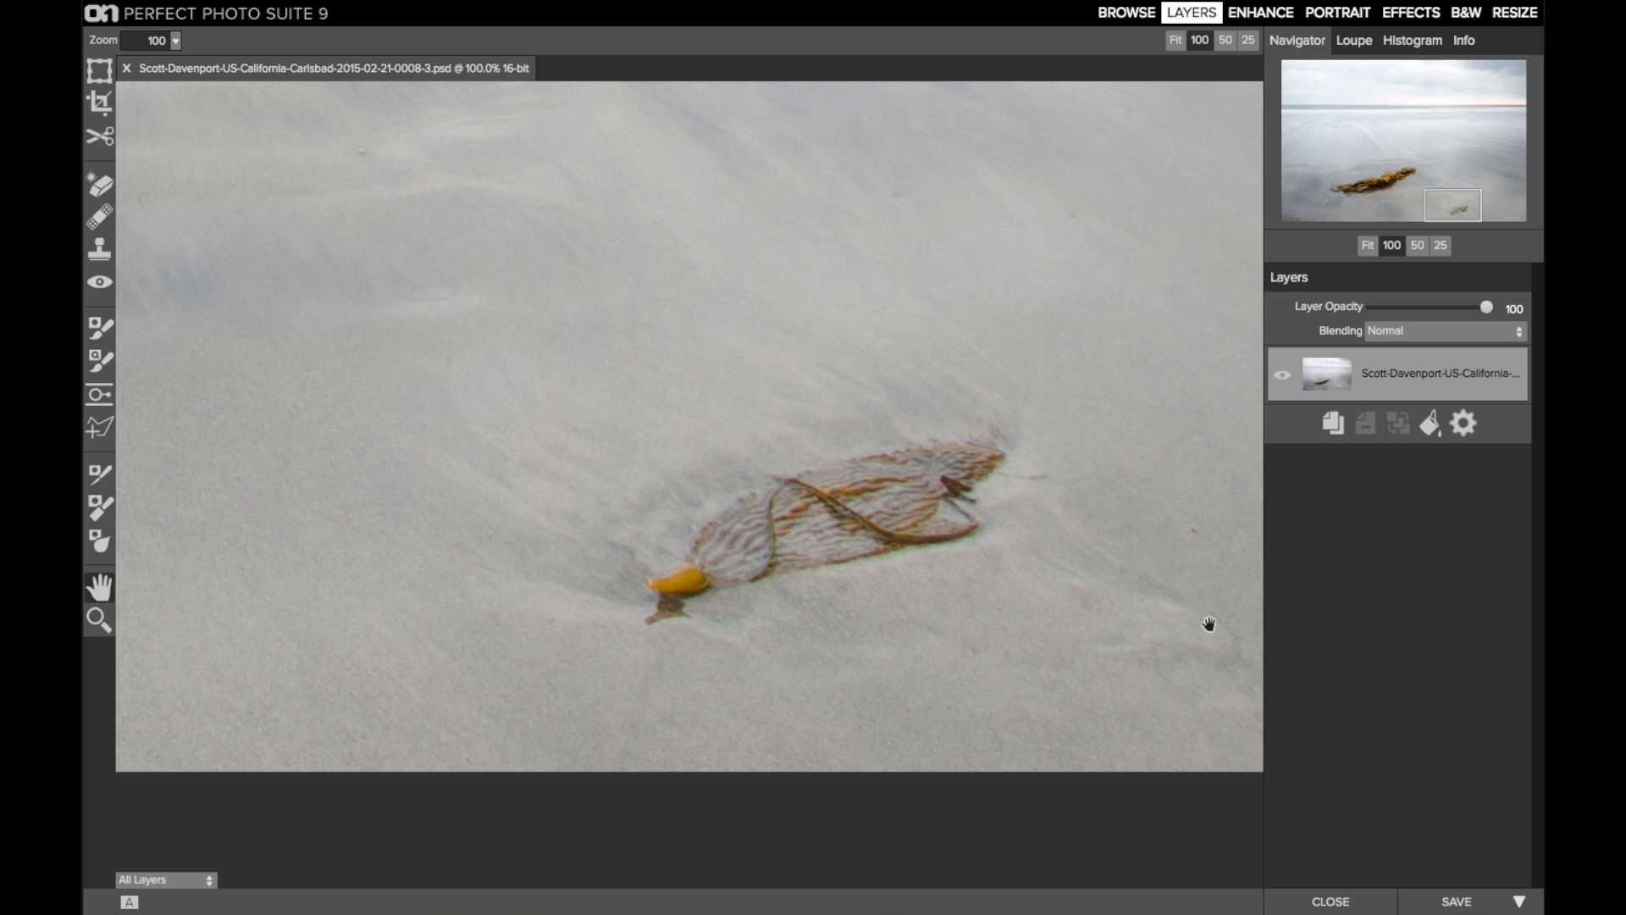
{"action": "left_click_drag", "start_coordinate": [1445, 201], "coordinate": [1455, 201]}
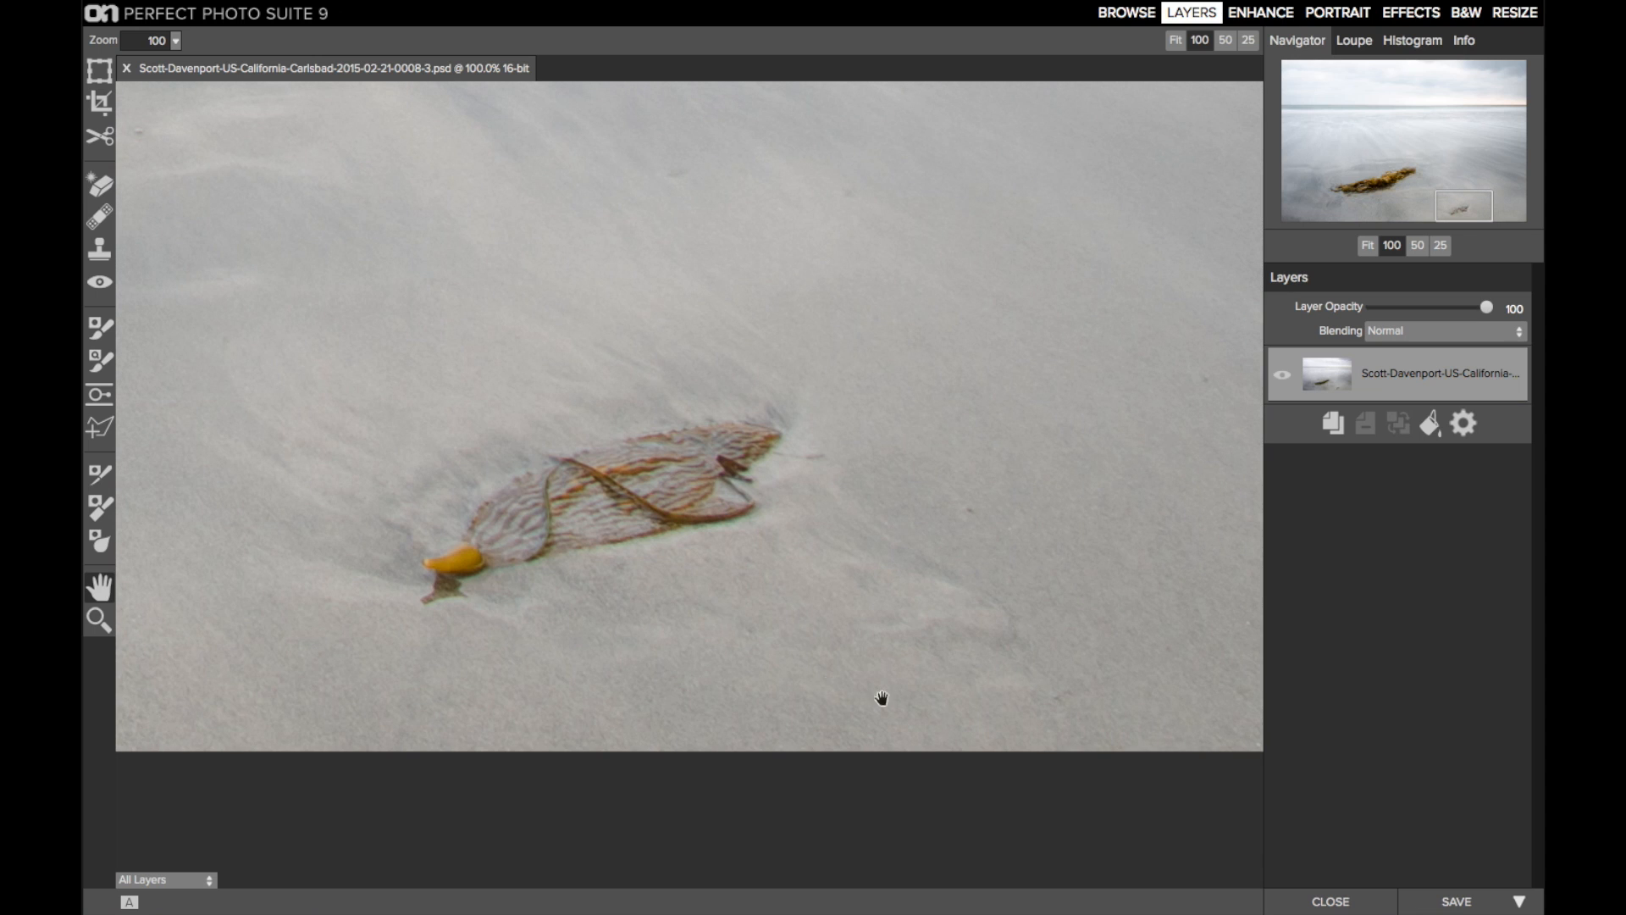
{"action": "left_click", "coordinate": [112, 186]}
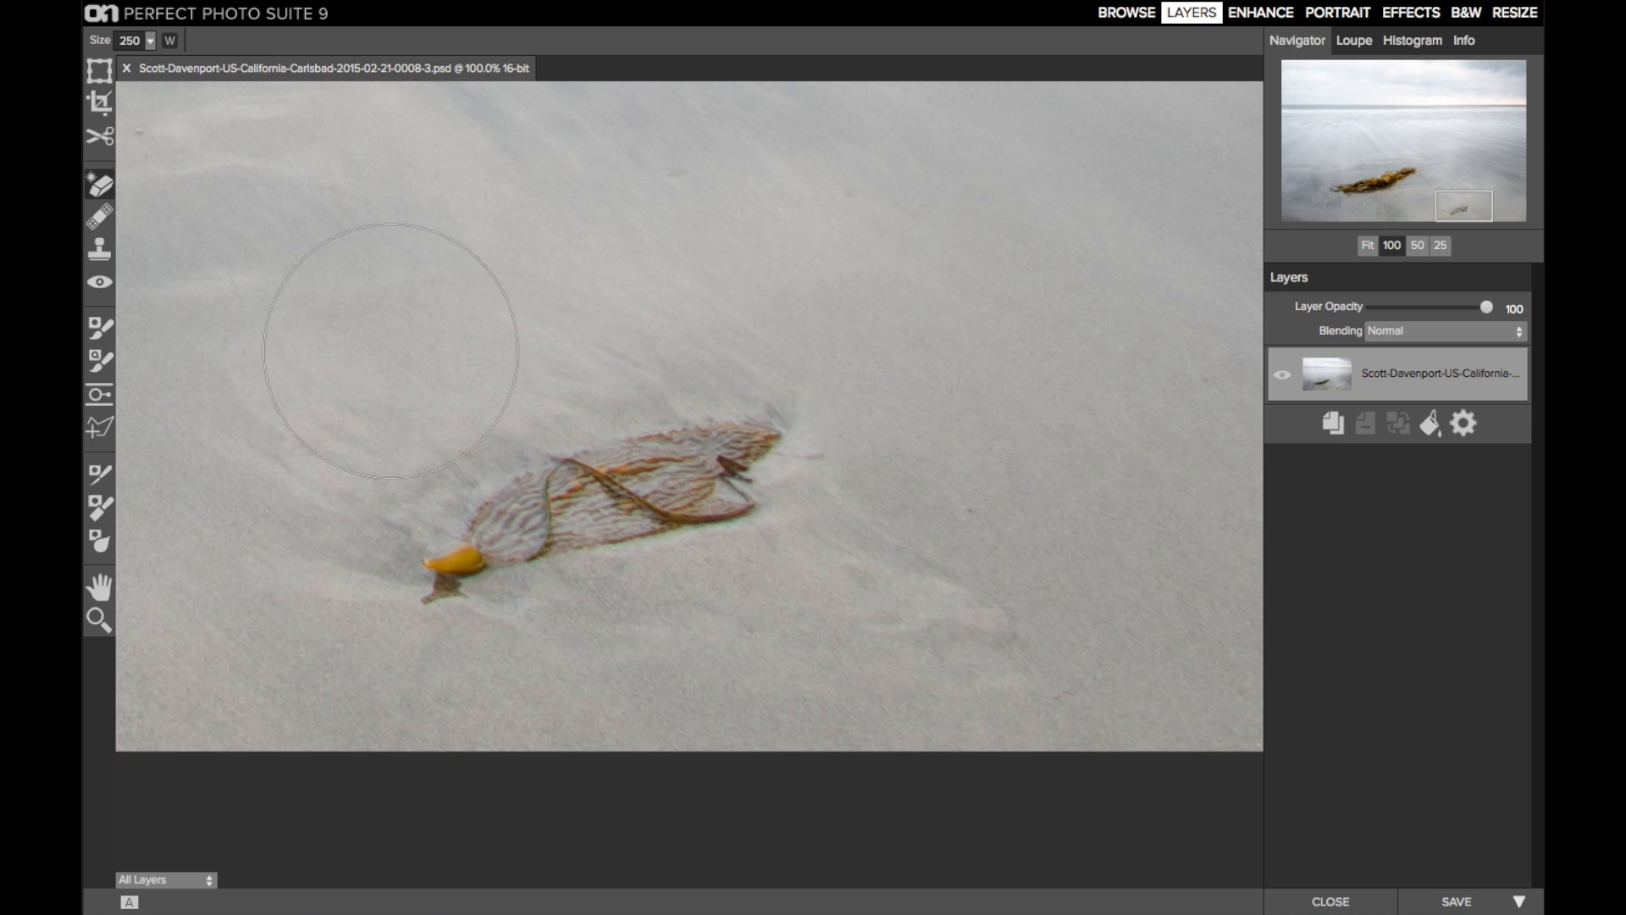
{"action": "mouse_move", "coordinate": [703, 461]}
{"action": "left_mouse_down"}
{"action": "mouse_move", "coordinate": [385, 508]}
{"action": "mouse_move", "coordinate": [618, 498]}
{"action": "mouse_move", "coordinate": [930, 588]}
{"action": "mouse_move", "coordinate": [751, 456]}
{"action": "left_mouse_up"}
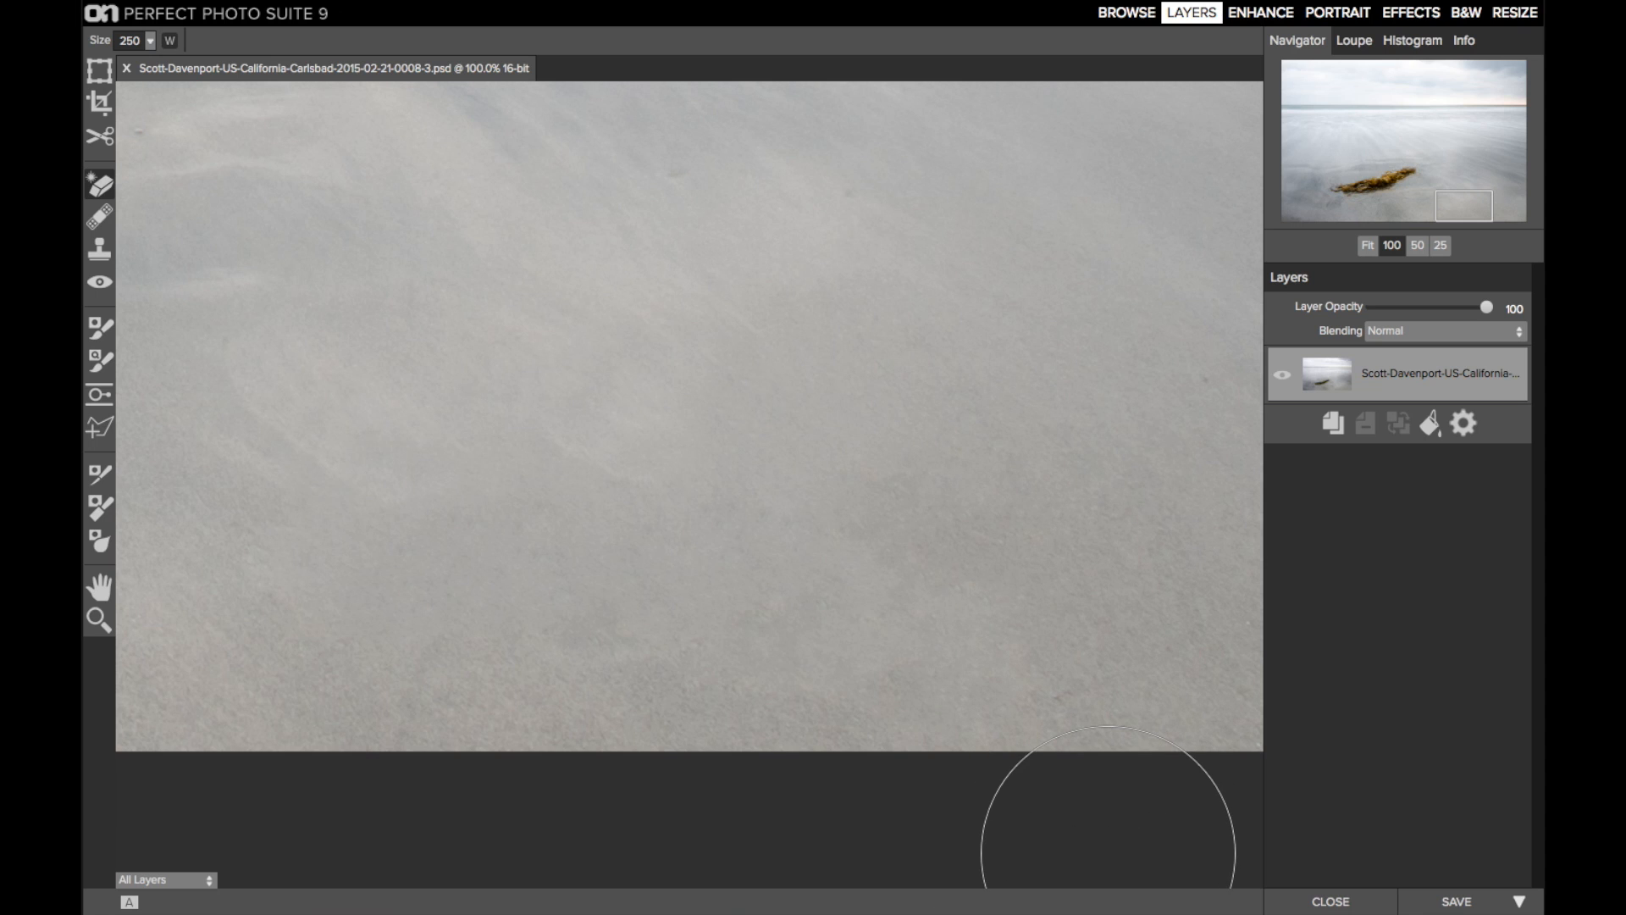
{"action": "key", "text": "ctrl+0"}
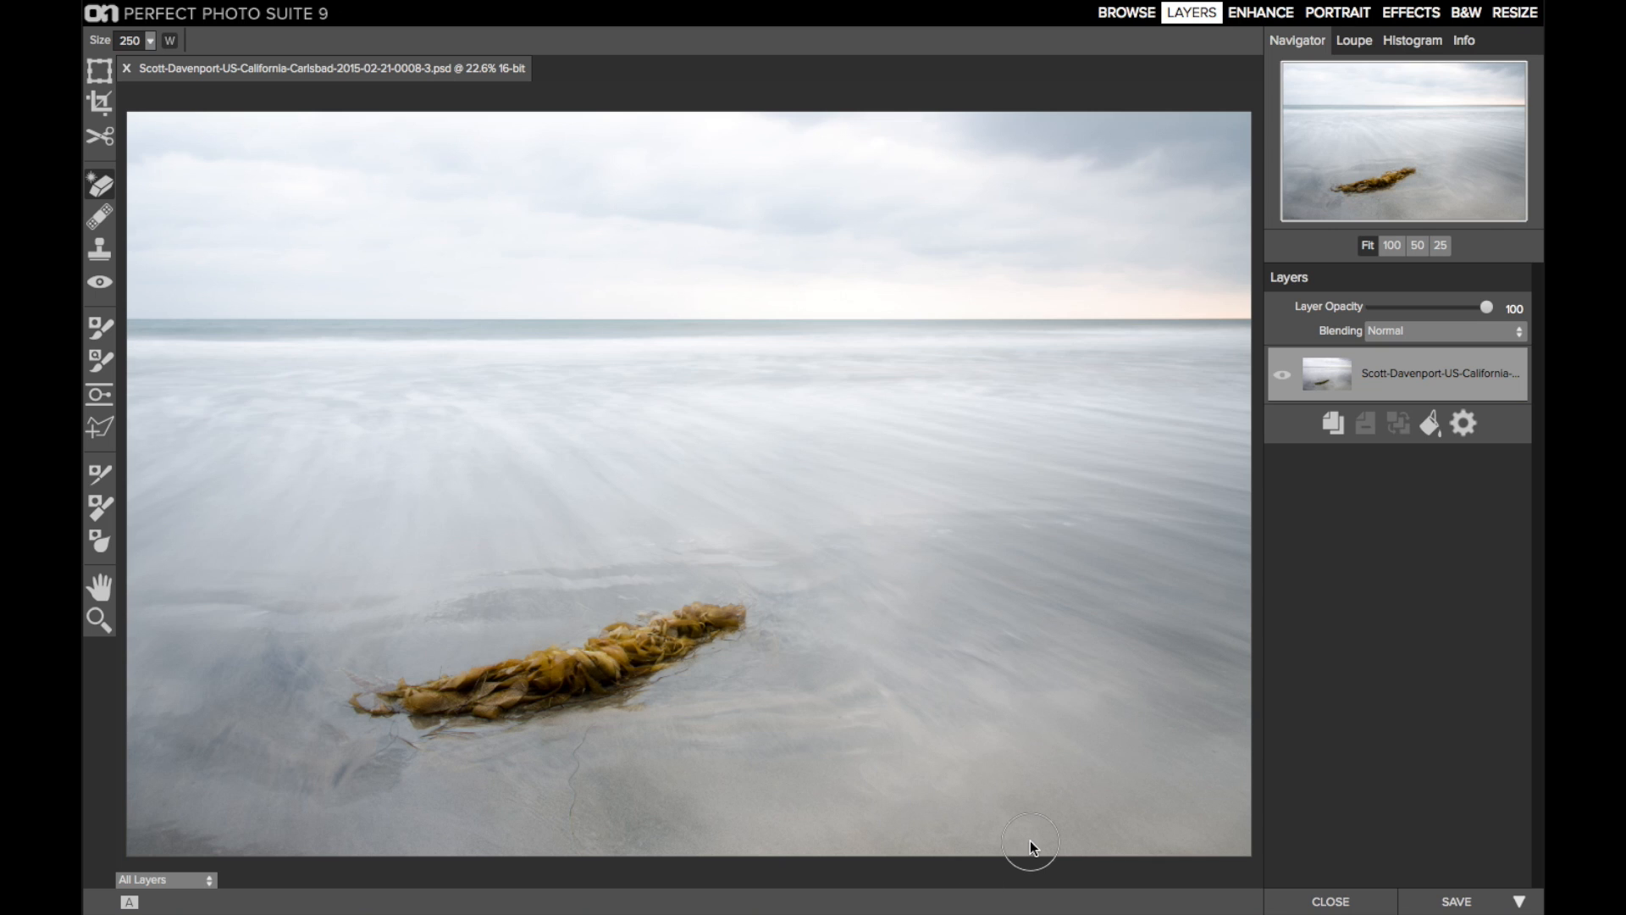
Step: Try to erase the upper part of the wavy strand below the large kelp with a smaller Perfect Eraser brush
{"action": "left_click", "coordinate": [1390, 247]}
{"action": "mouse_move", "coordinate": [1405, 195]}
{"action": "left_mouse_down"}
{"action": "mouse_move", "coordinate": [1404, 144]}
{"action": "mouse_move", "coordinate": [1384, 202]}
{"action": "left_mouse_up"}
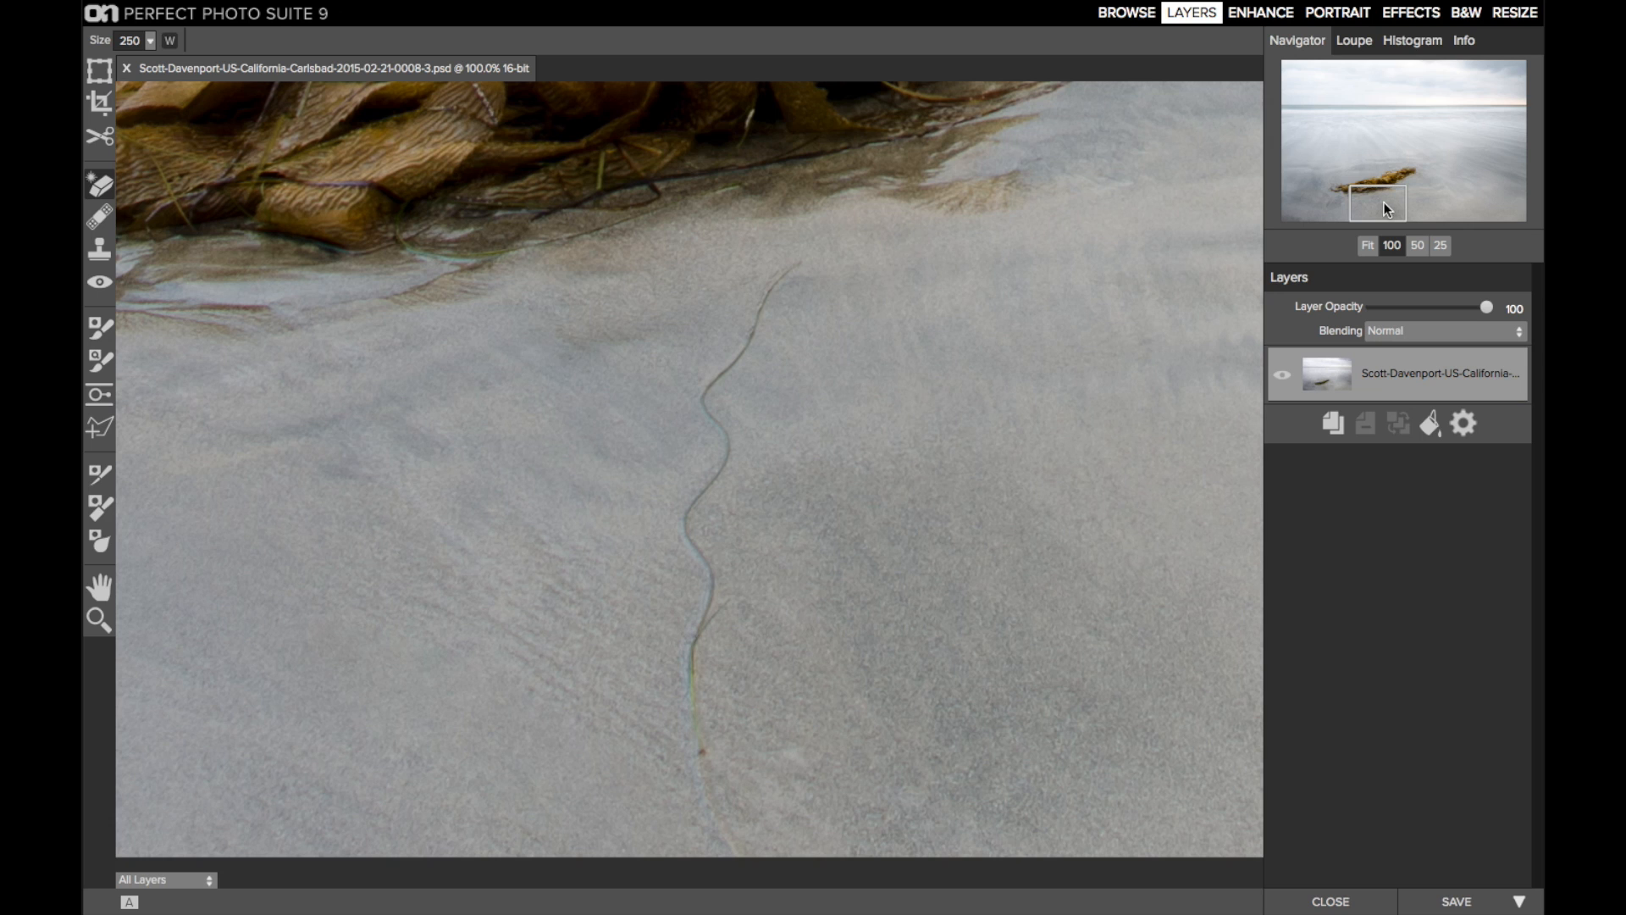
{"action": "key", "text": "bracketleft"}
{"action": "key", "text": "bracketleft"}
{"action": "key", "text": "bracketleft"}
{"action": "key", "text": "bracketleft"}
{"action": "key", "text": "bracketleft"}
{"action": "key", "text": "bracketleft"}
{"action": "key", "text": "bracketleft"}
{"action": "key", "text": "bracketleft"}
{"action": "key", "text": "bracketleft"}
{"action": "key", "text": "bracketleft"}
{"action": "key", "text": "bracketleft"}
{"action": "key", "text": "bracketleft"}
{"action": "mouse_move", "coordinate": [802, 266]}
{"action": "left_mouse_down"}
{"action": "mouse_move", "coordinate": [776, 276]}
{"action": "mouse_move", "coordinate": [723, 375]}
{"action": "left_mouse_up"}
{"action": "left_click", "coordinate": [102, 584]}
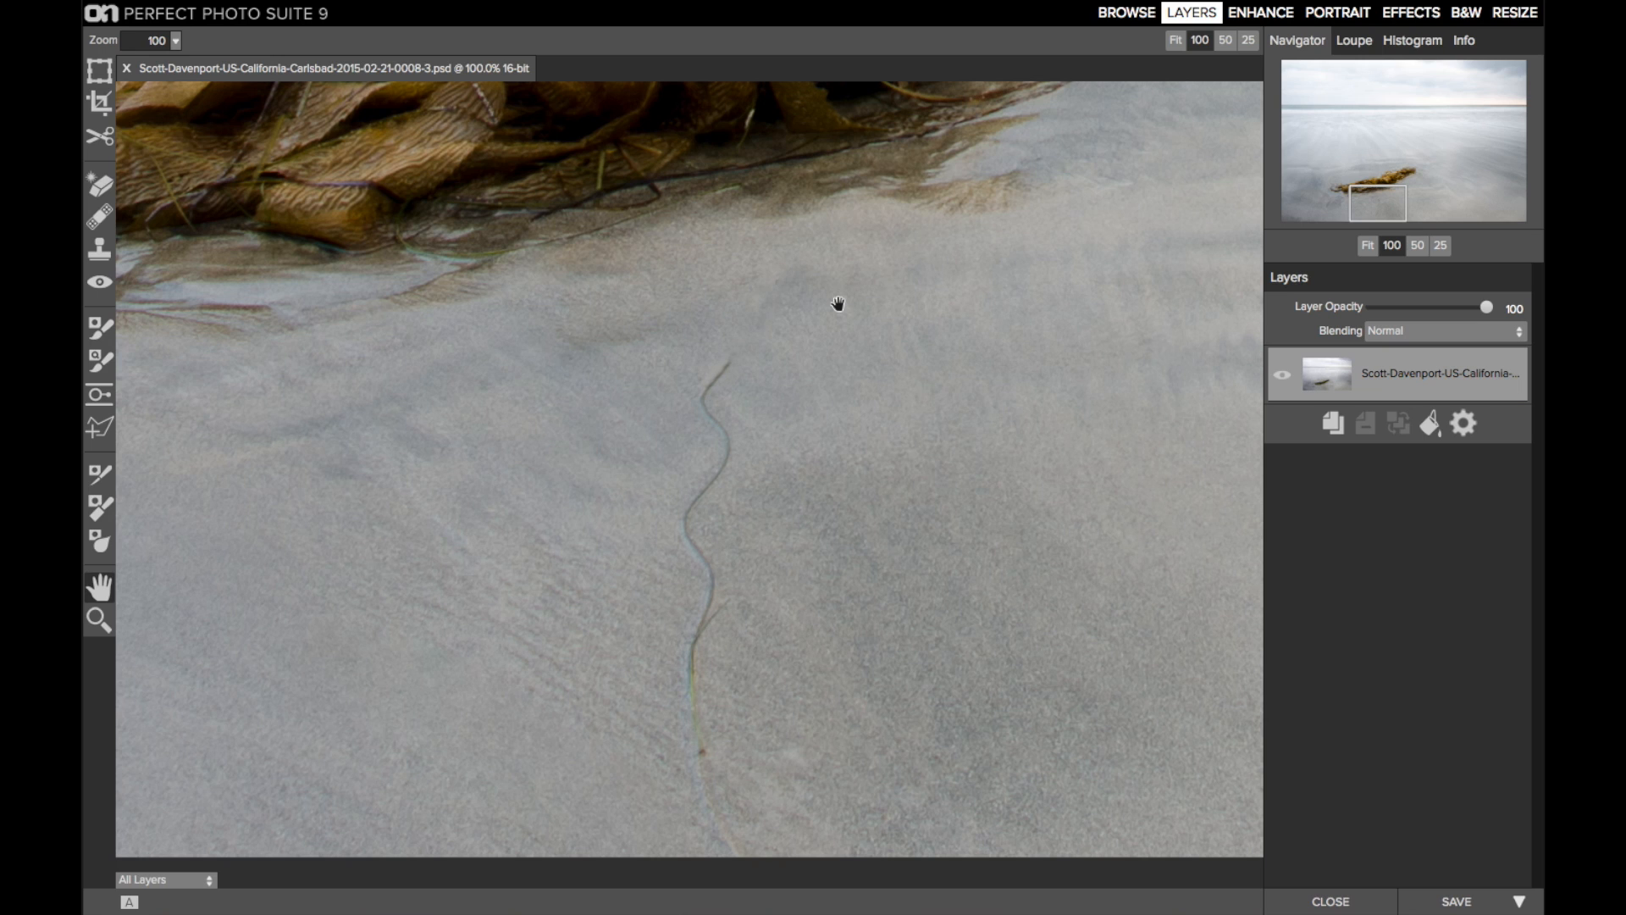
{"action": "key", "text": "super+z"}
Step: Clone out the whole wavy strand below the large kelp with the Clone Stamp at size 30
{"action": "left_click", "coordinate": [100, 250]}
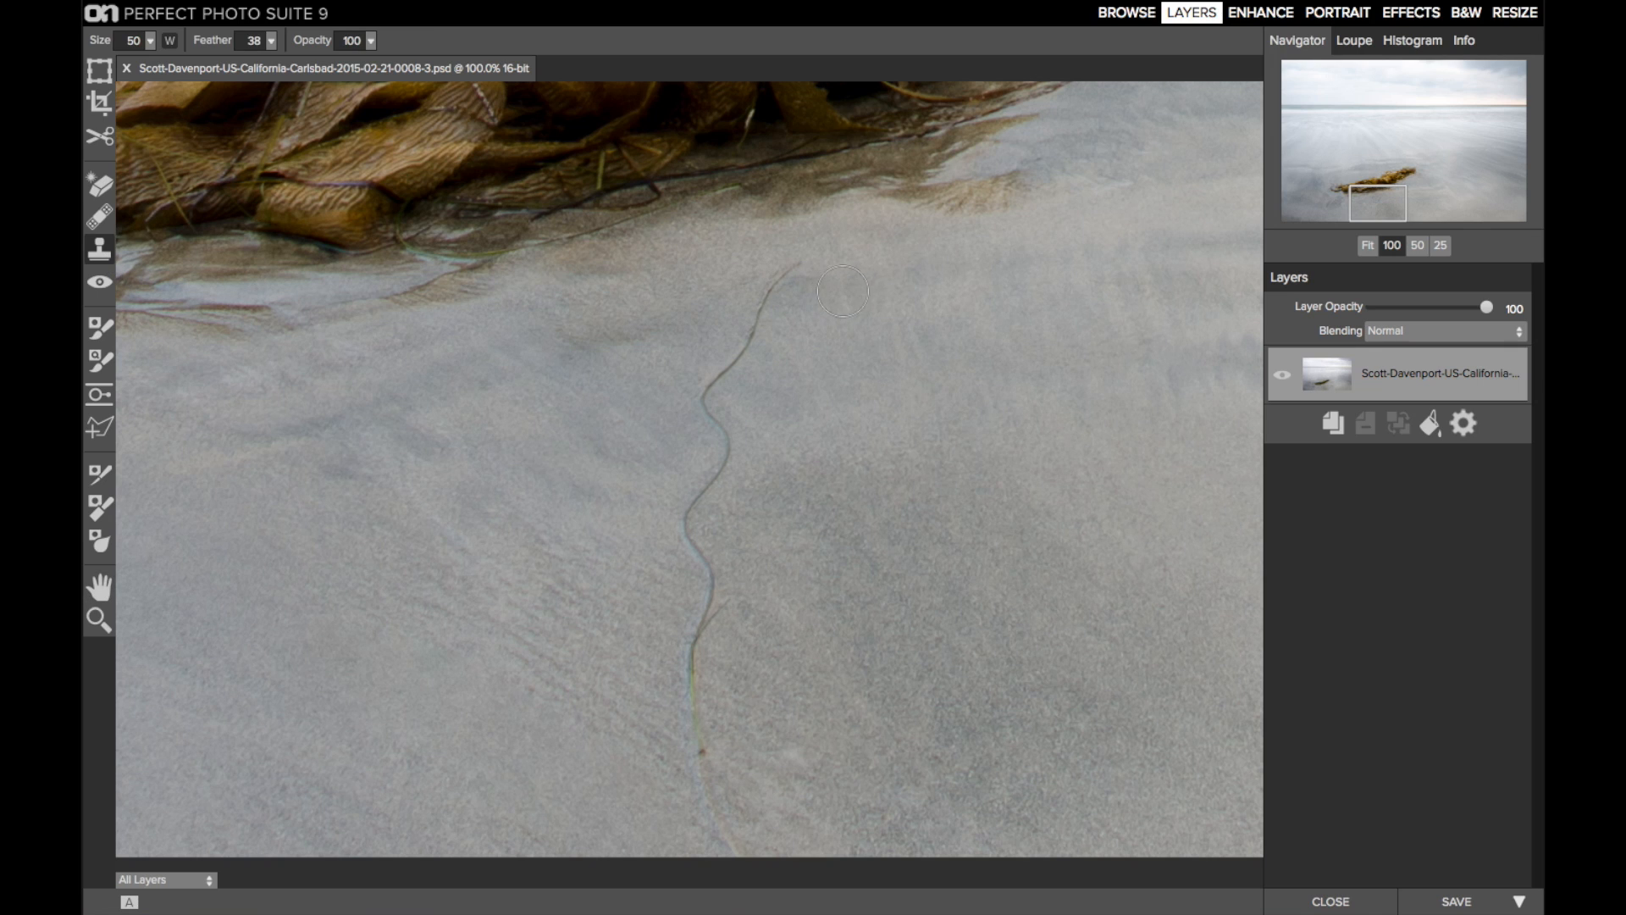
{"action": "key", "text": "bracketleft"}
{"action": "left_click_drag", "start_coordinate": [789, 265], "coordinate": [733, 356]}
{"action": "mouse_move", "coordinate": [719, 369]}
{"action": "left_mouse_down"}
{"action": "mouse_move", "coordinate": [703, 392]}
{"action": "mouse_move", "coordinate": [753, 446]}
{"action": "mouse_move", "coordinate": [726, 456]}
{"action": "mouse_move", "coordinate": [690, 517]}
{"action": "left_mouse_up"}
{"action": "left_click", "coordinate": [766, 449], "text": "alt"}
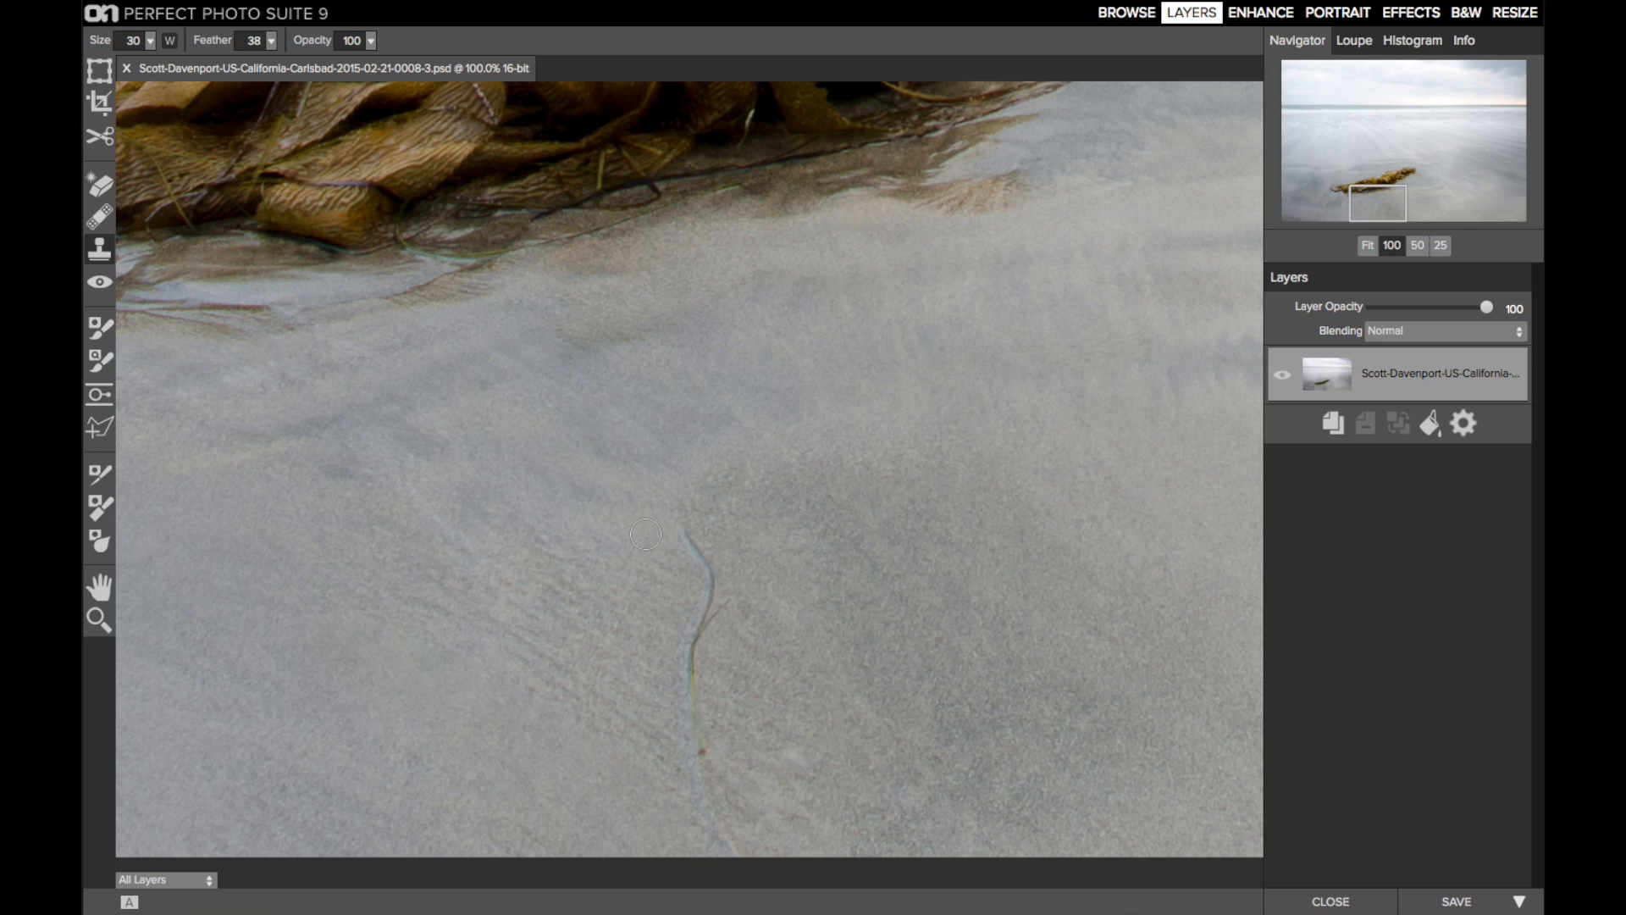
{"action": "mouse_move", "coordinate": [690, 529]}
{"action": "left_mouse_down"}
{"action": "mouse_move", "coordinate": [714, 592]}
{"action": "mouse_move", "coordinate": [702, 618]}
{"action": "mouse_move", "coordinate": [727, 641]}
{"action": "mouse_move", "coordinate": [692, 661]}
{"action": "mouse_move", "coordinate": [722, 812]}
{"action": "left_mouse_up"}
{"action": "key", "text": "ctrl+0"}
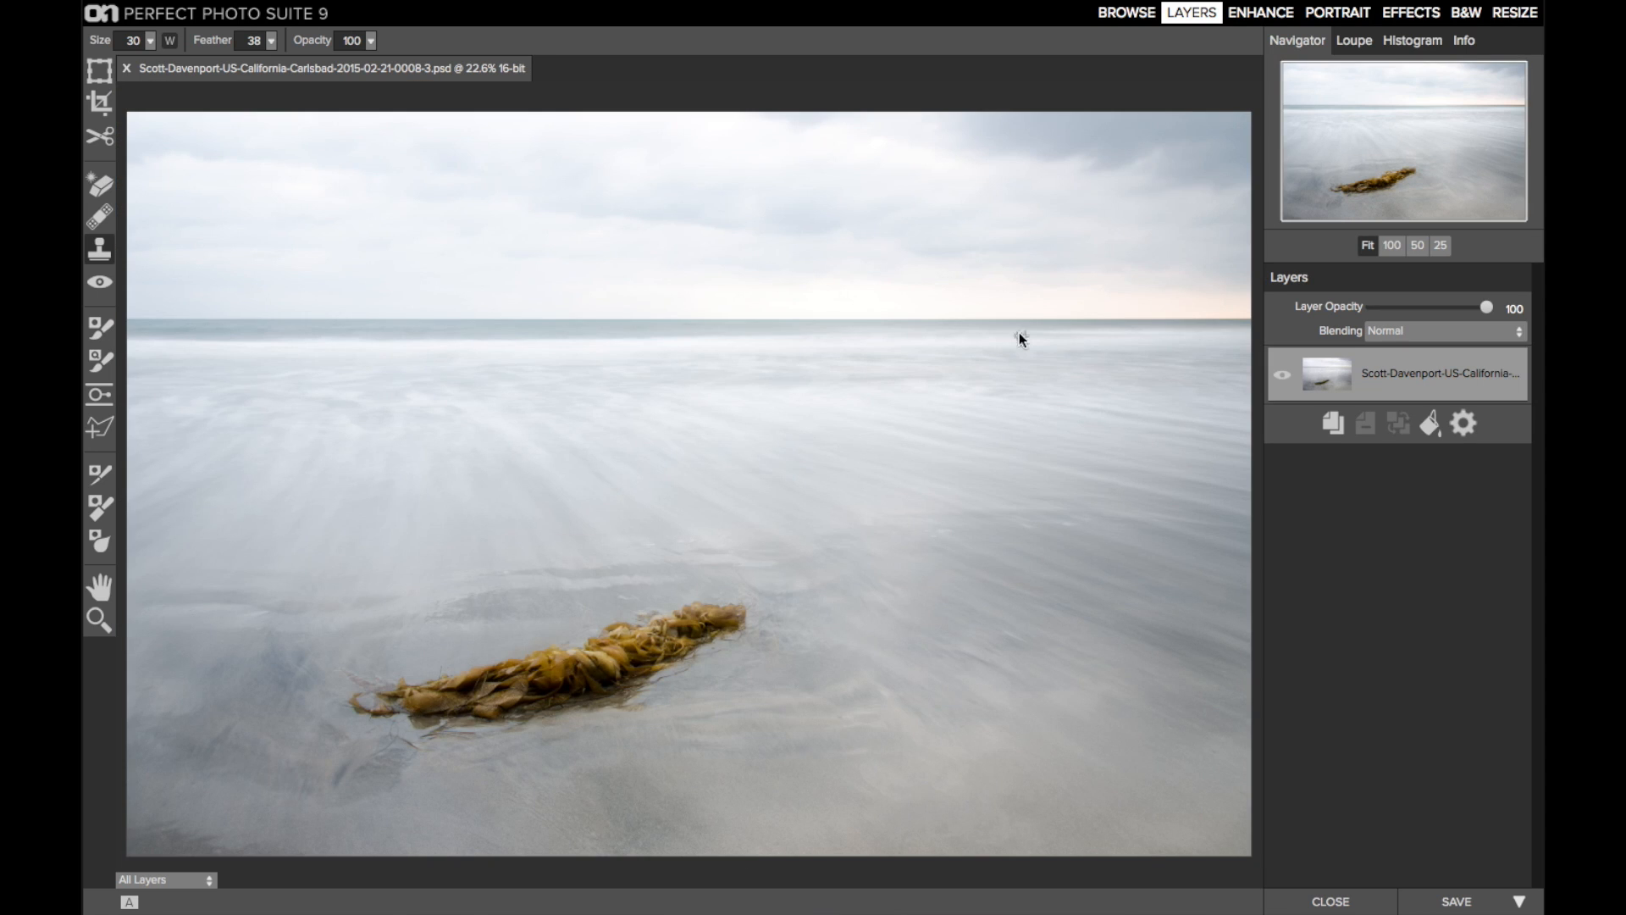
Step: Examine both ends of the large kelp at 100% for remaining distractions
{"action": "left_click", "coordinate": [1393, 245]}
{"action": "left_click_drag", "start_coordinate": [1396, 151], "coordinate": [1330, 200]}
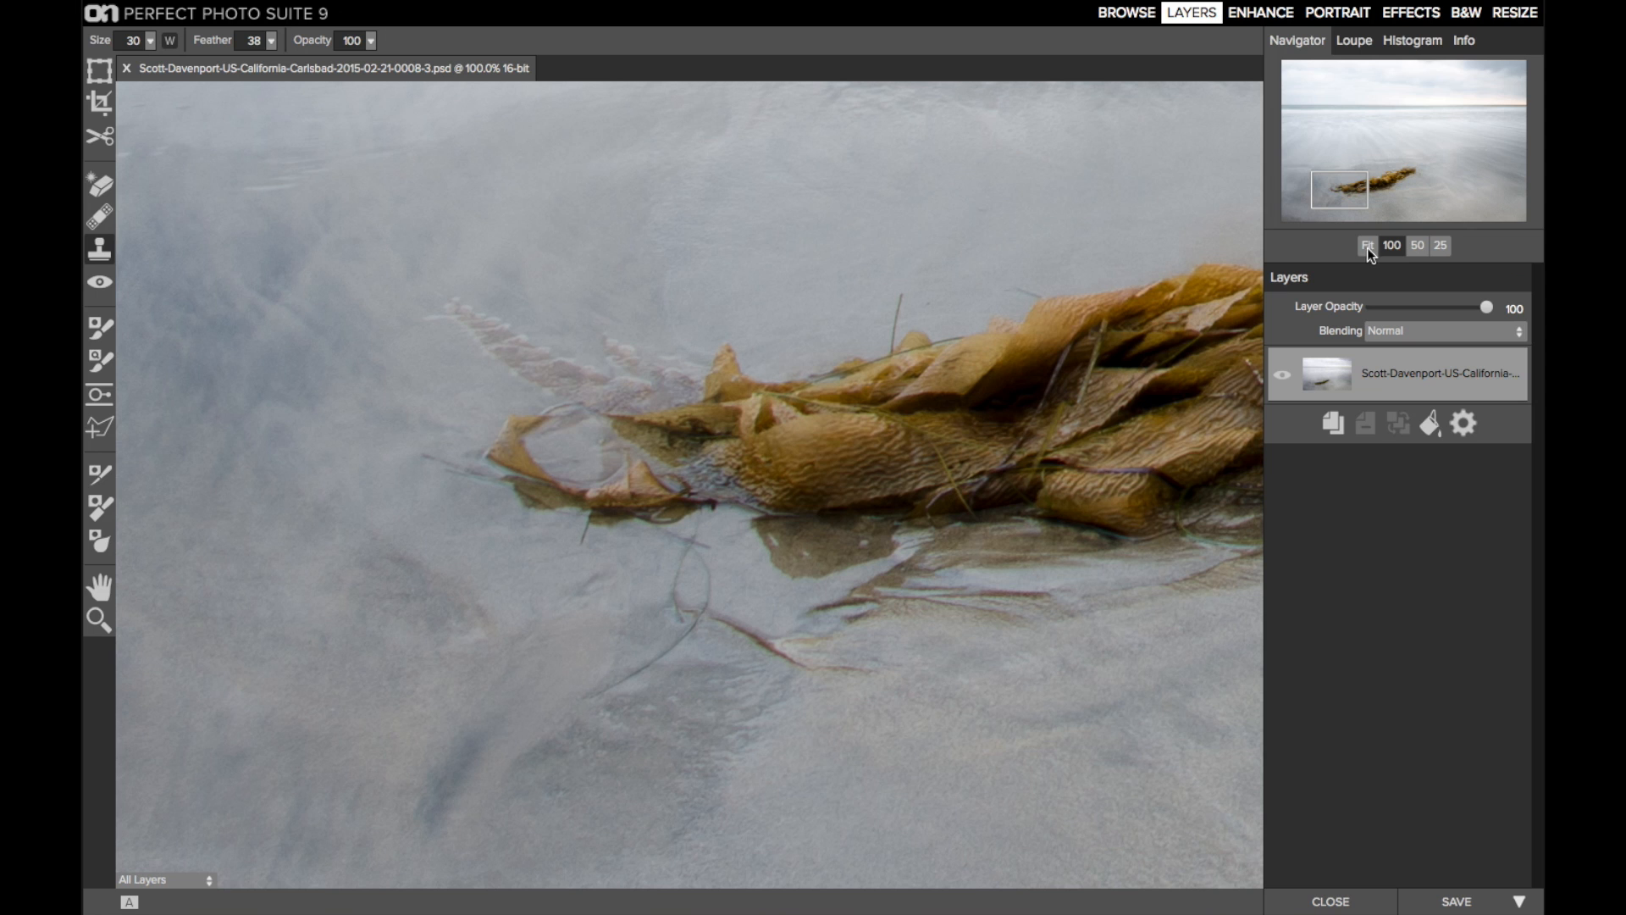
{"action": "left_click_drag", "start_coordinate": [1338, 186], "coordinate": [1394, 173]}
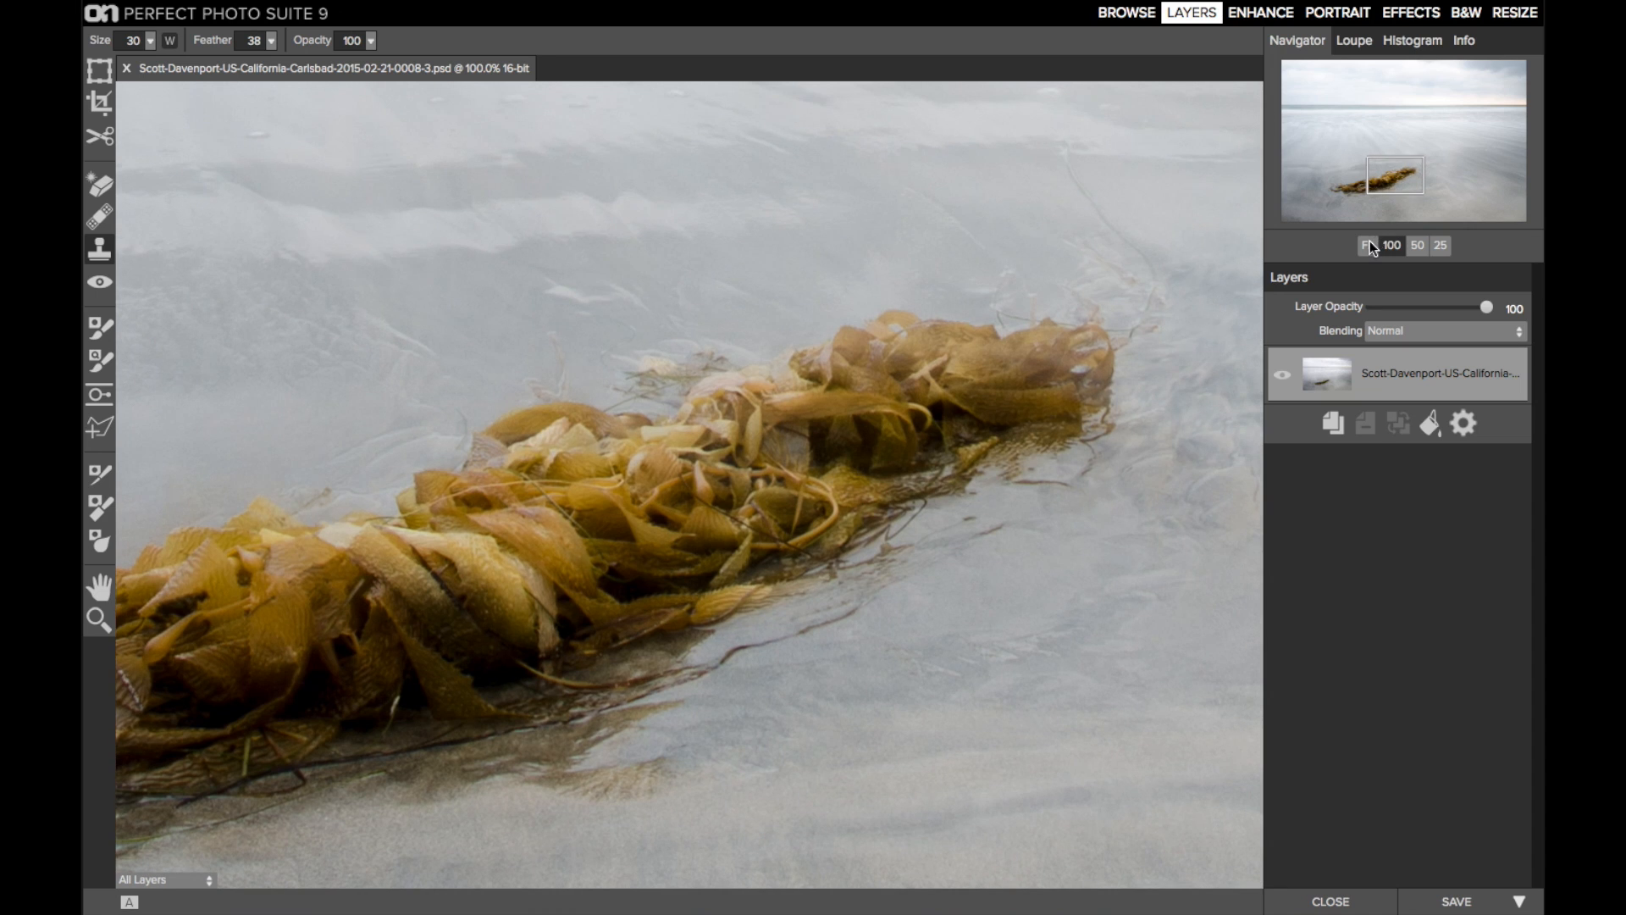
{"action": "left_click", "coordinate": [1369, 245]}
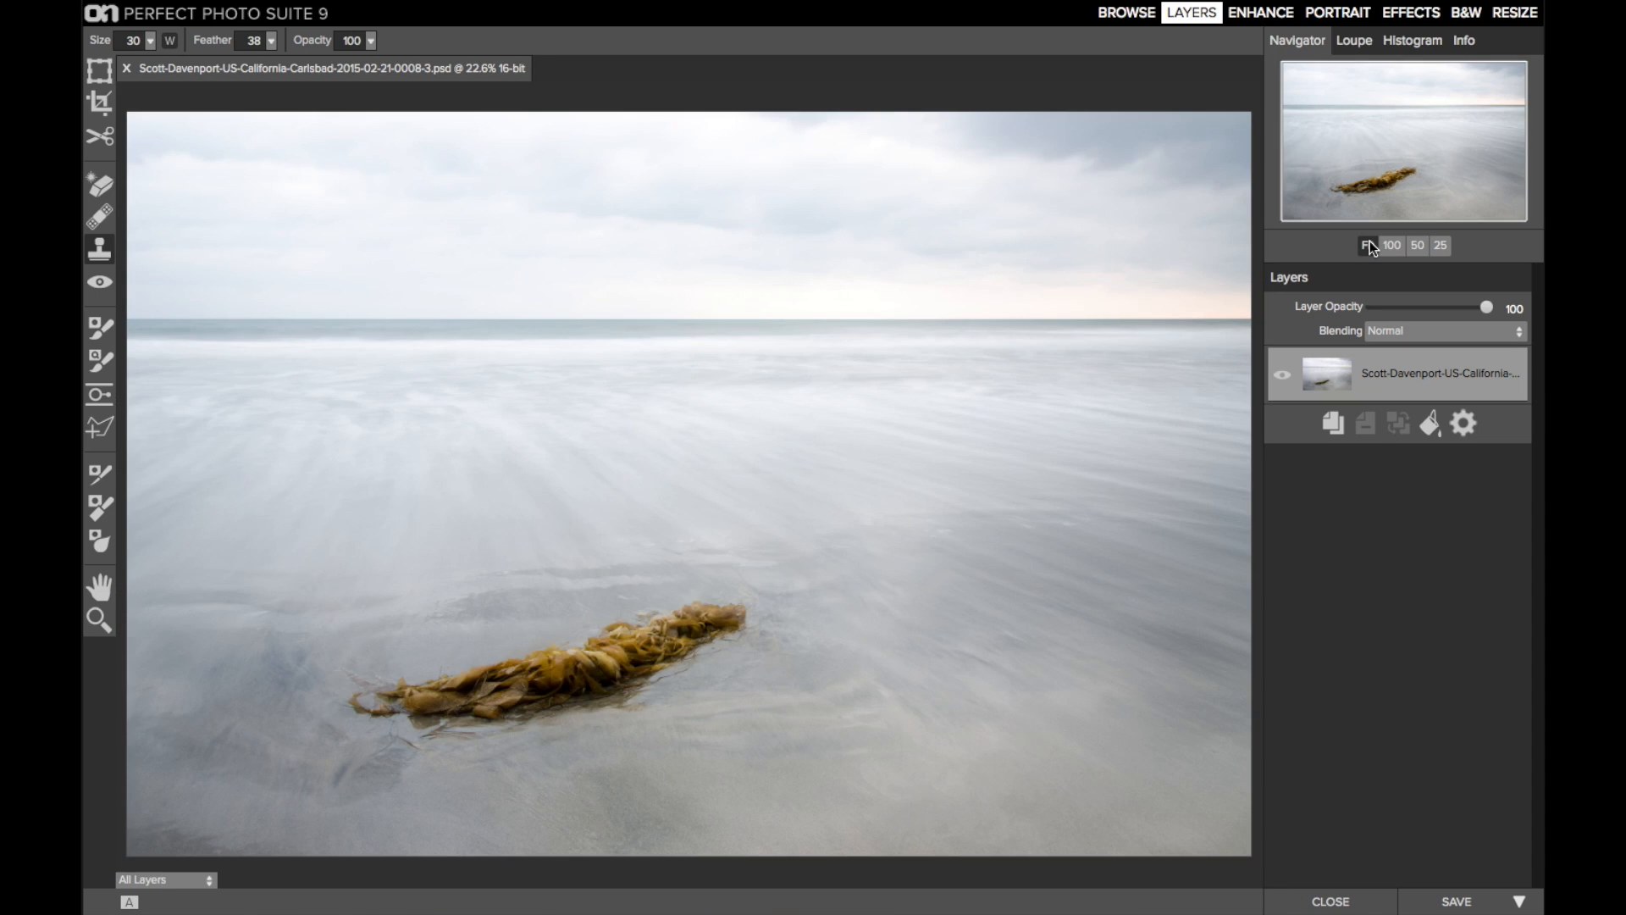
Step: Convert the photo layer to a Smart Photo and apply the Faded Seascape preset to it in Effects
{"action": "left_click", "coordinate": [1460, 420]}
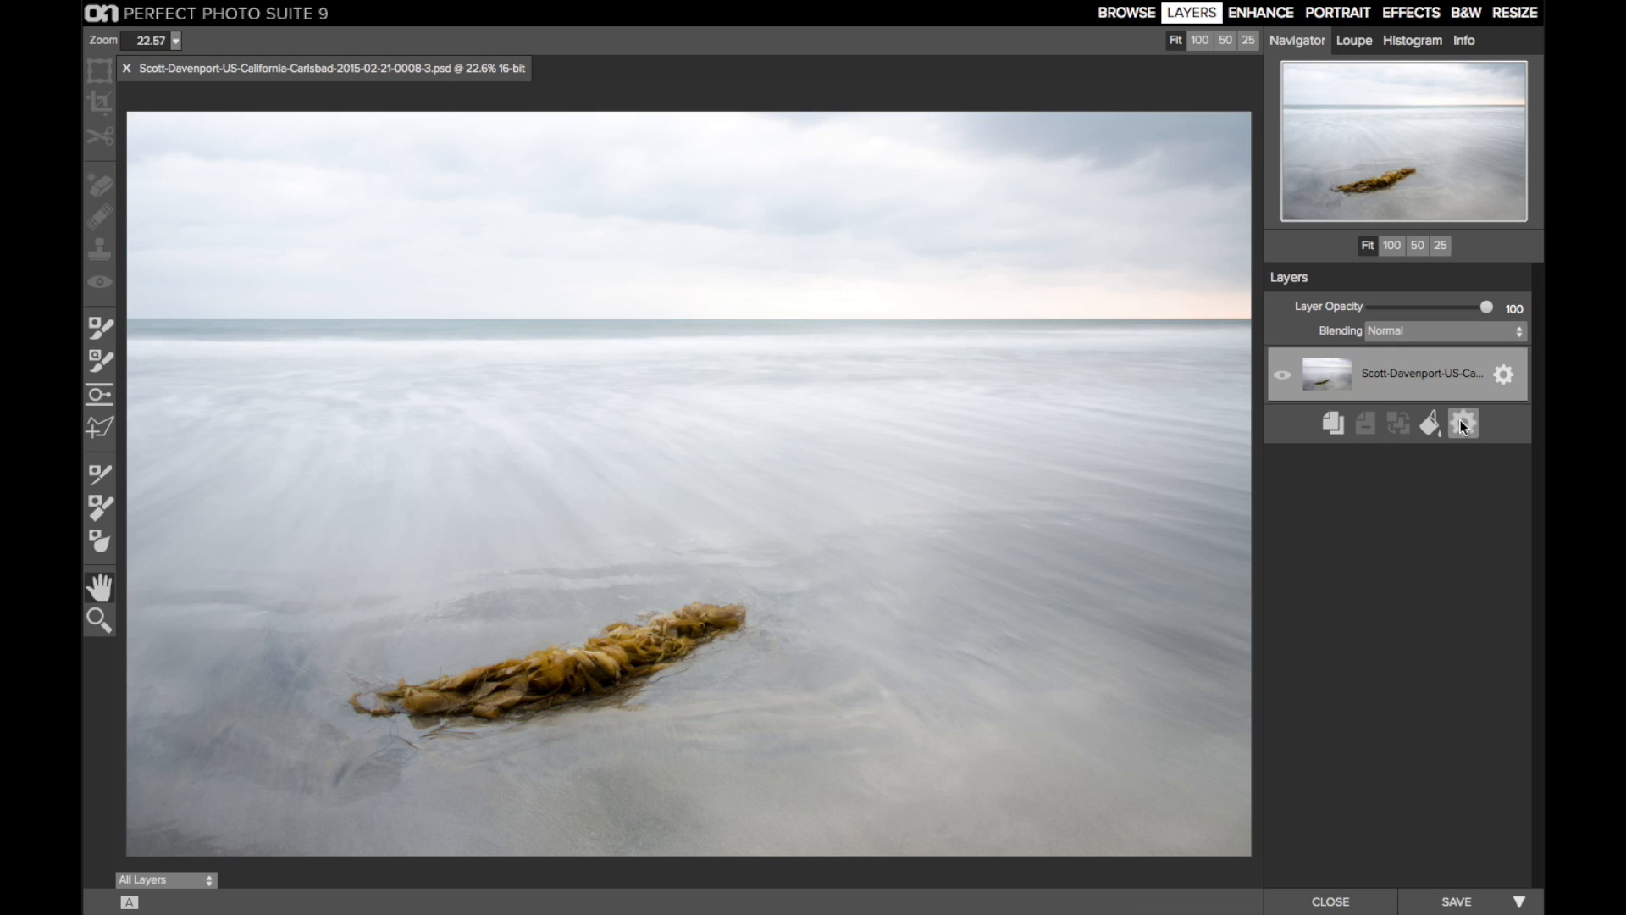
{"action": "left_click", "coordinate": [1410, 17]}
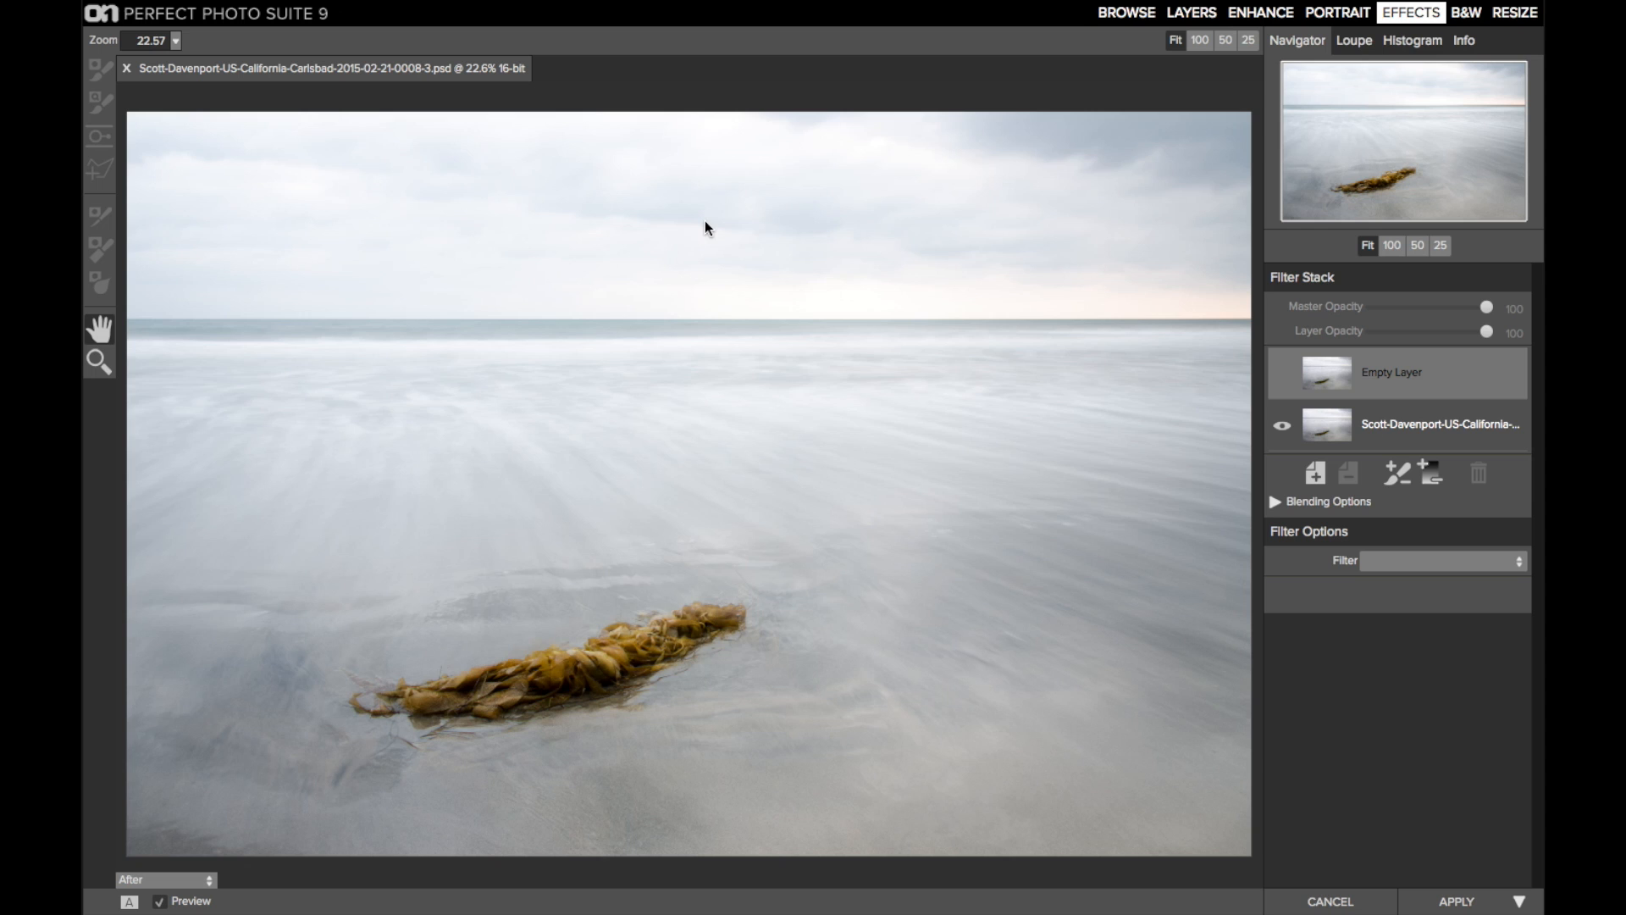
{"action": "key", "text": "super+Left"}
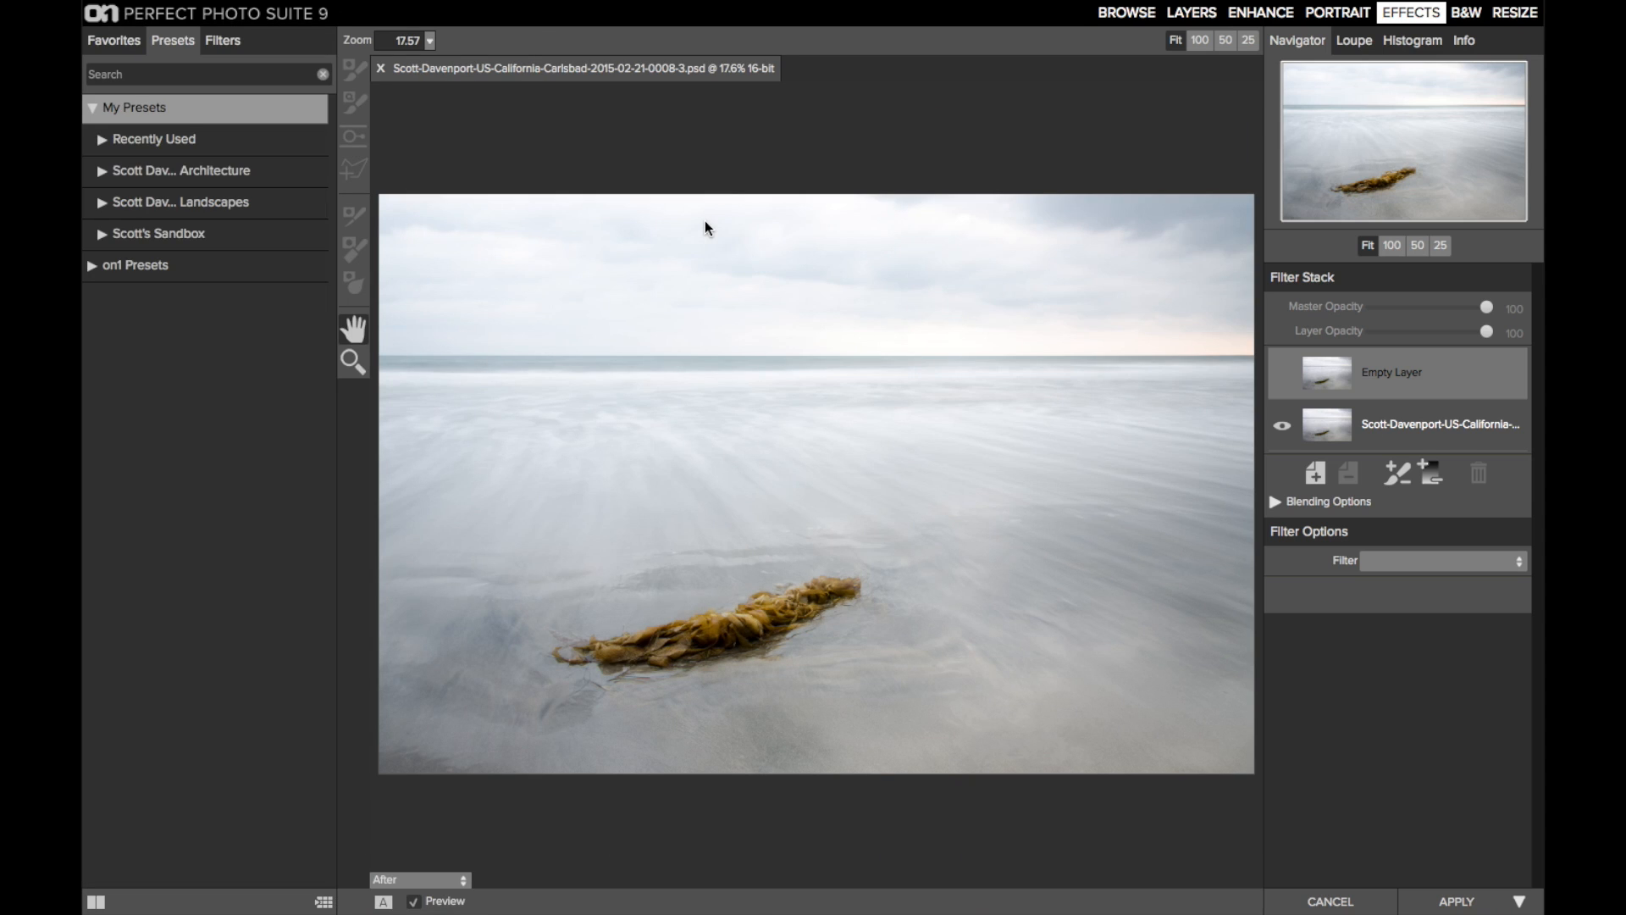
{"action": "left_click", "coordinate": [103, 206]}
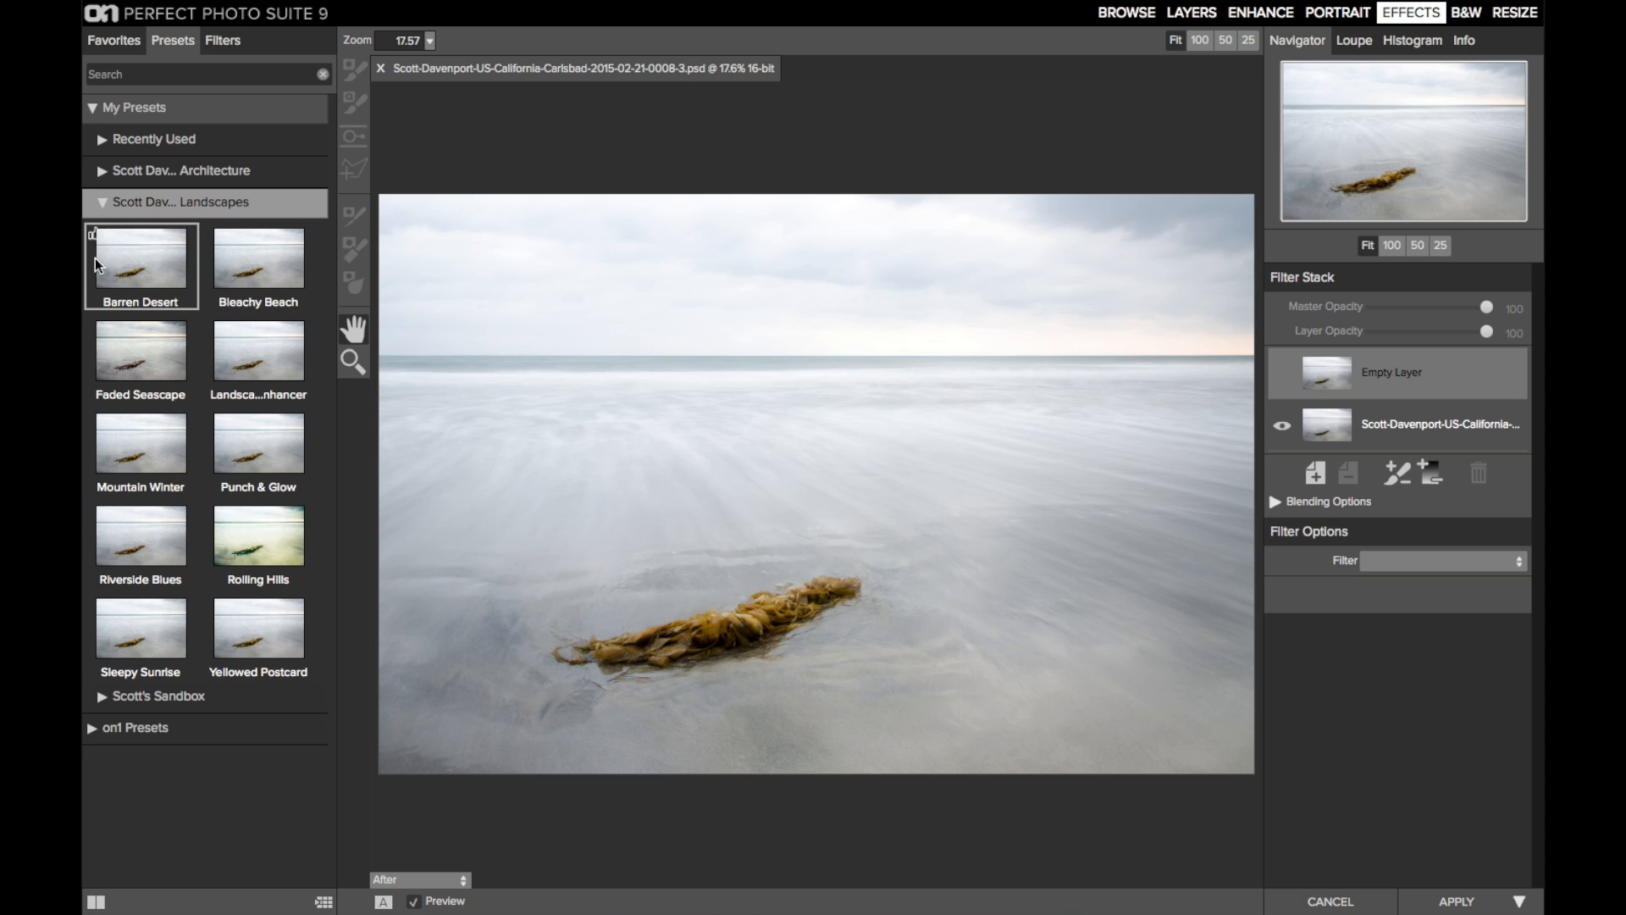
{"action": "left_click", "coordinate": [150, 358]}
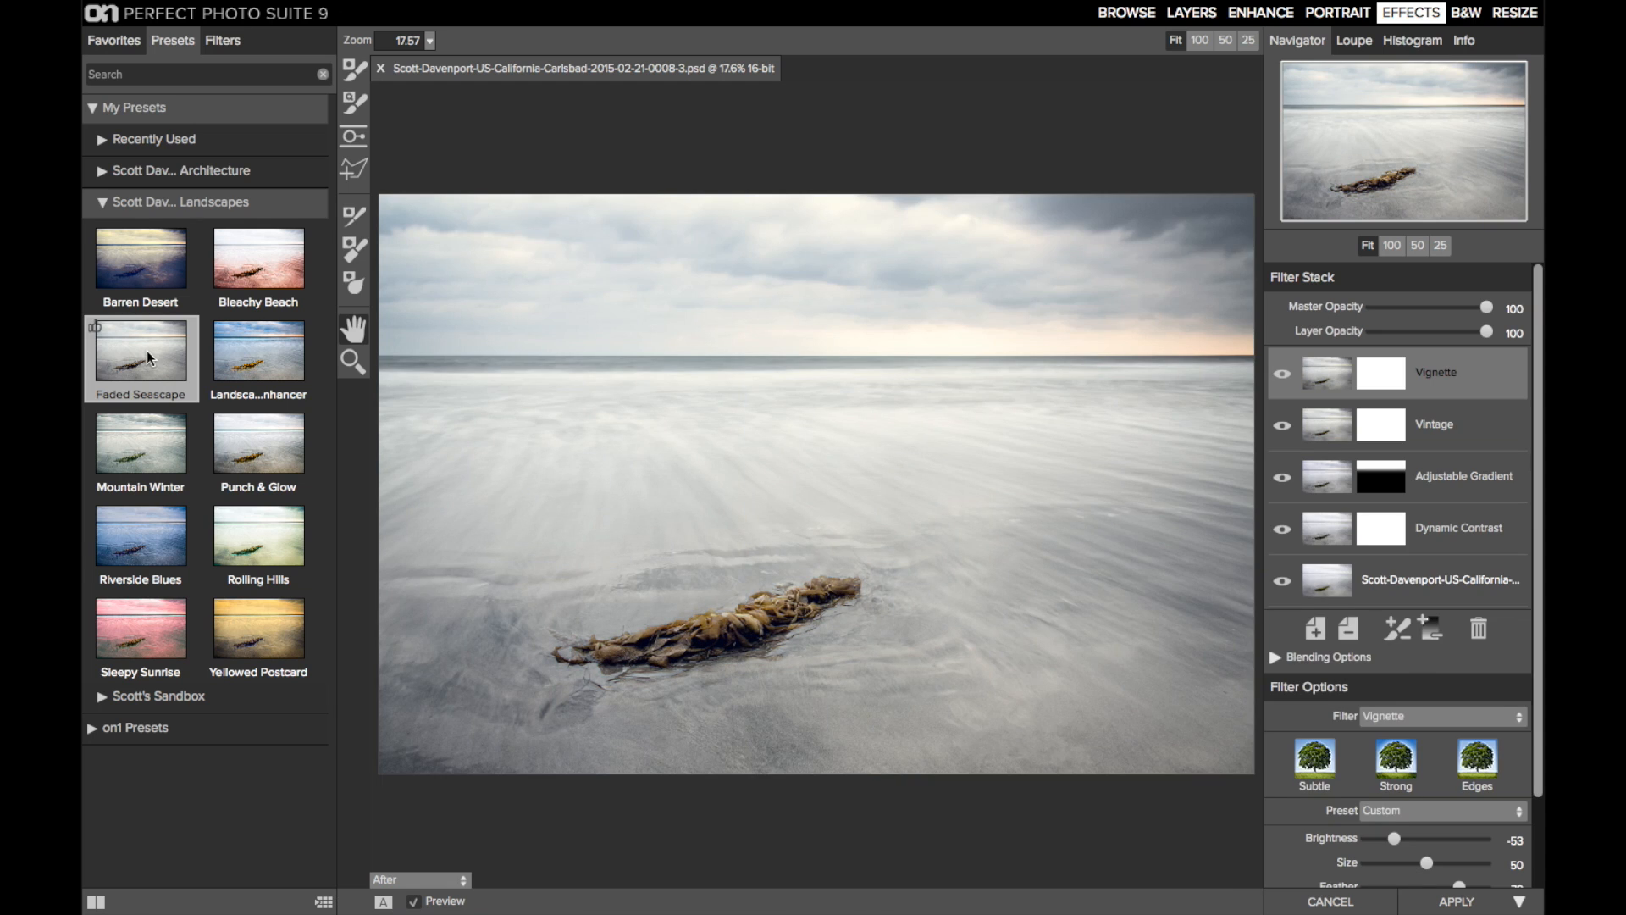
{"action": "key", "text": "super+Left"}
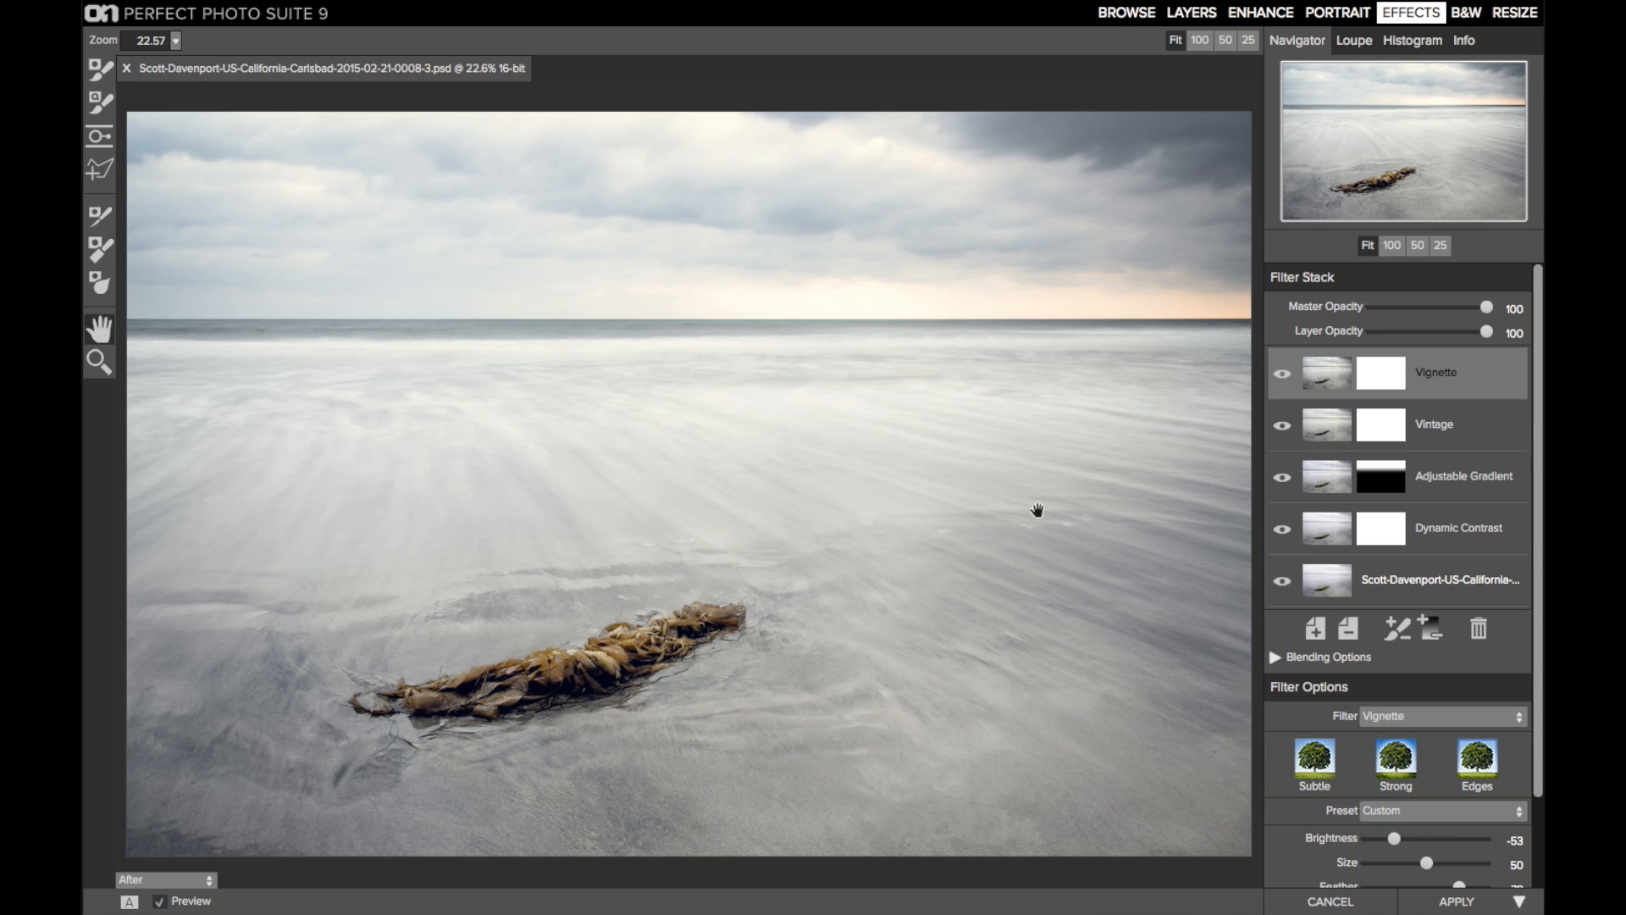
Step: With only Dynamic Contrast visible in the filter stack, mask it off the foreground using a soft gradient tilted along the kelp
{"action": "left_click", "coordinate": [1448, 531]}
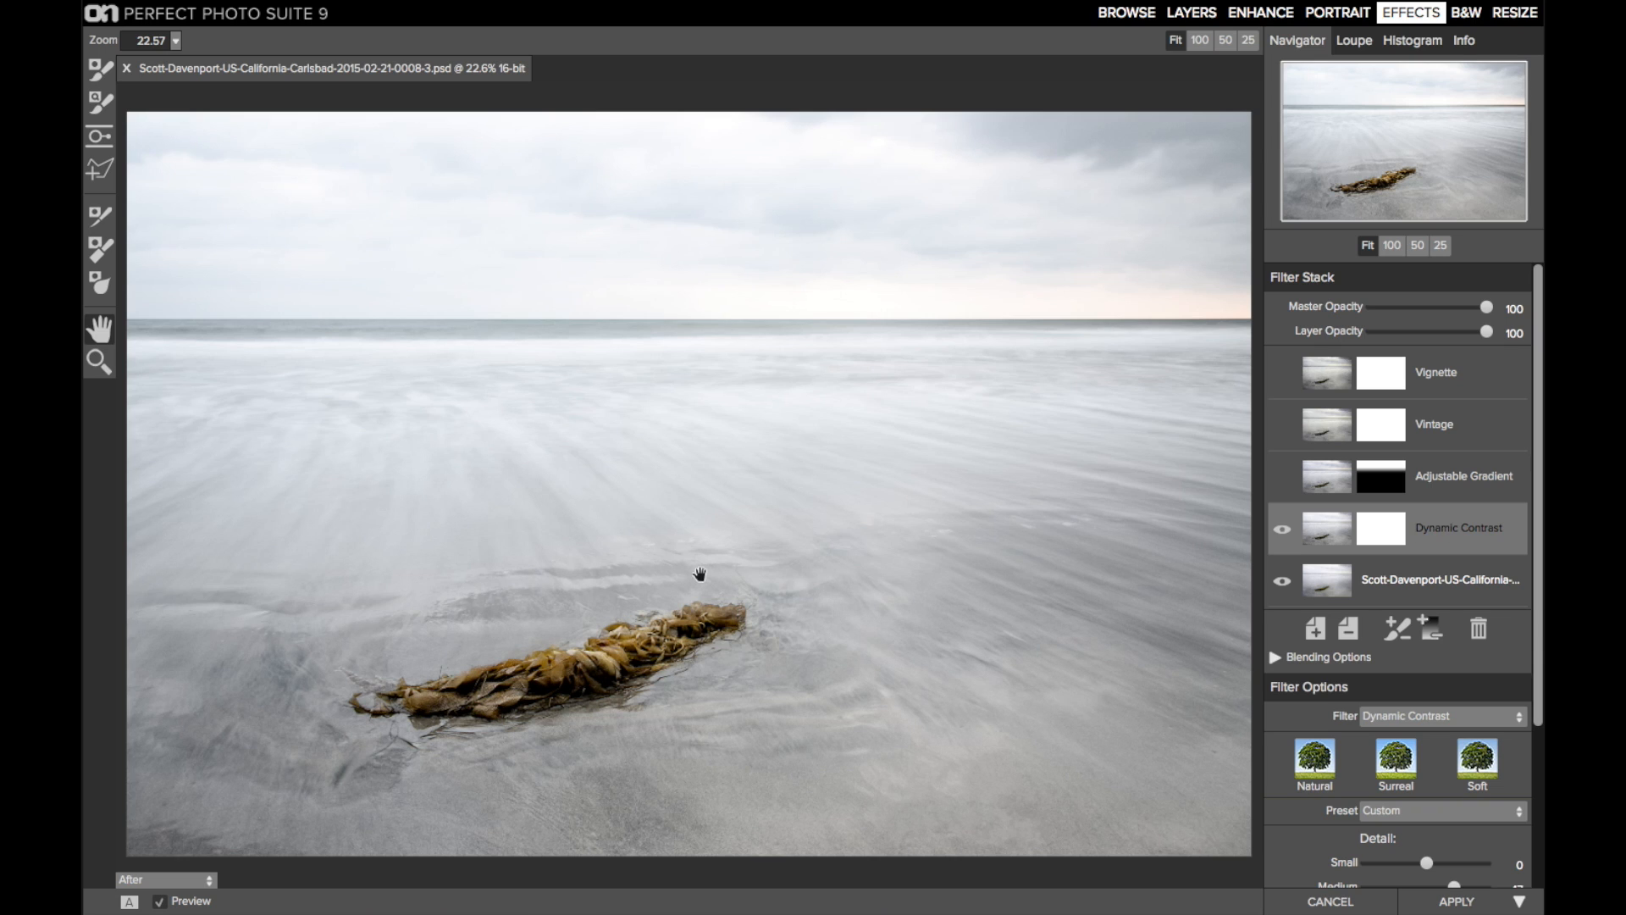
{"action": "left_click", "coordinate": [106, 146]}
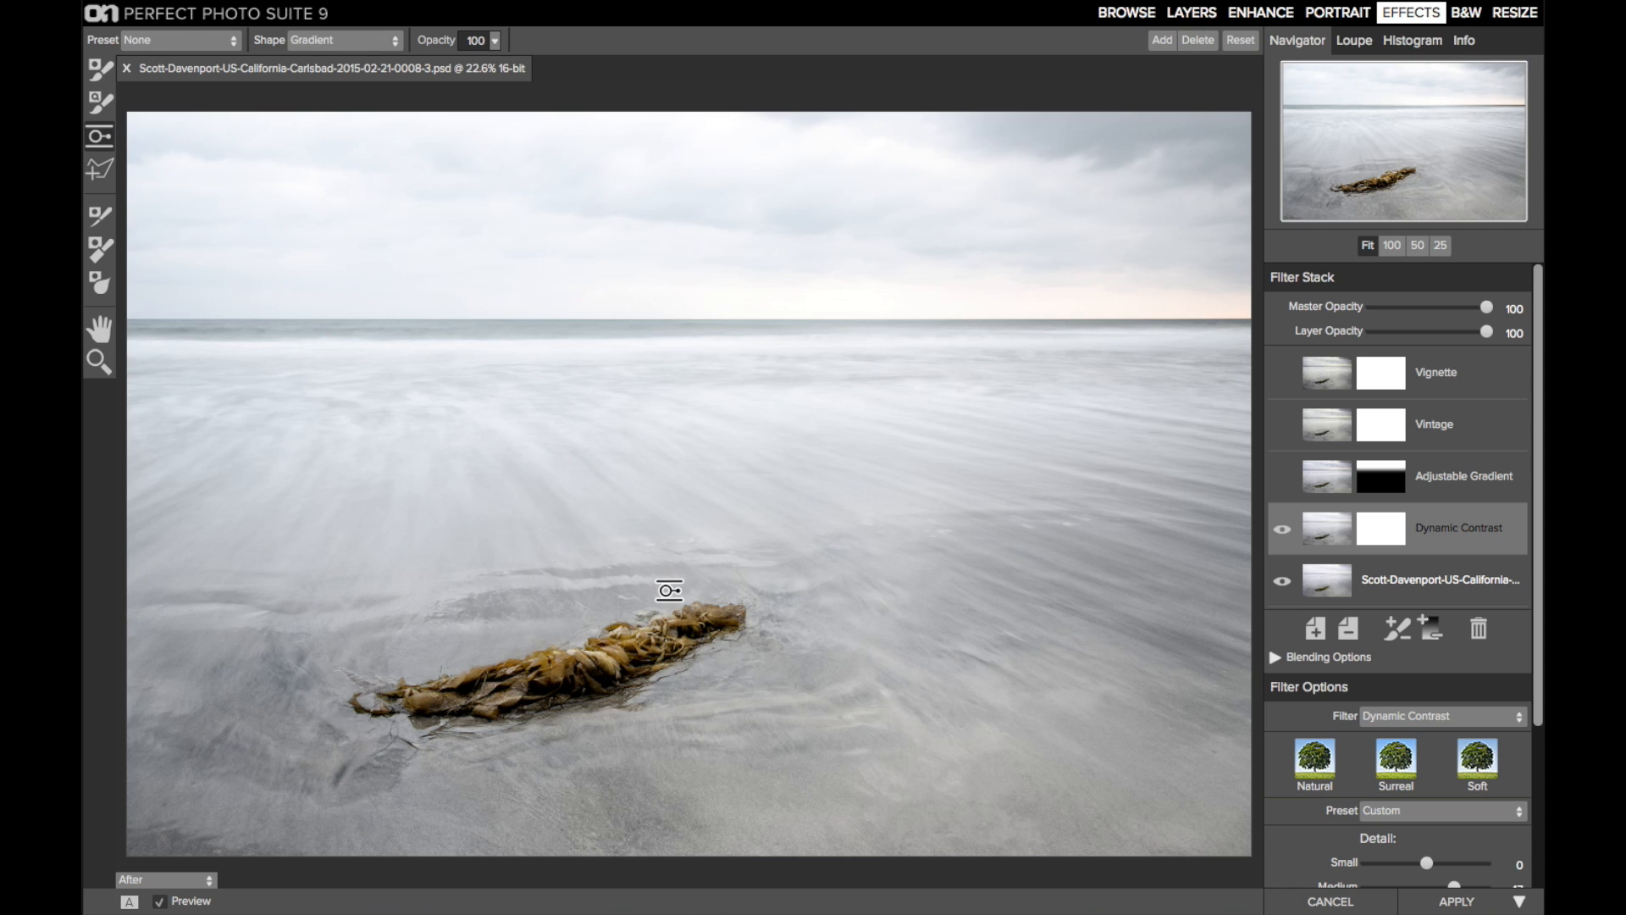
{"action": "left_click", "coordinate": [669, 590]}
{"action": "left_click_drag", "start_coordinate": [736, 591], "coordinate": [582, 604]}
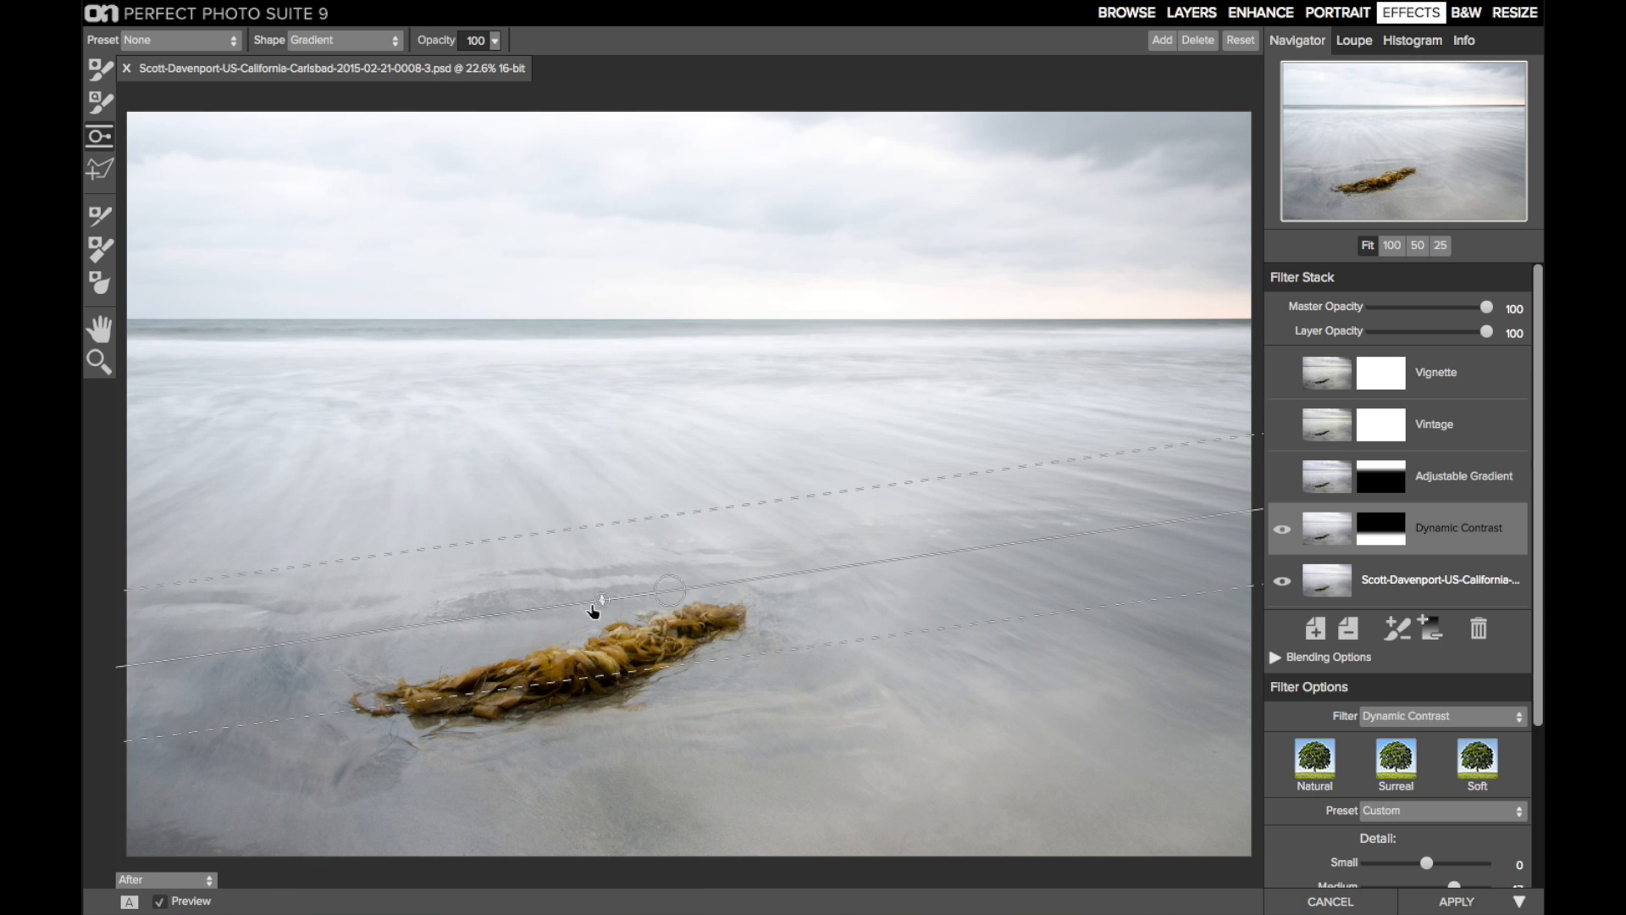
{"action": "left_click_drag", "start_coordinate": [701, 660], "coordinate": [704, 682]}
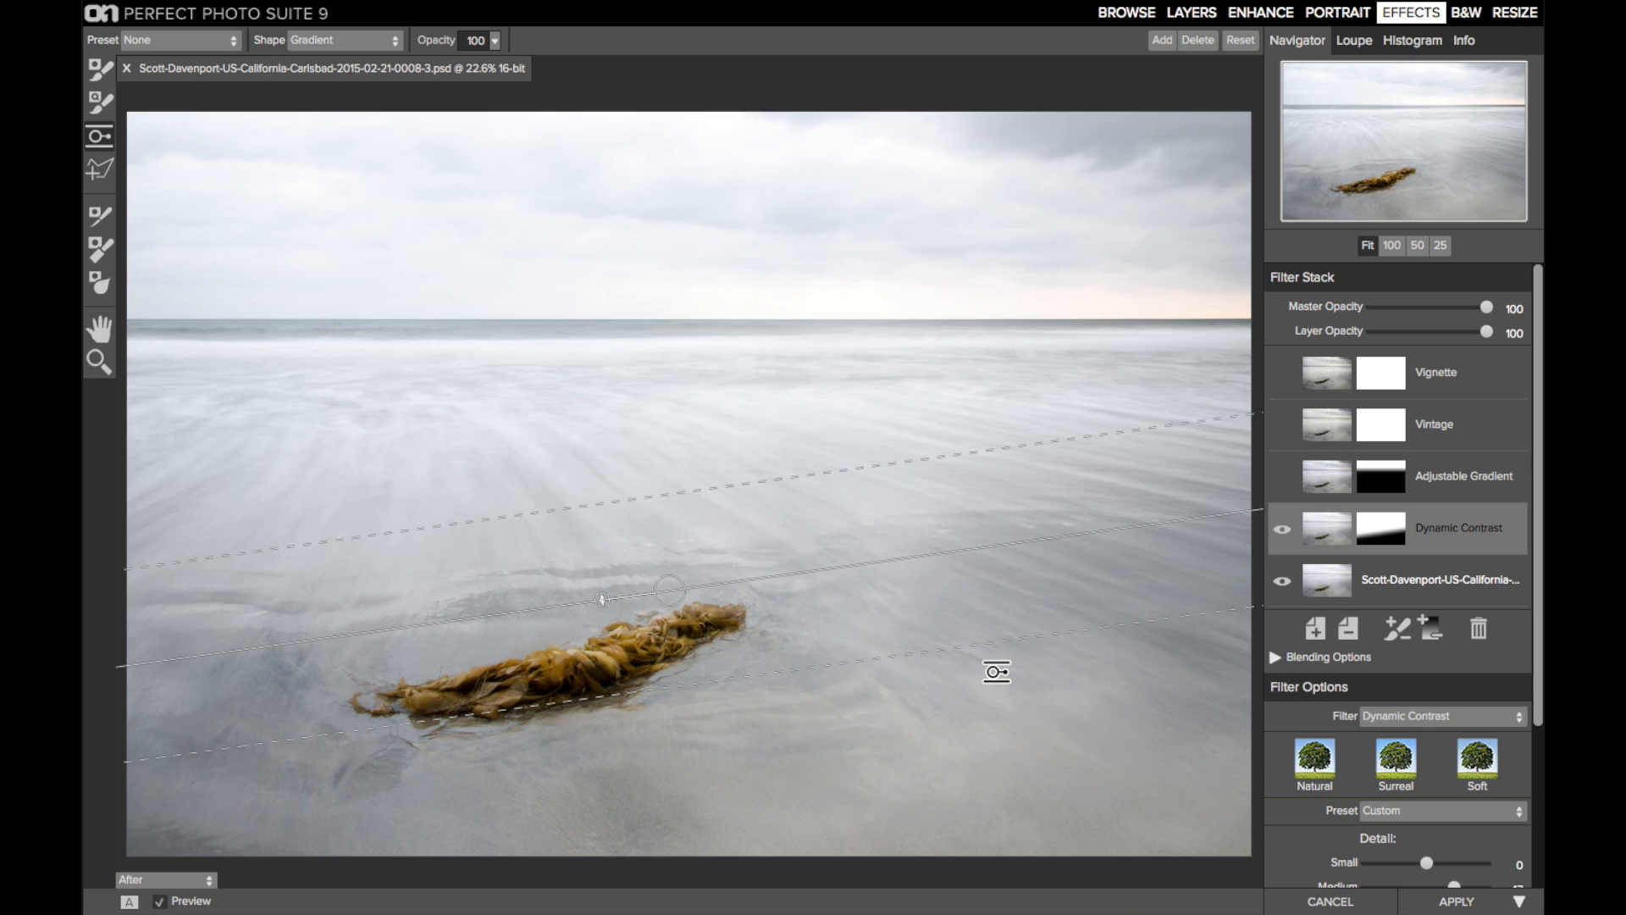
Step: Paint the Dynamic Contrast effect back in over the kelp with the masking brush at size 100, feather 50 and opacity 100
{"action": "left_click", "coordinate": [100, 69]}
{"action": "left_click", "coordinate": [152, 40]}
{"action": "left_click", "coordinate": [145, 58]}
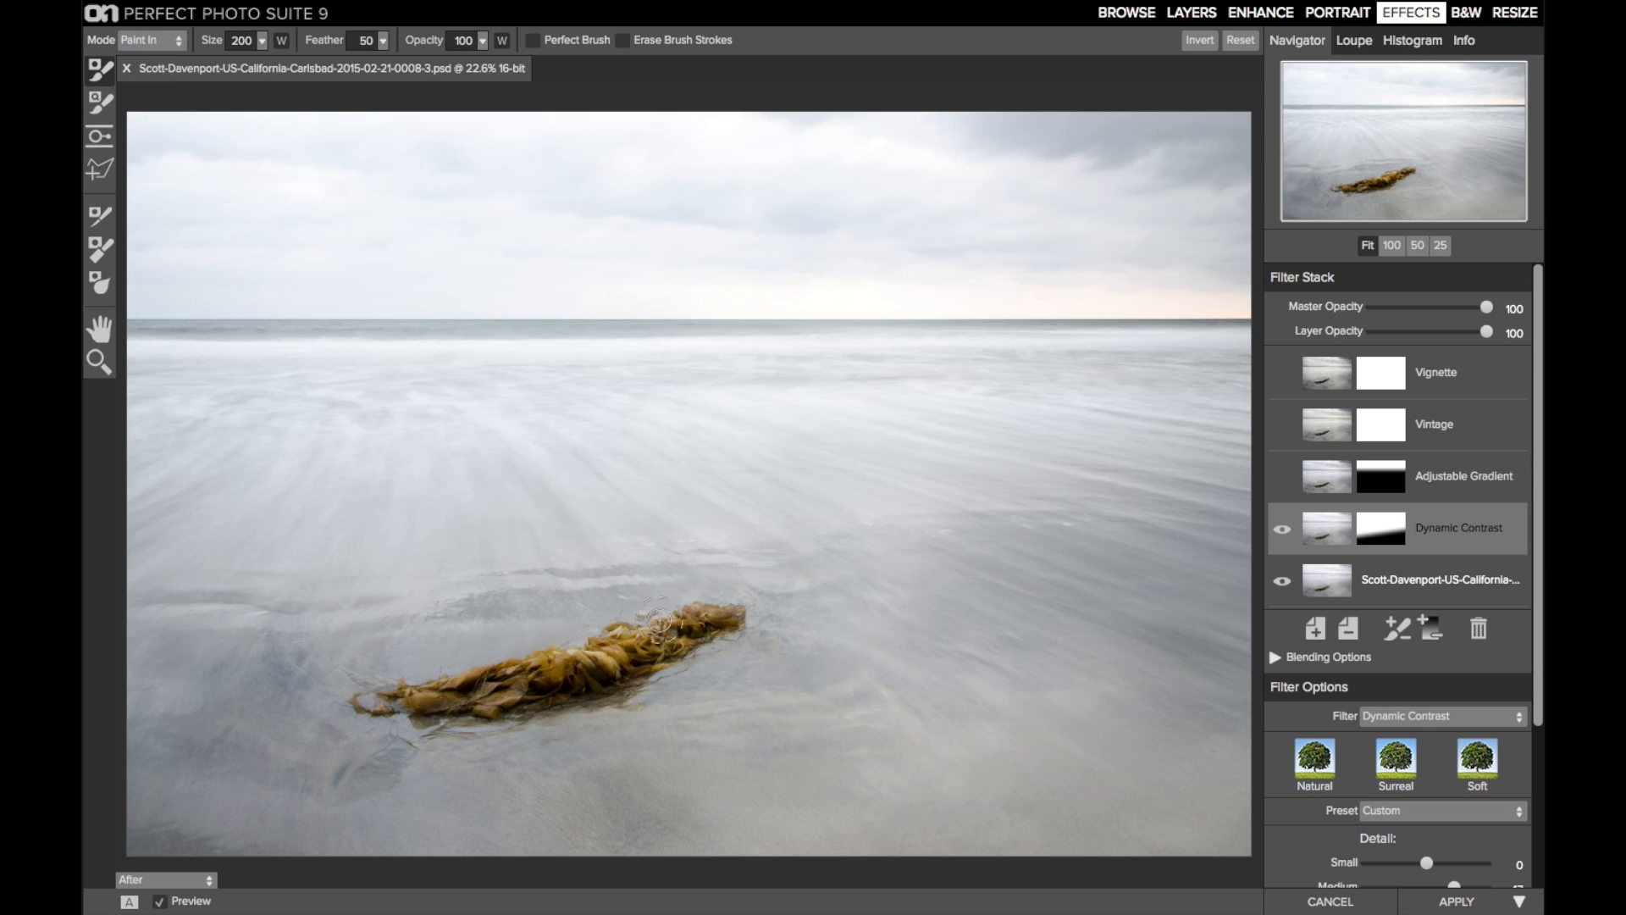
{"action": "key", "text": "bracketleft"}
{"action": "mouse_move", "coordinate": [671, 643]}
{"action": "left_mouse_down"}
{"action": "mouse_move", "coordinate": [722, 622]}
{"action": "mouse_move", "coordinate": [625, 642]}
{"action": "mouse_move", "coordinate": [629, 668]}
{"action": "mouse_move", "coordinate": [598, 653]}
{"action": "mouse_move", "coordinate": [612, 680]}
{"action": "mouse_move", "coordinate": [565, 660]}
{"action": "mouse_move", "coordinate": [544, 668]}
{"action": "mouse_move", "coordinate": [586, 685]}
{"action": "mouse_move", "coordinate": [444, 702]}
{"action": "mouse_move", "coordinate": [562, 679]}
{"action": "mouse_move", "coordinate": [567, 662]}
{"action": "mouse_move", "coordinate": [531, 662]}
{"action": "mouse_move", "coordinate": [428, 696]}
{"action": "left_mouse_up"}
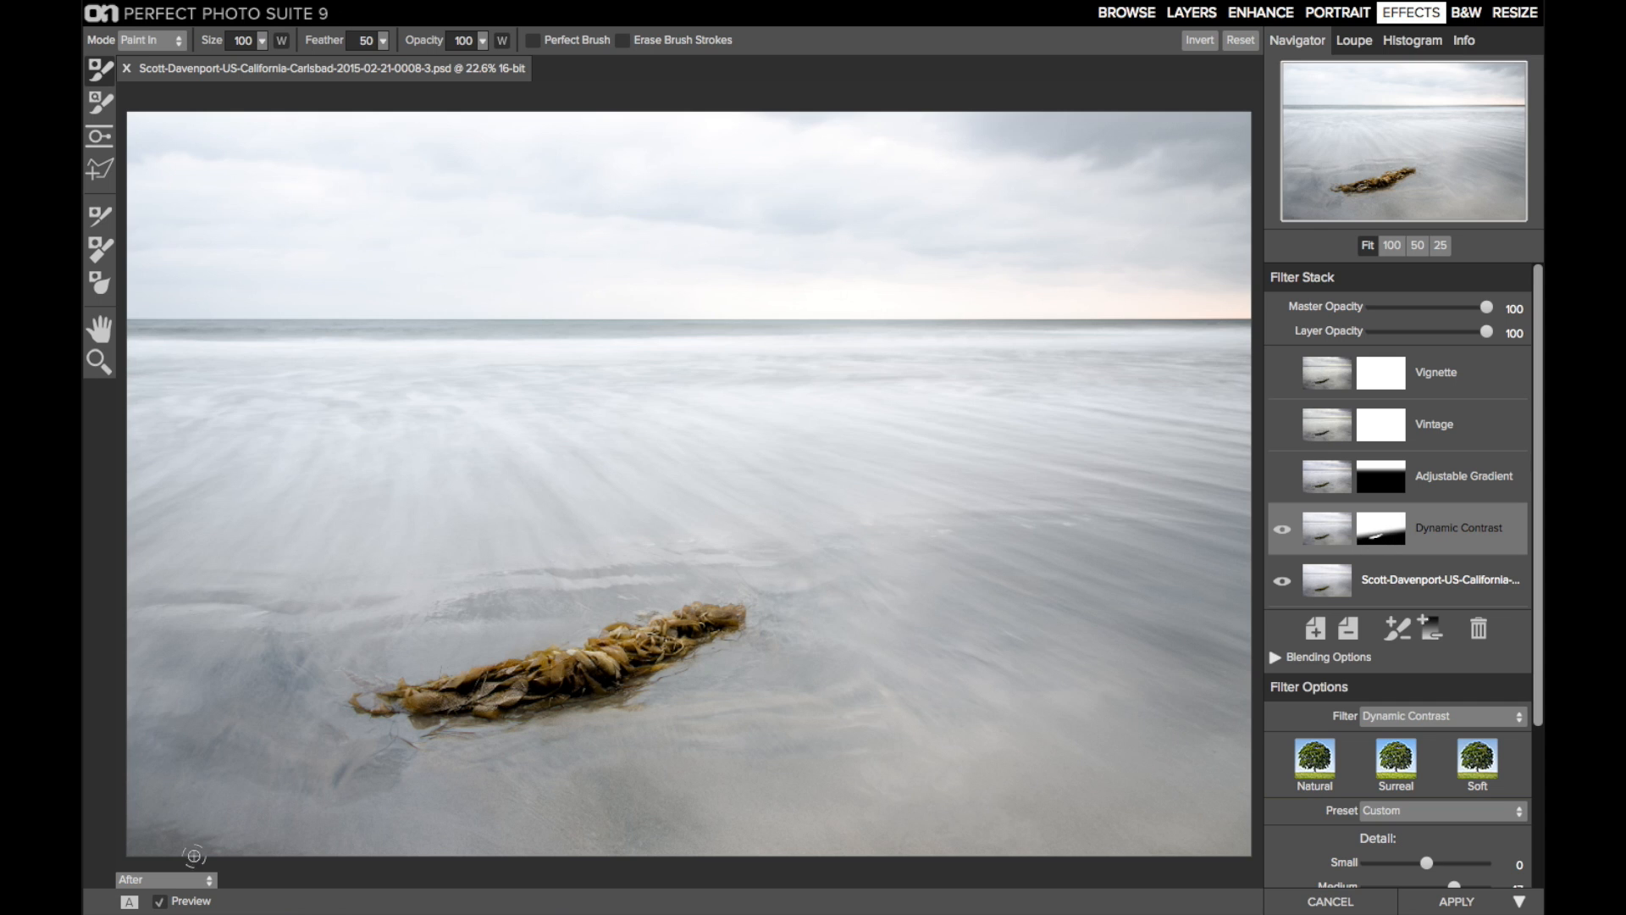
Step: Show the Dynamic Contrast mask as a red overlay and turn on Erase Brush Strokes for the masking brush
{"action": "left_click", "coordinate": [165, 879]}
{"action": "left_click", "coordinate": [174, 833]}
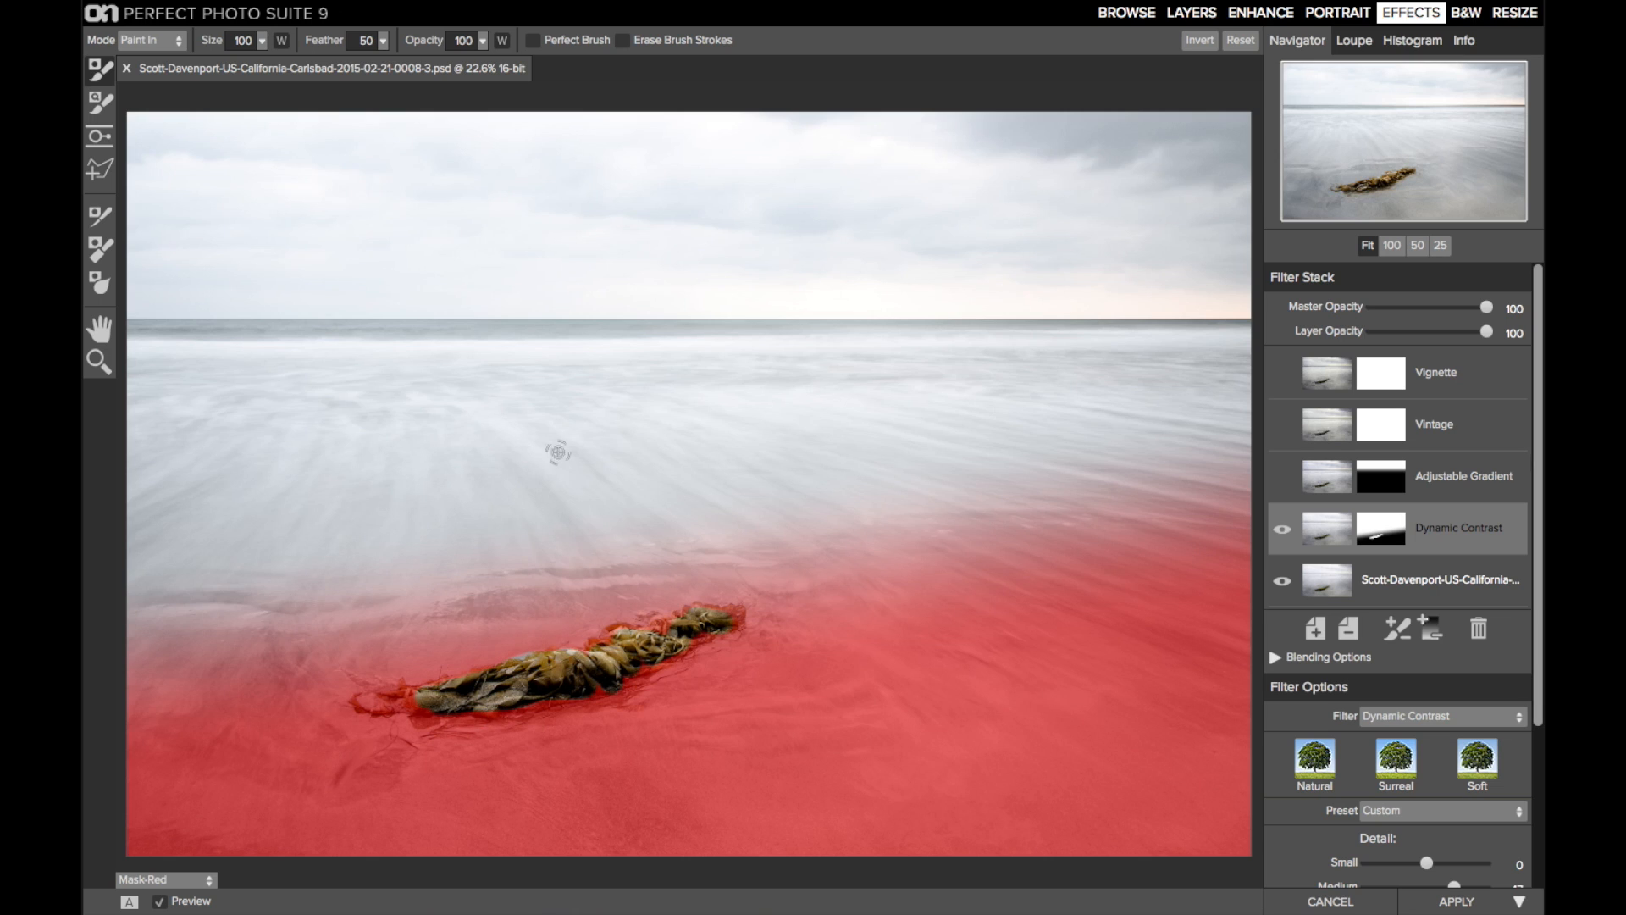
{"action": "left_click", "coordinate": [624, 41]}
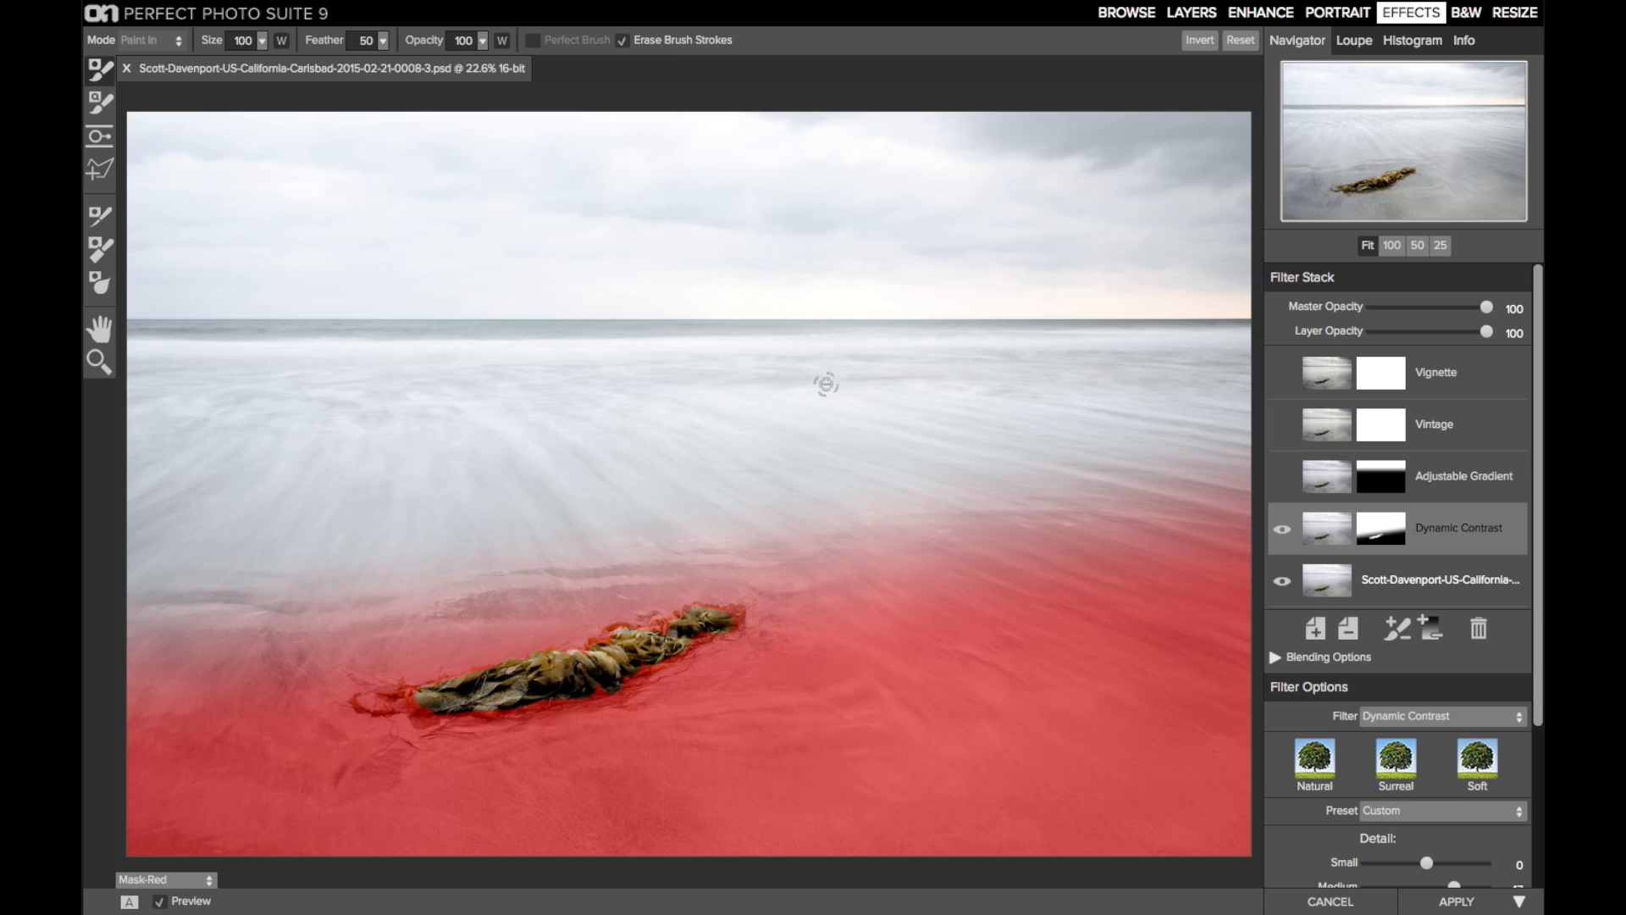
Step: Try painting Dynamic Contrast back over the wet sand beside the kelp with brush size 250 and Erase Brush Strokes off, and undo the stroke
{"action": "key", "text": "bracketright"}
{"action": "key", "text": "bracketright"}
{"action": "key", "text": "bracketright"}
{"action": "left_click", "coordinate": [625, 40]}
{"action": "mouse_move", "coordinate": [913, 480]}
{"action": "left_mouse_down"}
{"action": "mouse_move", "coordinate": [1049, 564]}
{"action": "mouse_move", "coordinate": [1082, 733]}
{"action": "mouse_move", "coordinate": [974, 568]}
{"action": "mouse_move", "coordinate": [932, 724]}
{"action": "left_mouse_up"}
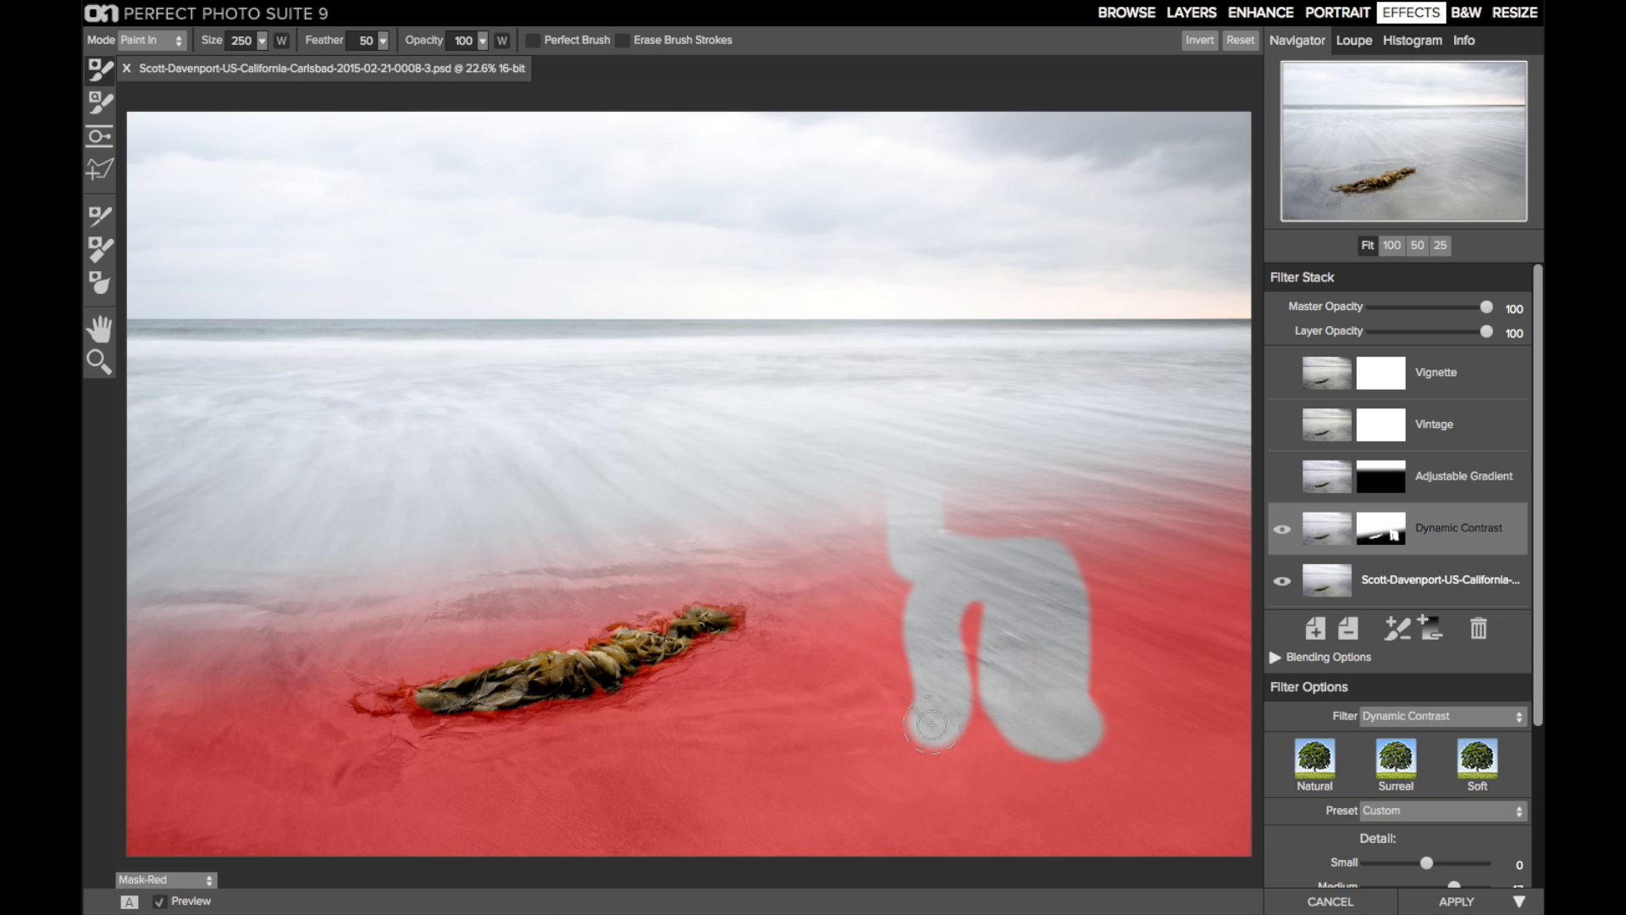
{"action": "key", "text": "ctrl+z"}
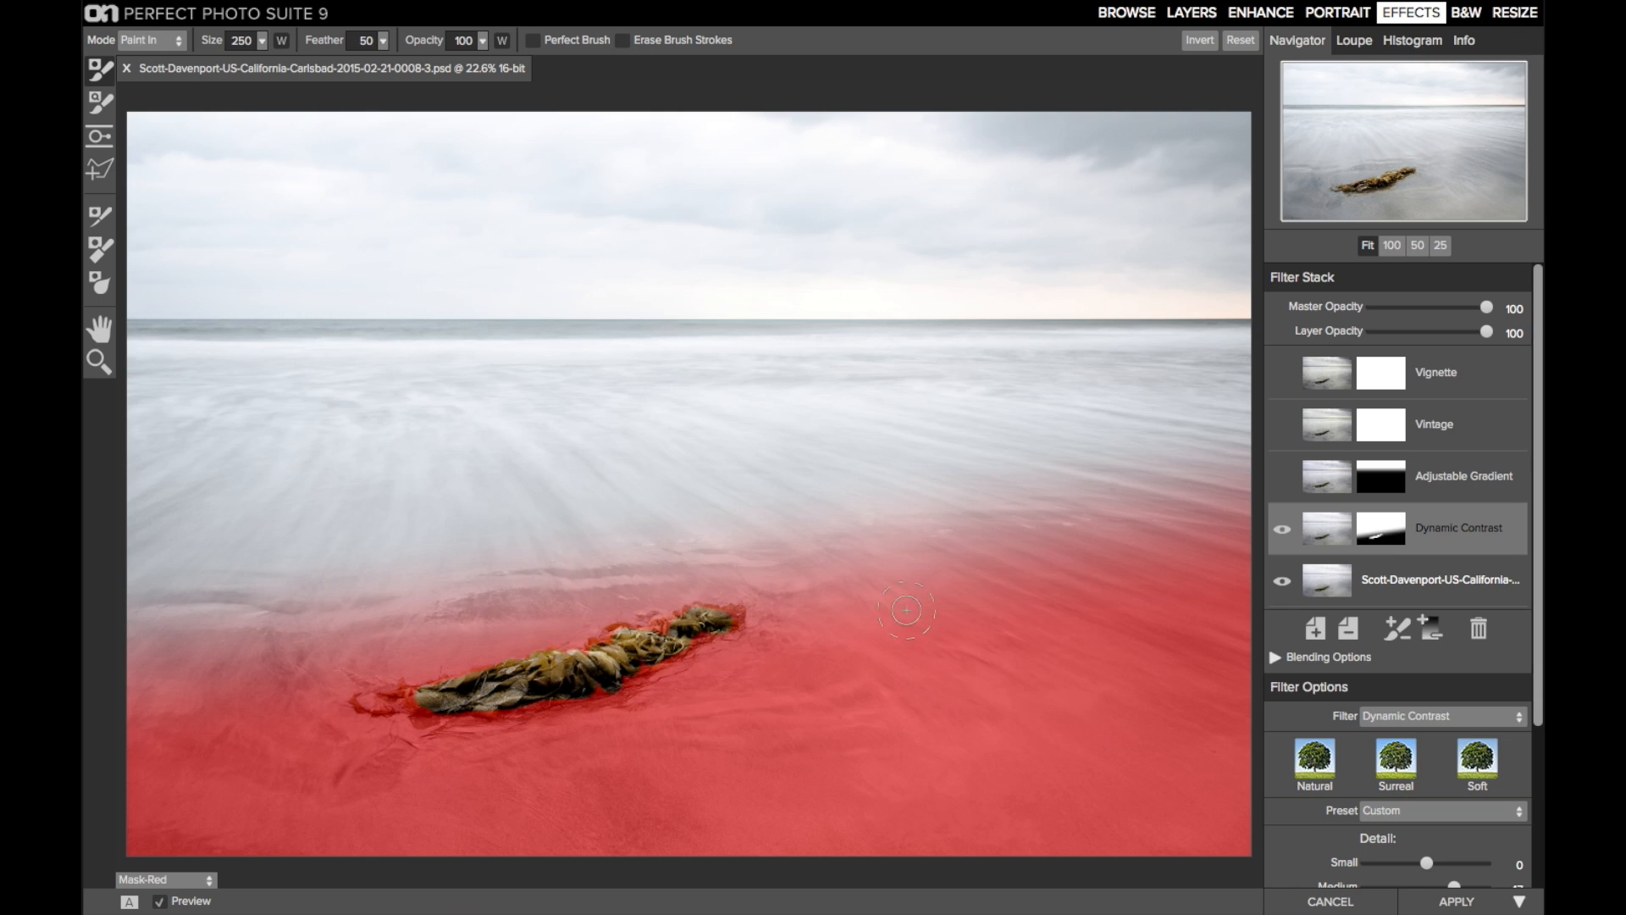
Step: Leave Erase Brush Strokes turned off for the masking brush and hide the red mask overlay
{"action": "left_click", "coordinate": [624, 40]}
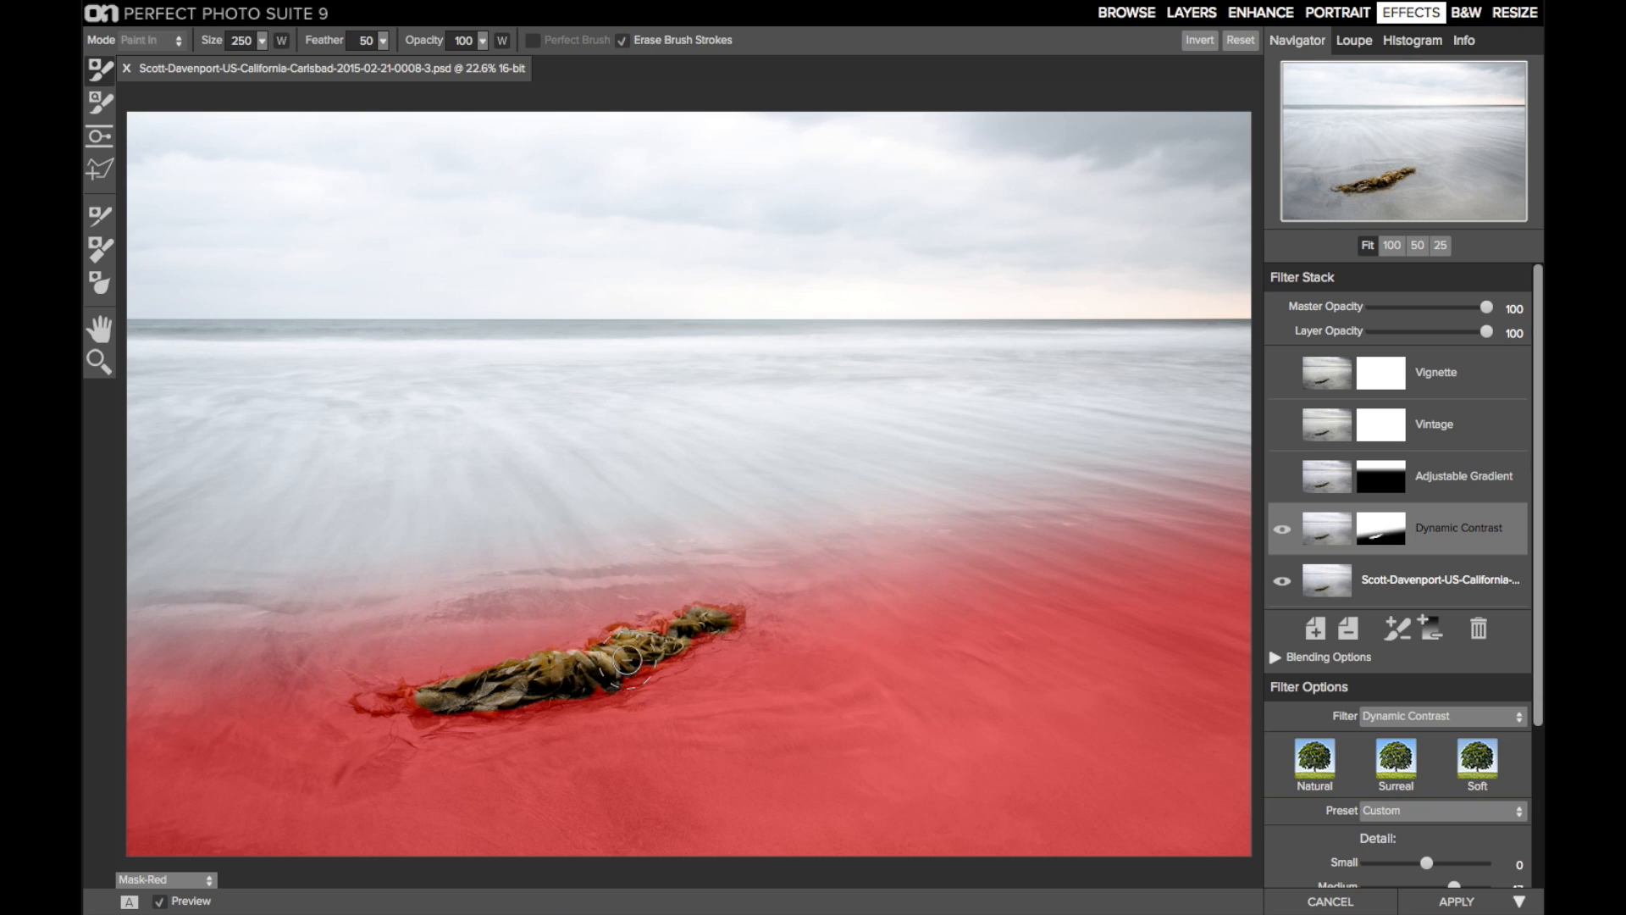
{"action": "left_click", "coordinate": [624, 41]}
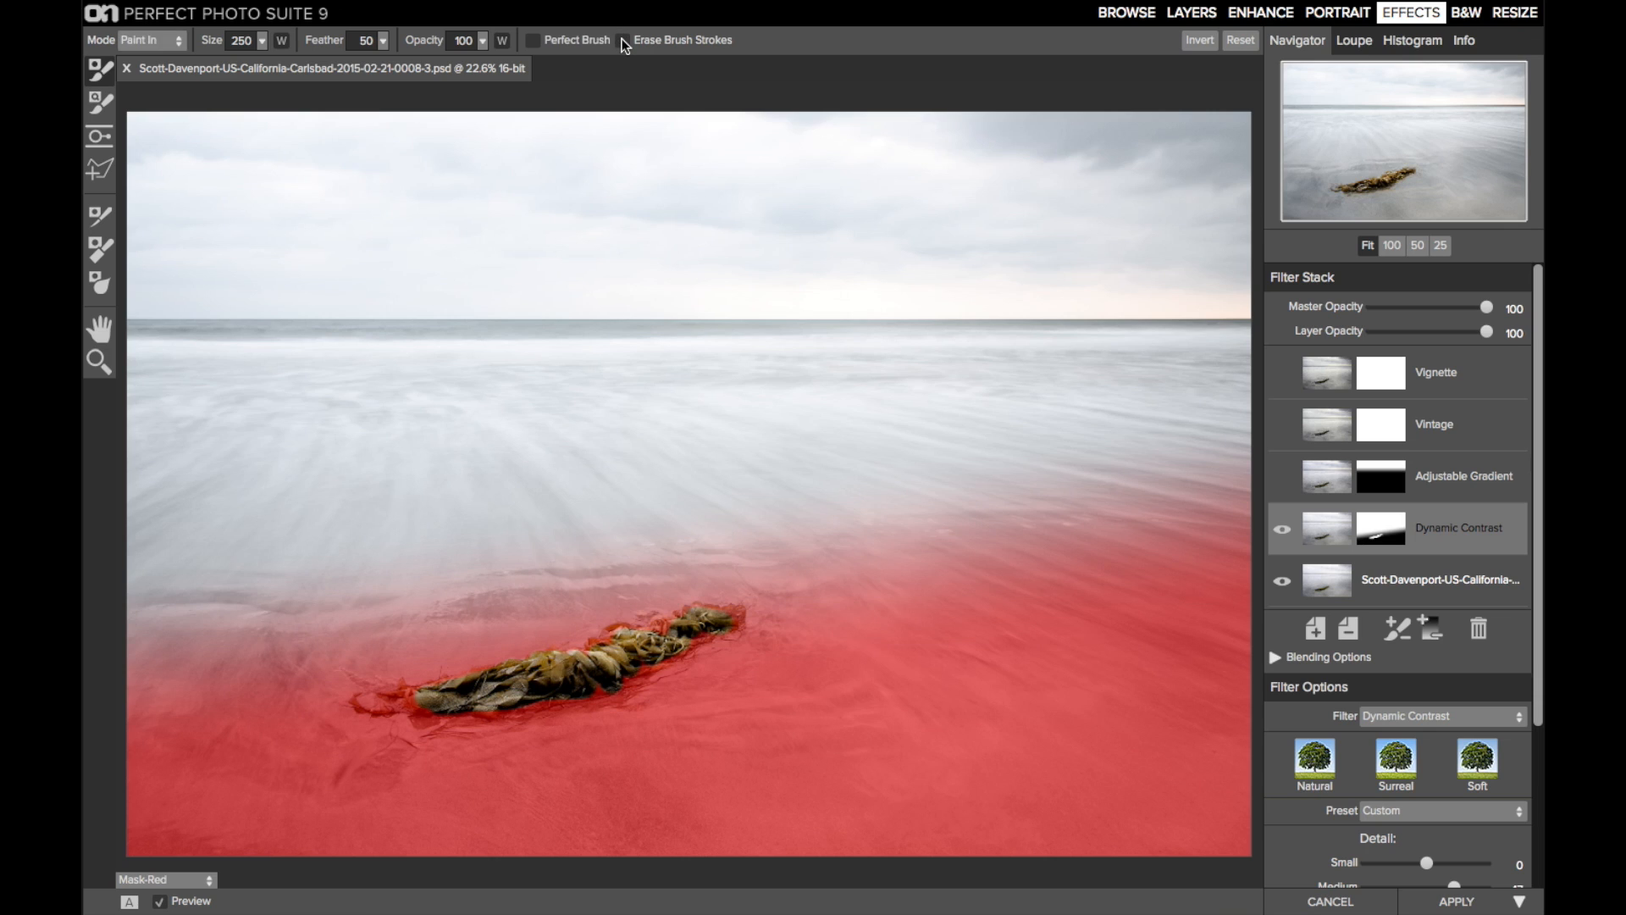
{"action": "key", "text": "o"}
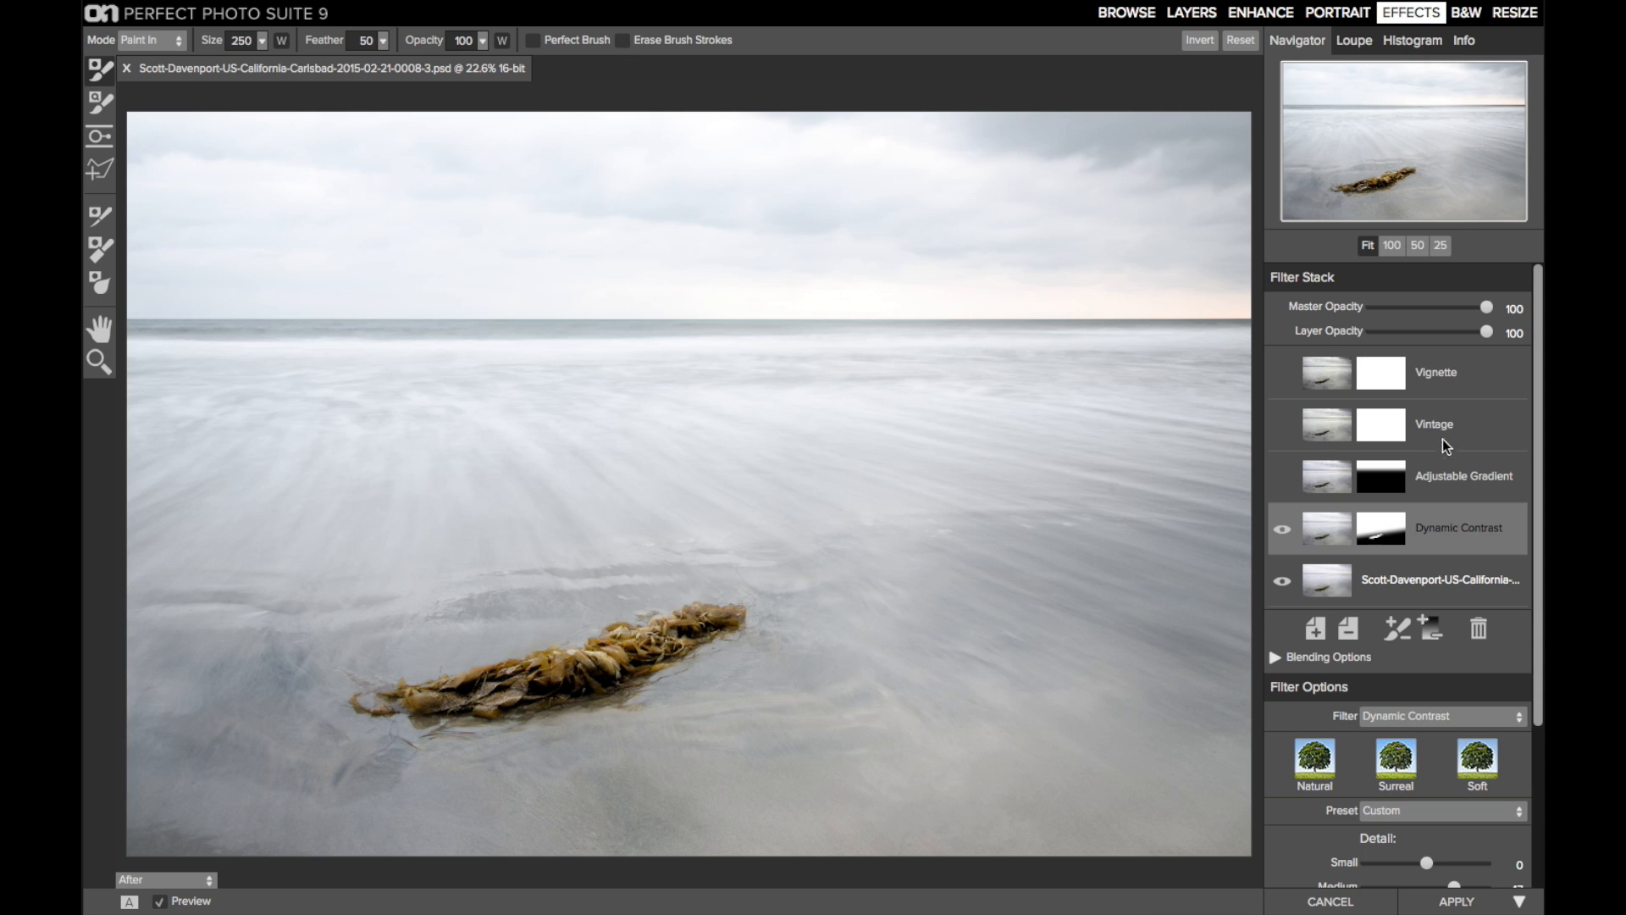
Step: Turn on the Adjustable Gradient filter, move its gradient mask to just below the horizon and widen the transition
{"action": "left_click", "coordinate": [1448, 480]}
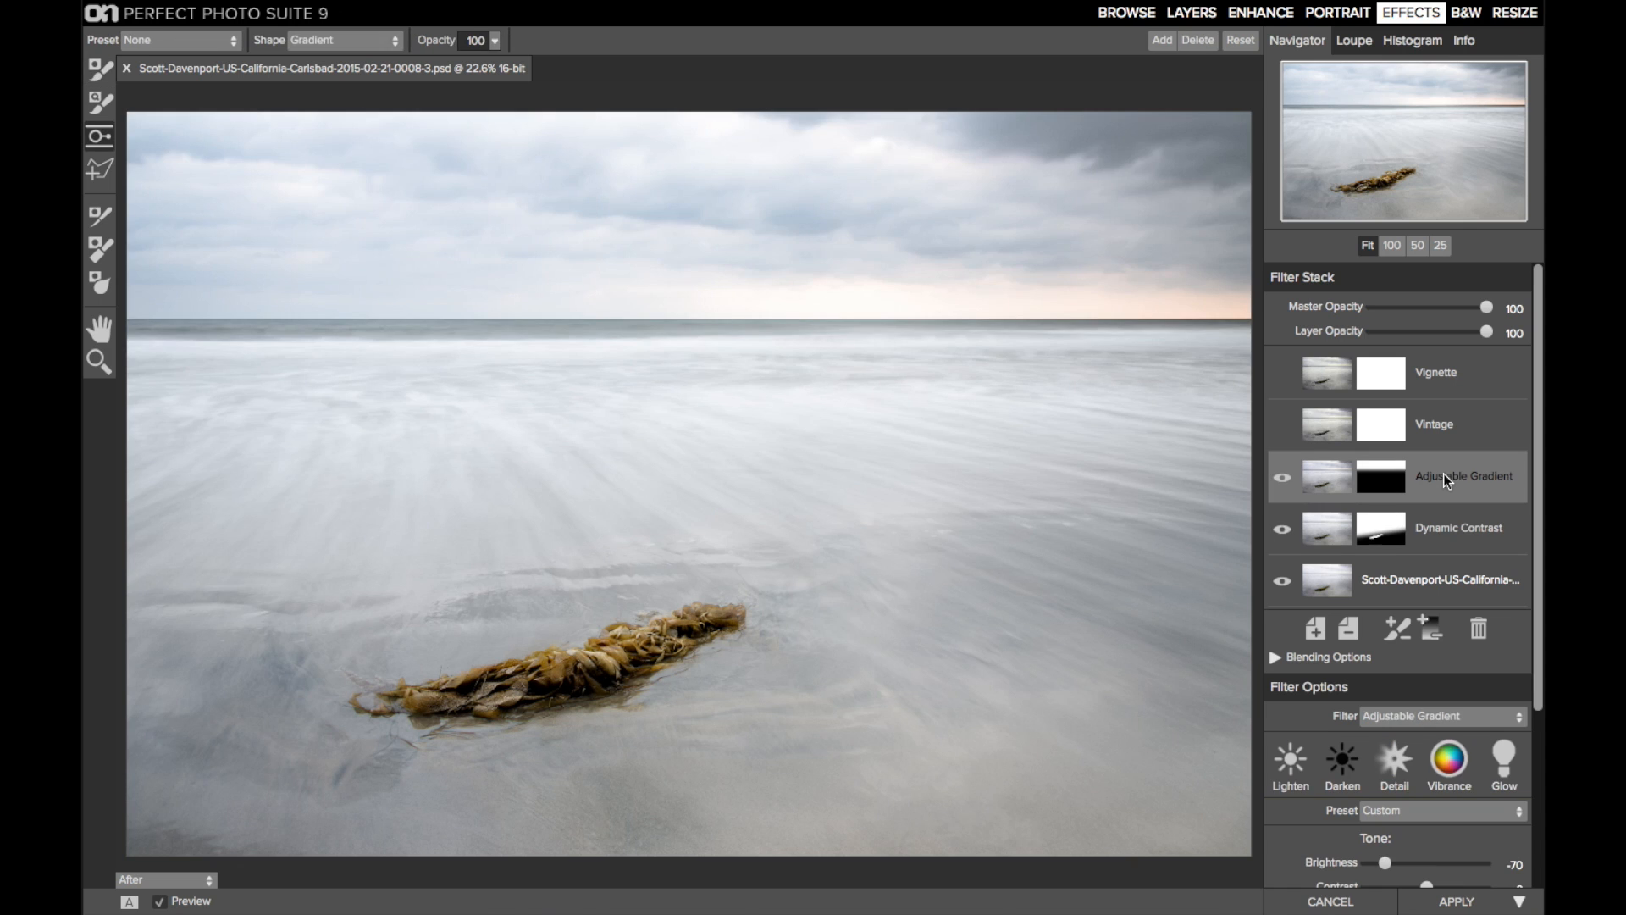
{"action": "left_click_drag", "start_coordinate": [696, 335], "coordinate": [698, 365]}
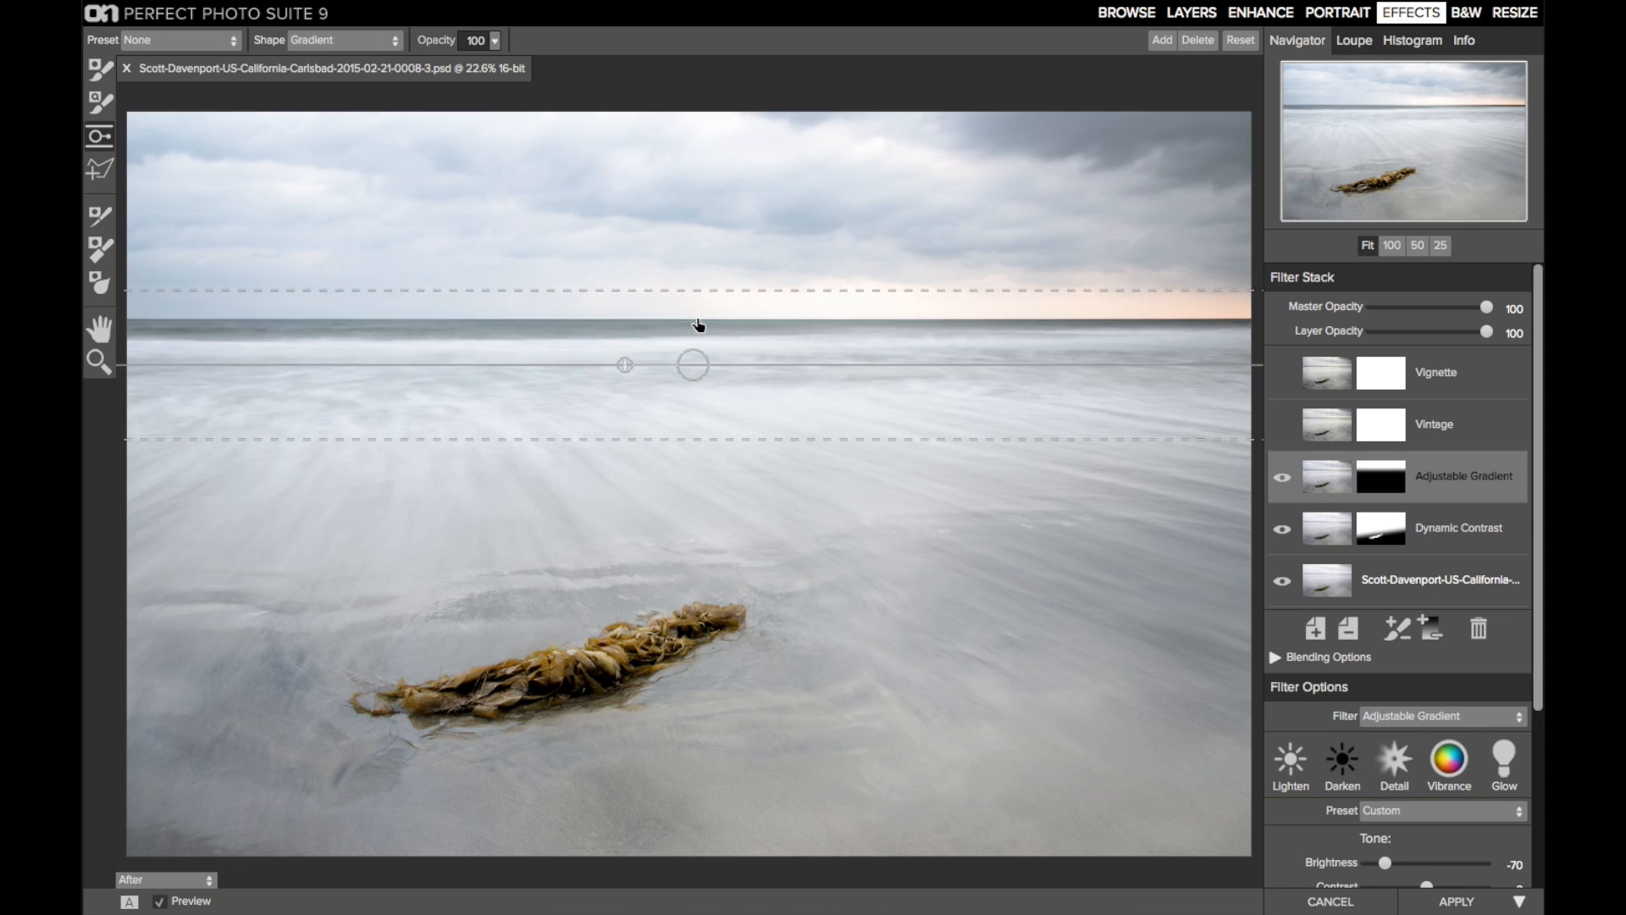
{"action": "left_click_drag", "start_coordinate": [698, 289], "coordinate": [698, 257]}
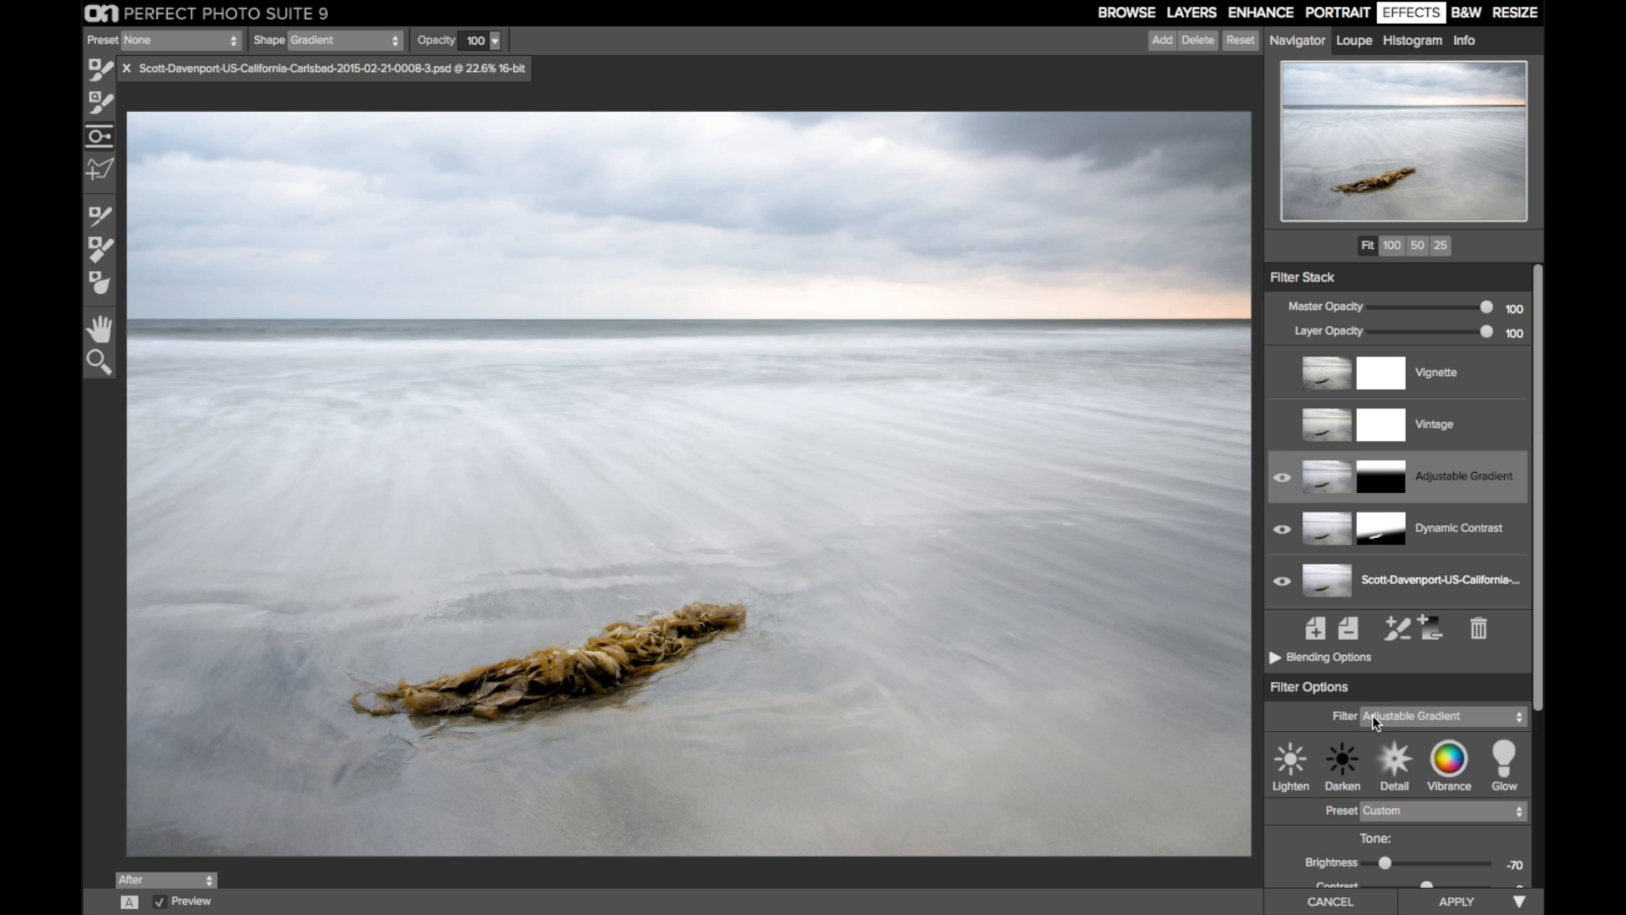
{"action": "scroll", "coordinate": [1373, 762], "scroll_direction": "down", "scroll_amount": 5}
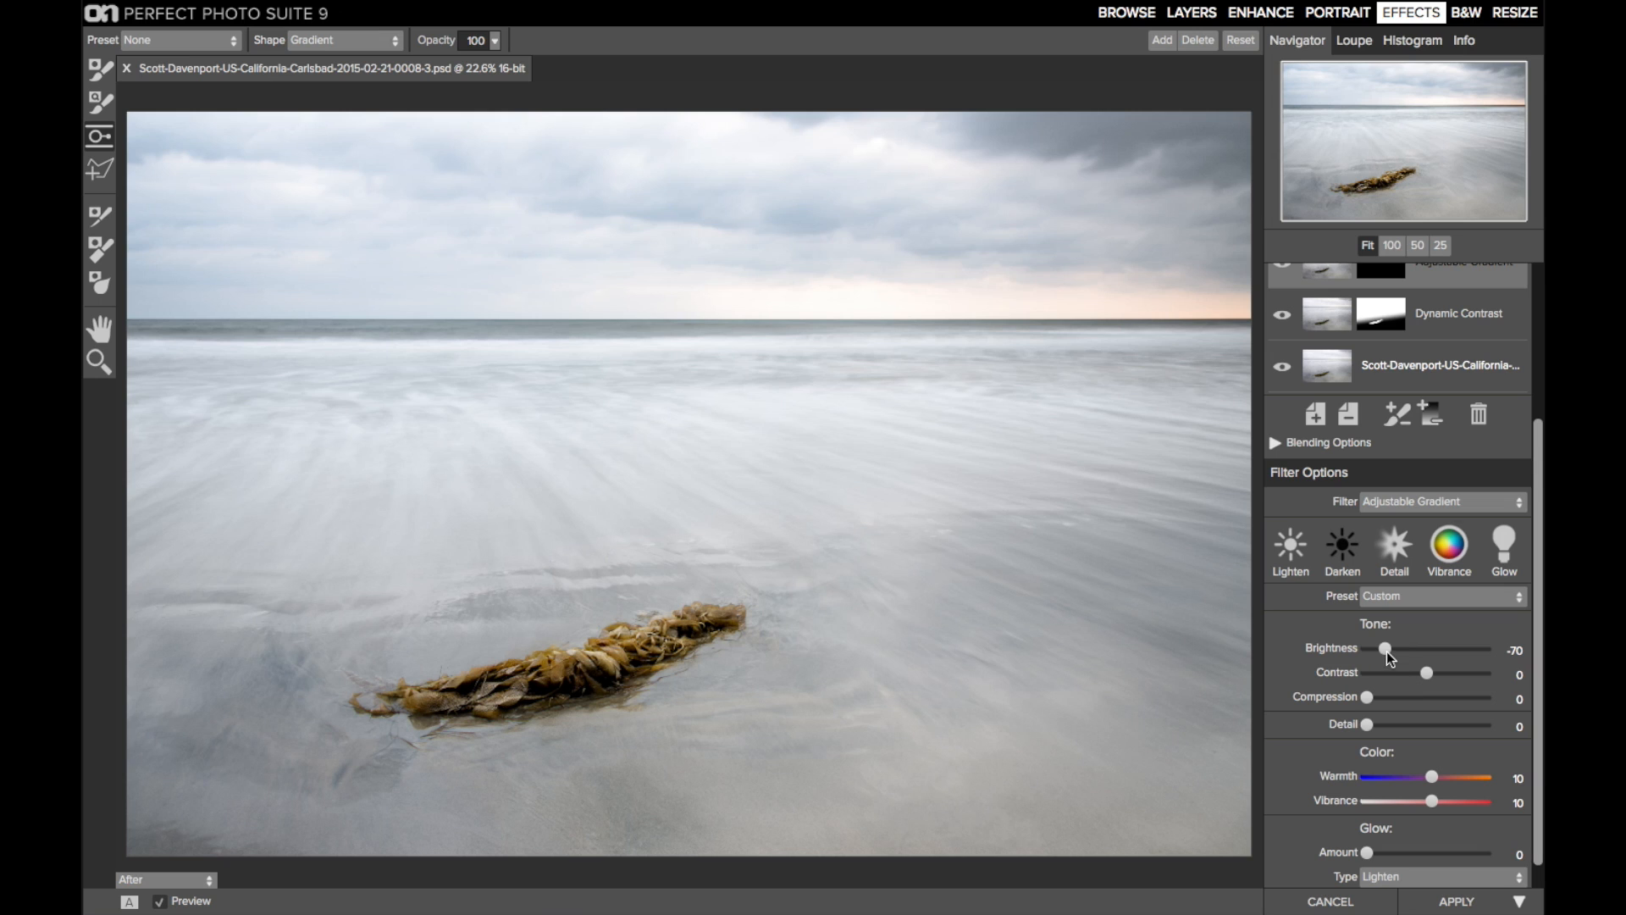
{"action": "scroll", "coordinate": [1389, 656], "scroll_direction": "down", "scroll_amount": 1}
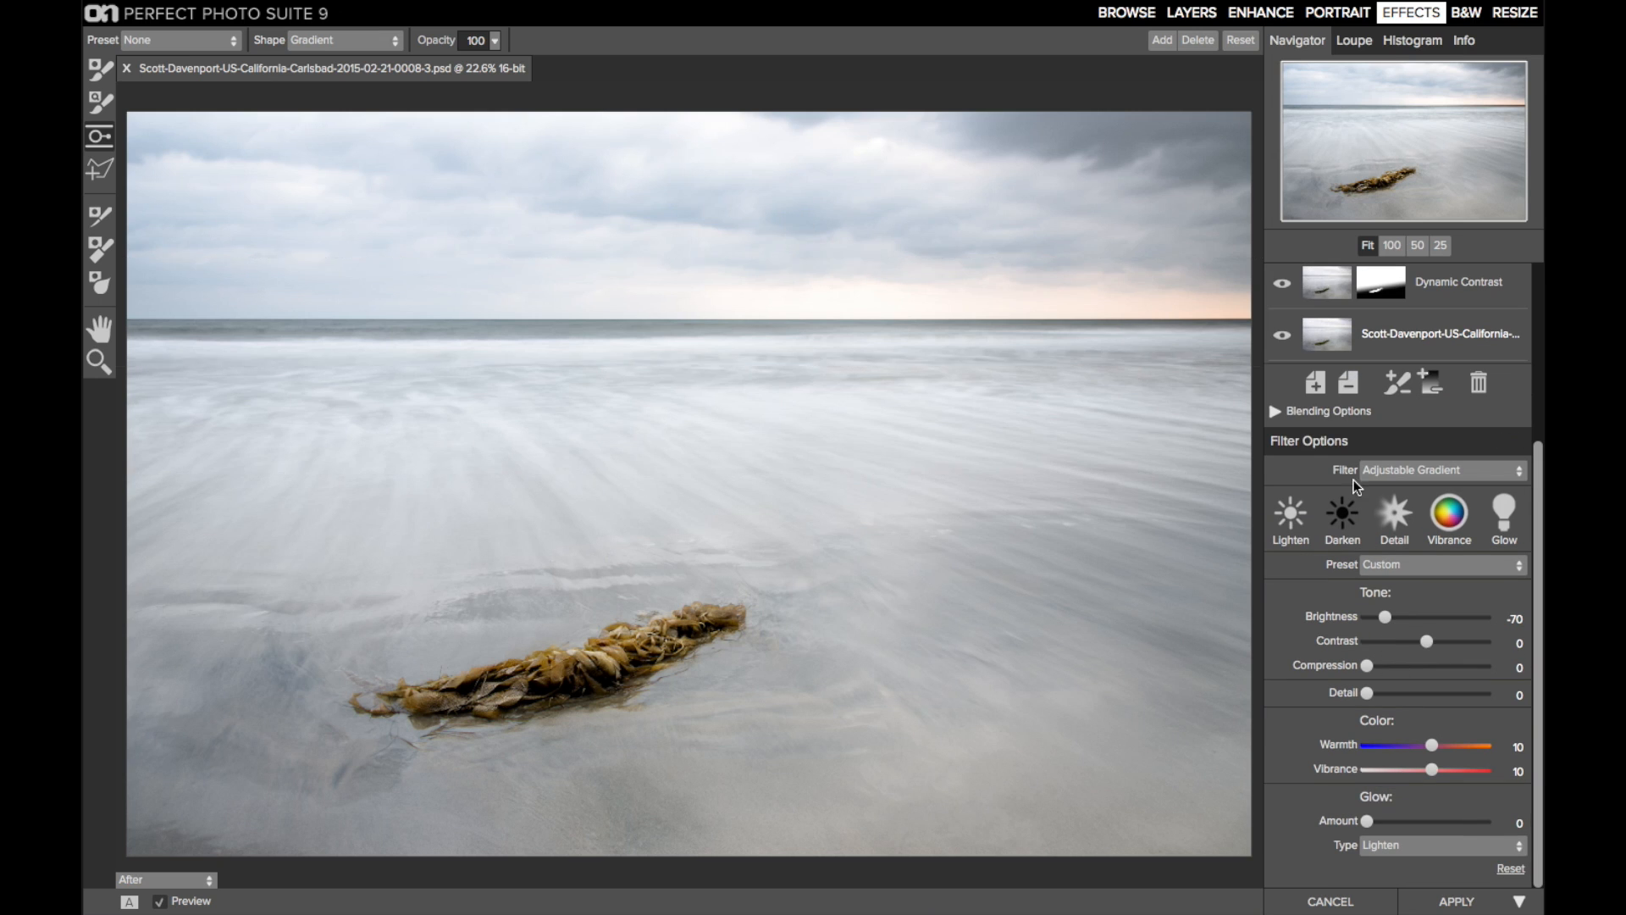
{"action": "scroll", "coordinate": [1356, 485], "scroll_direction": "up", "scroll_amount": 6}
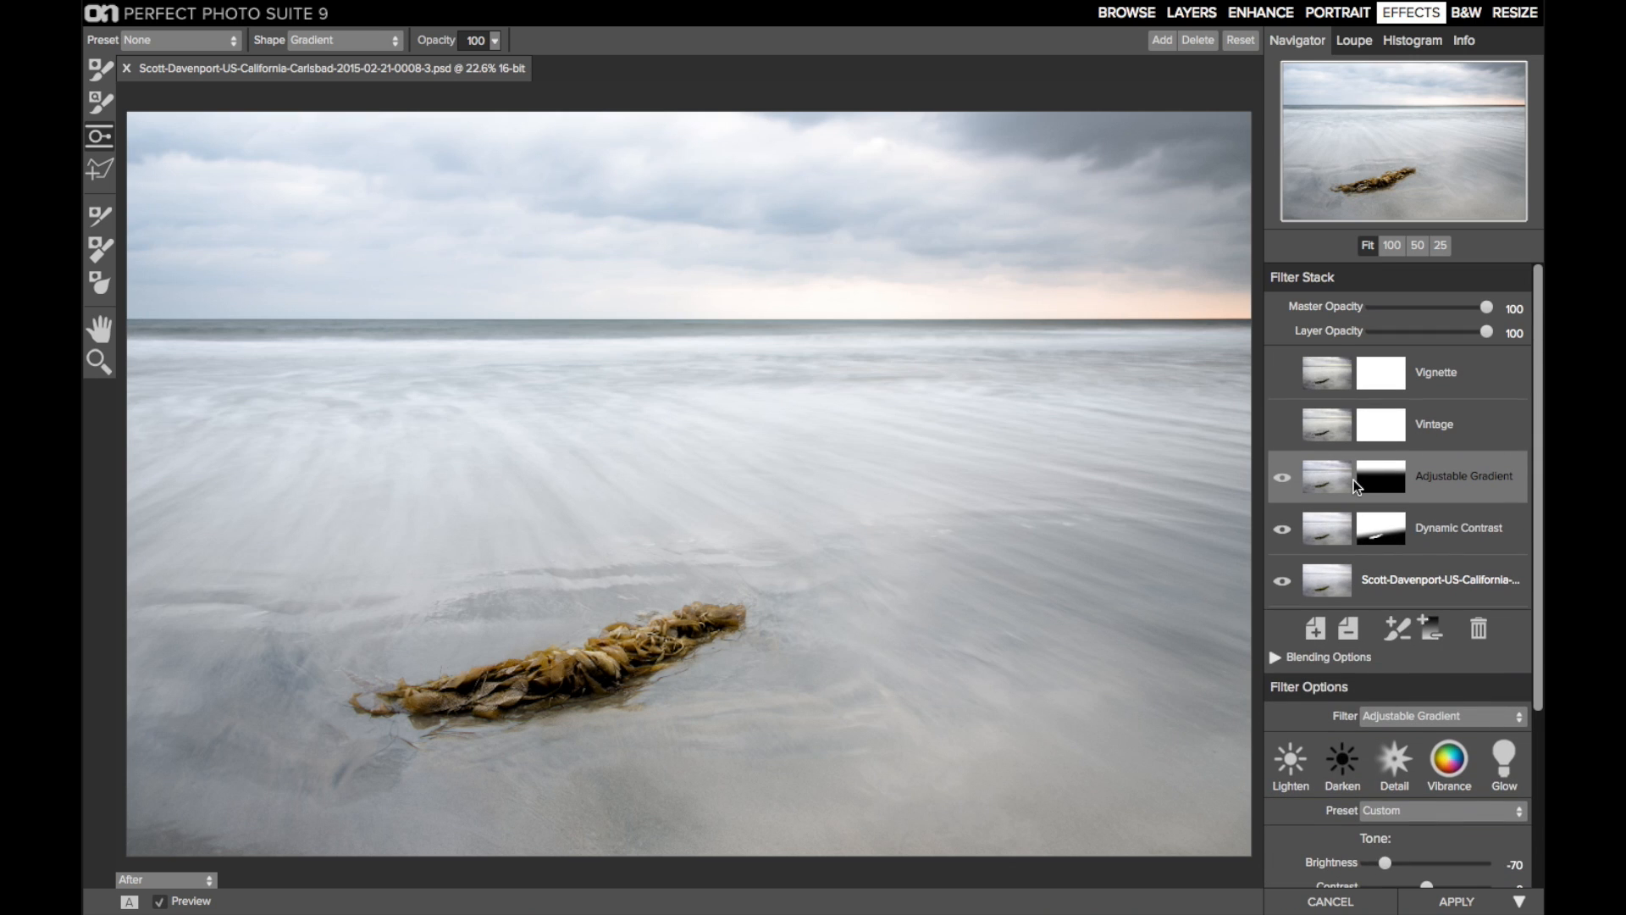
Step: Add a Color Enhancer filter directly above the Adjustable Gradient and give it the Fall Enhancer preset
{"action": "left_click", "coordinate": [1439, 426]}
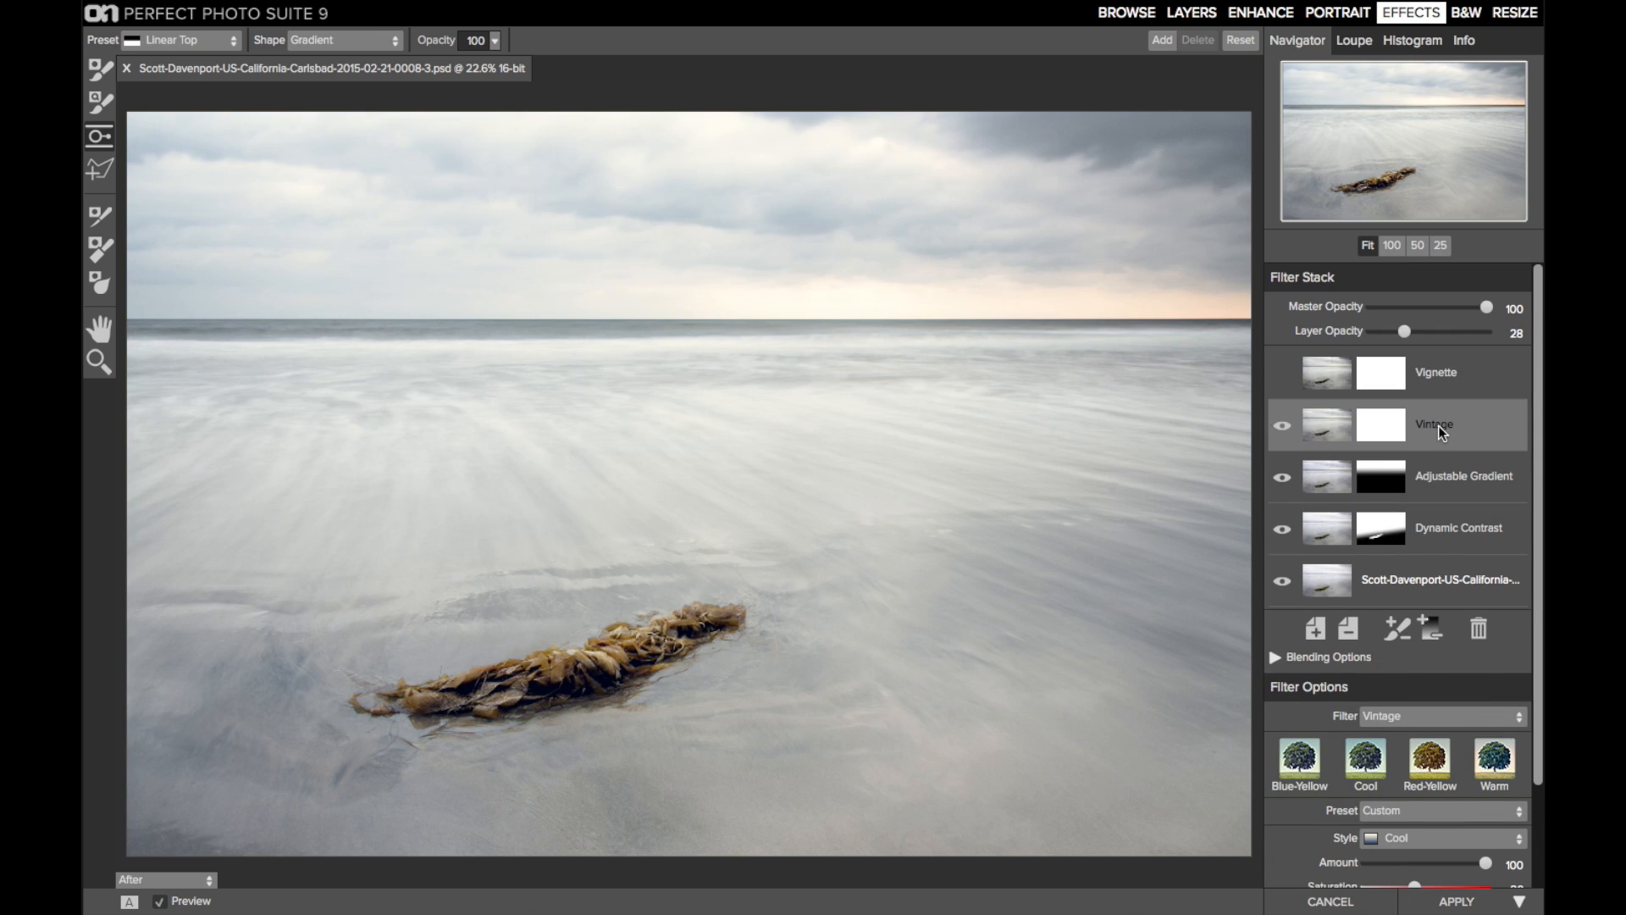
{"action": "left_click", "coordinate": [1442, 478]}
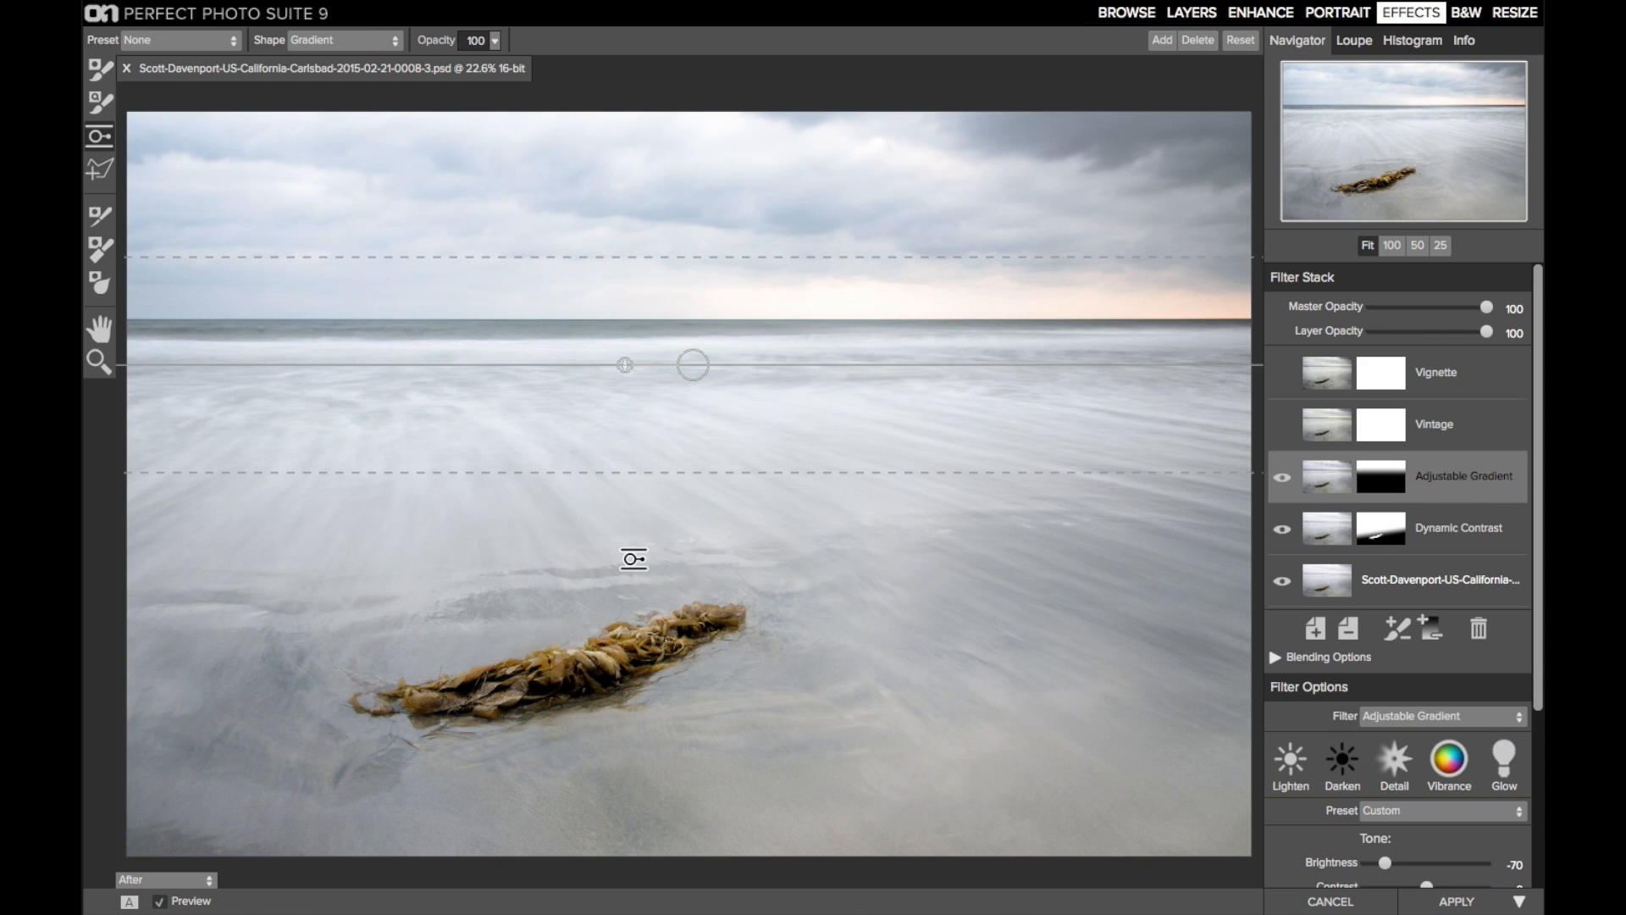
{"action": "left_click", "coordinate": [1315, 629]}
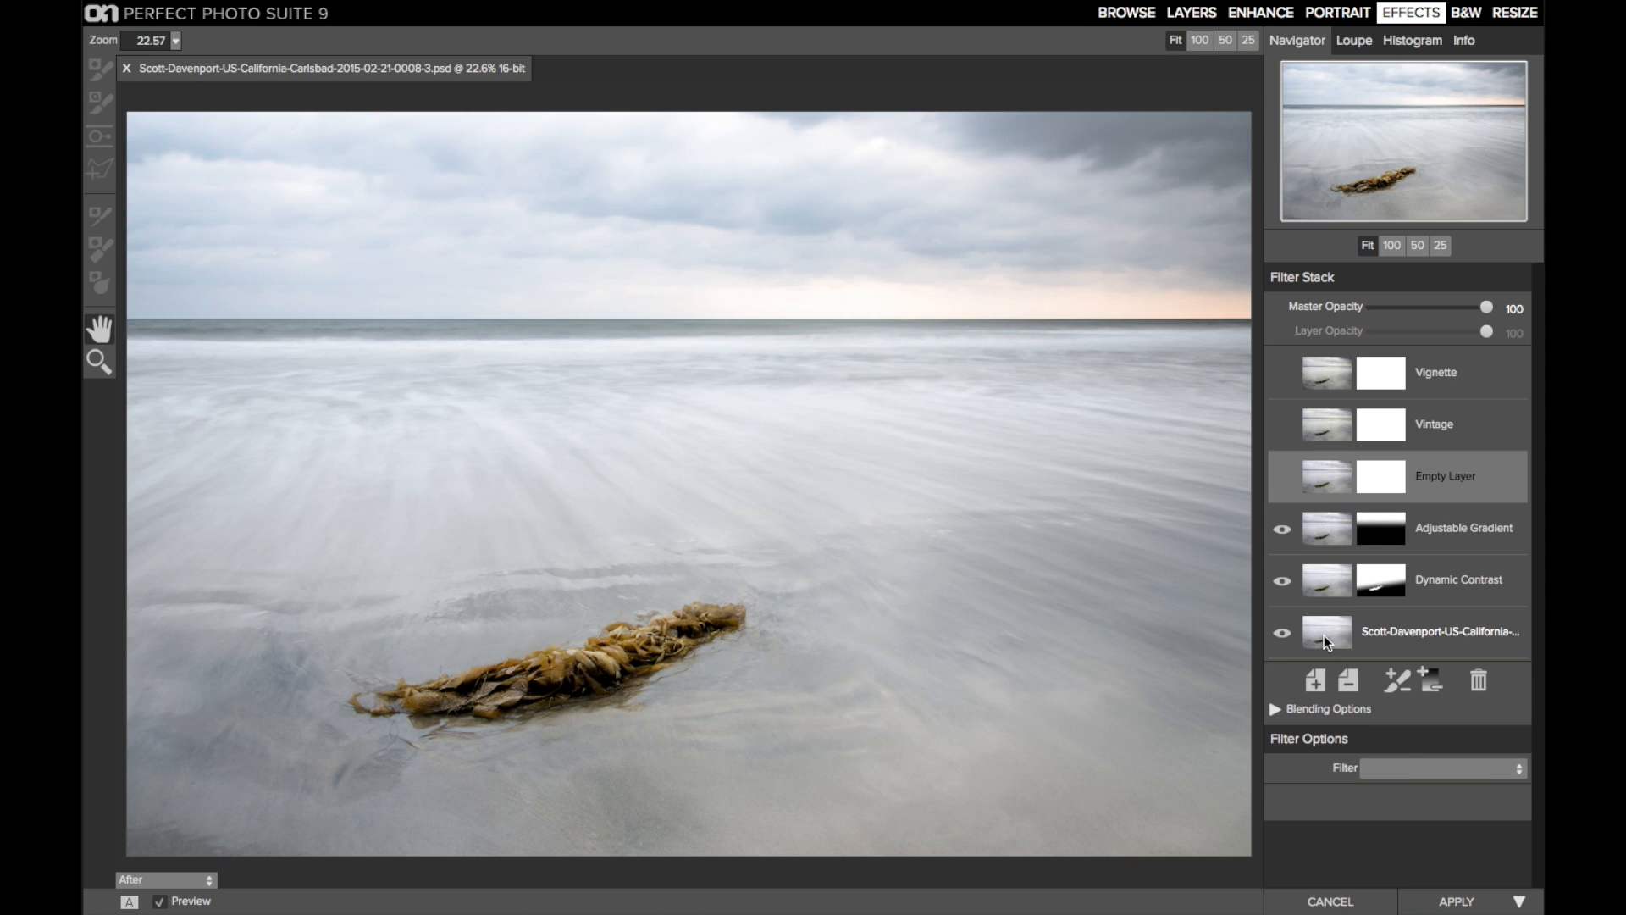
{"action": "left_click", "coordinate": [1408, 768]}
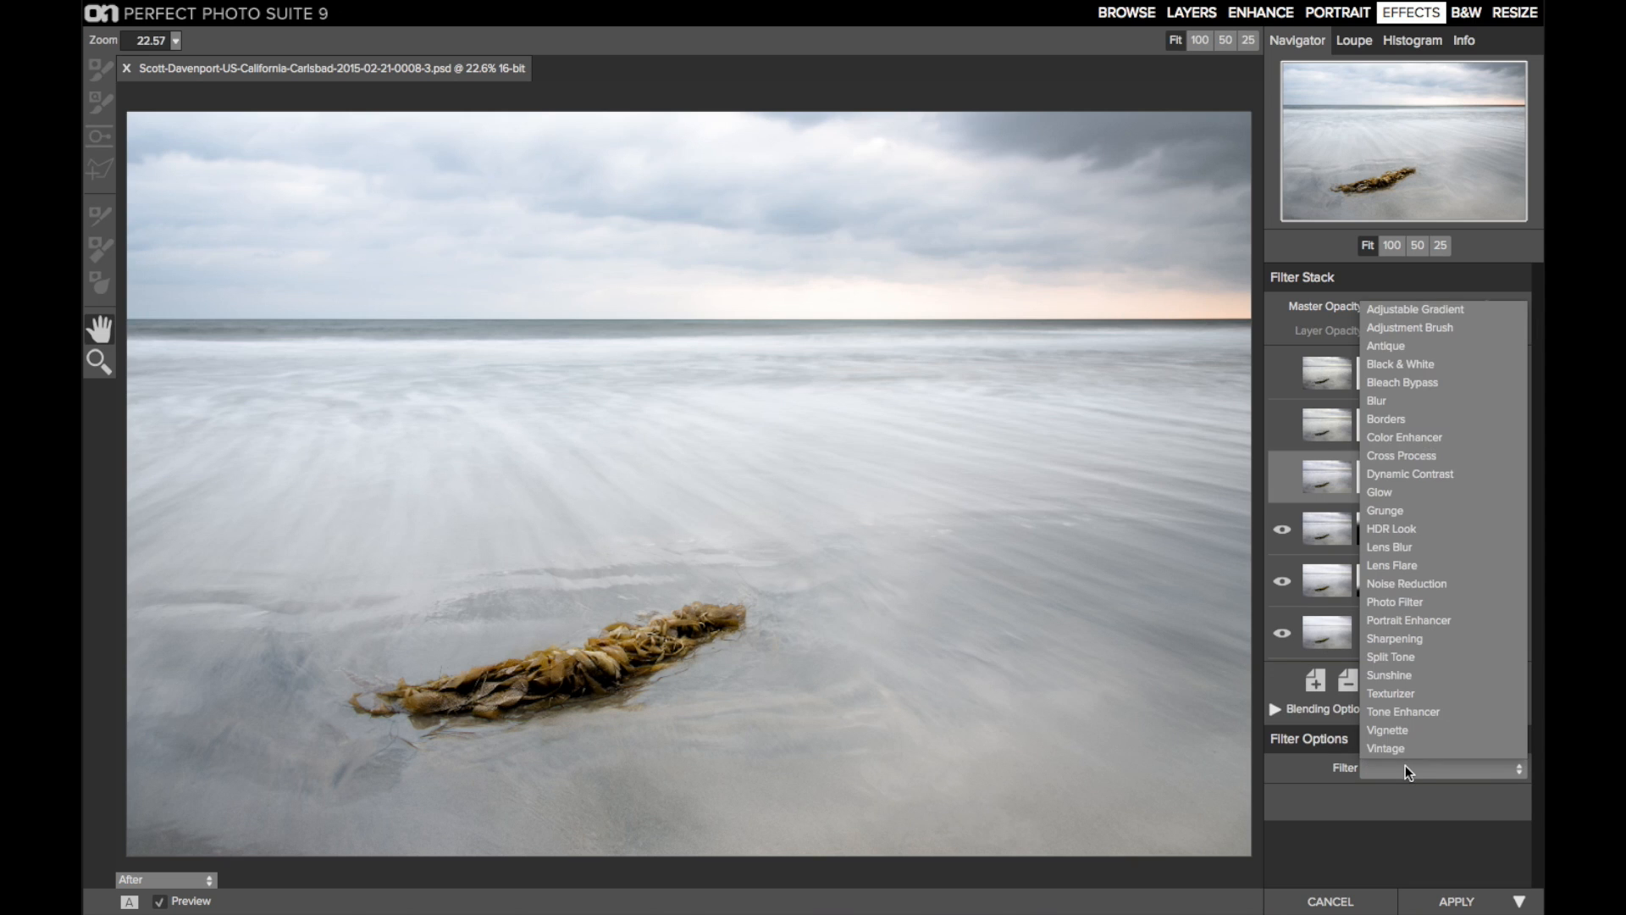
{"action": "left_click", "coordinate": [1503, 452]}
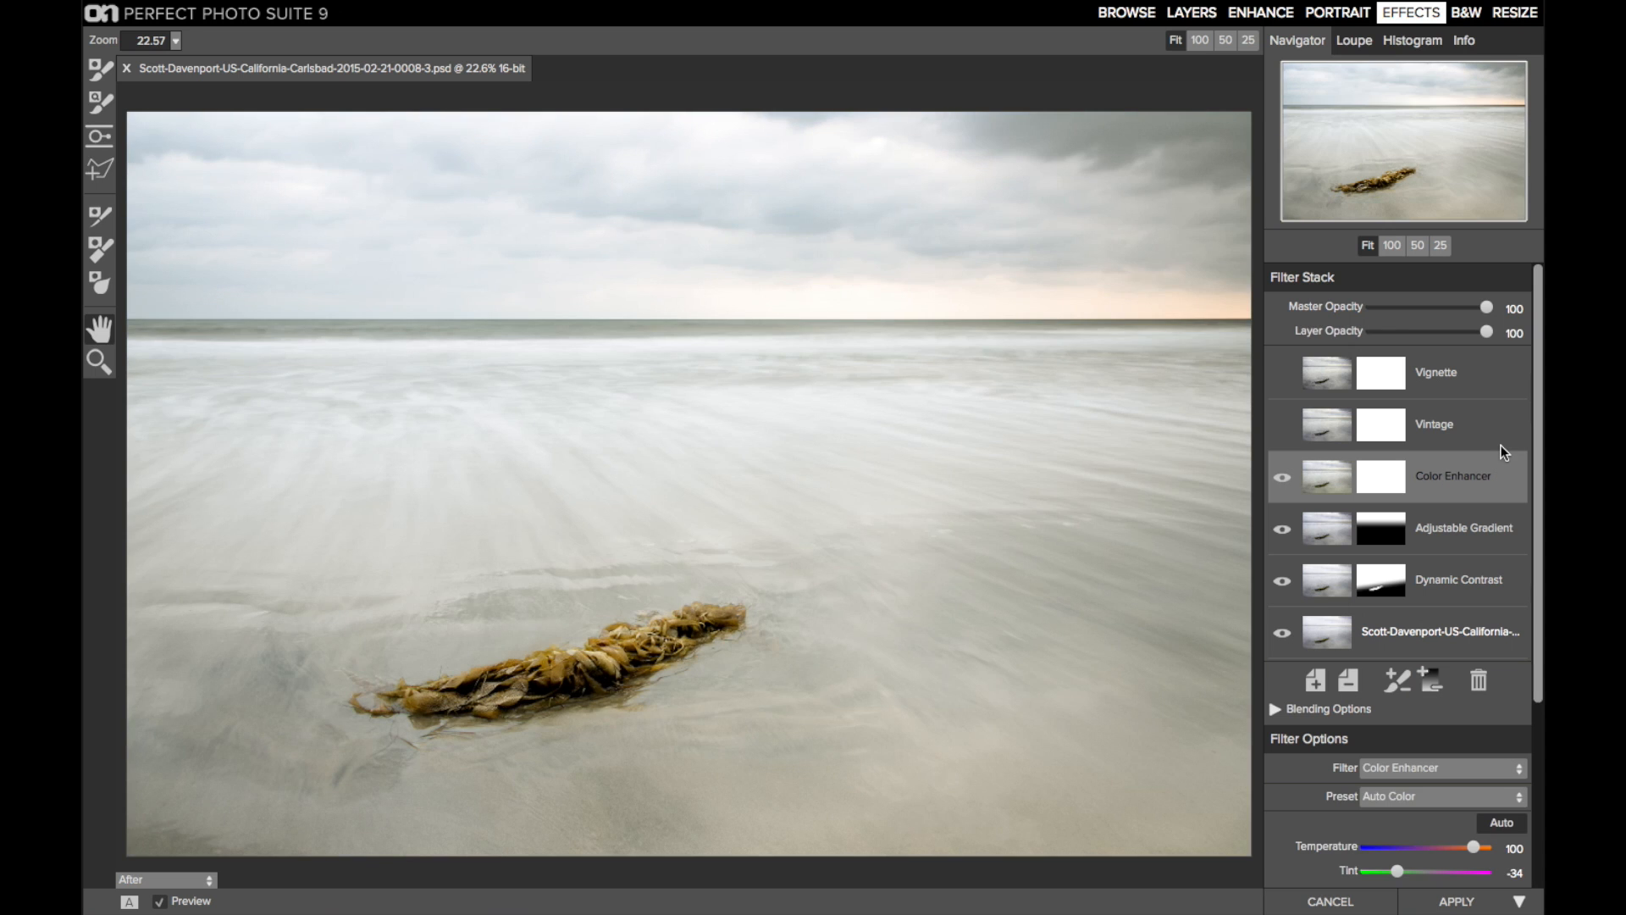
{"action": "left_click", "coordinate": [1399, 797]}
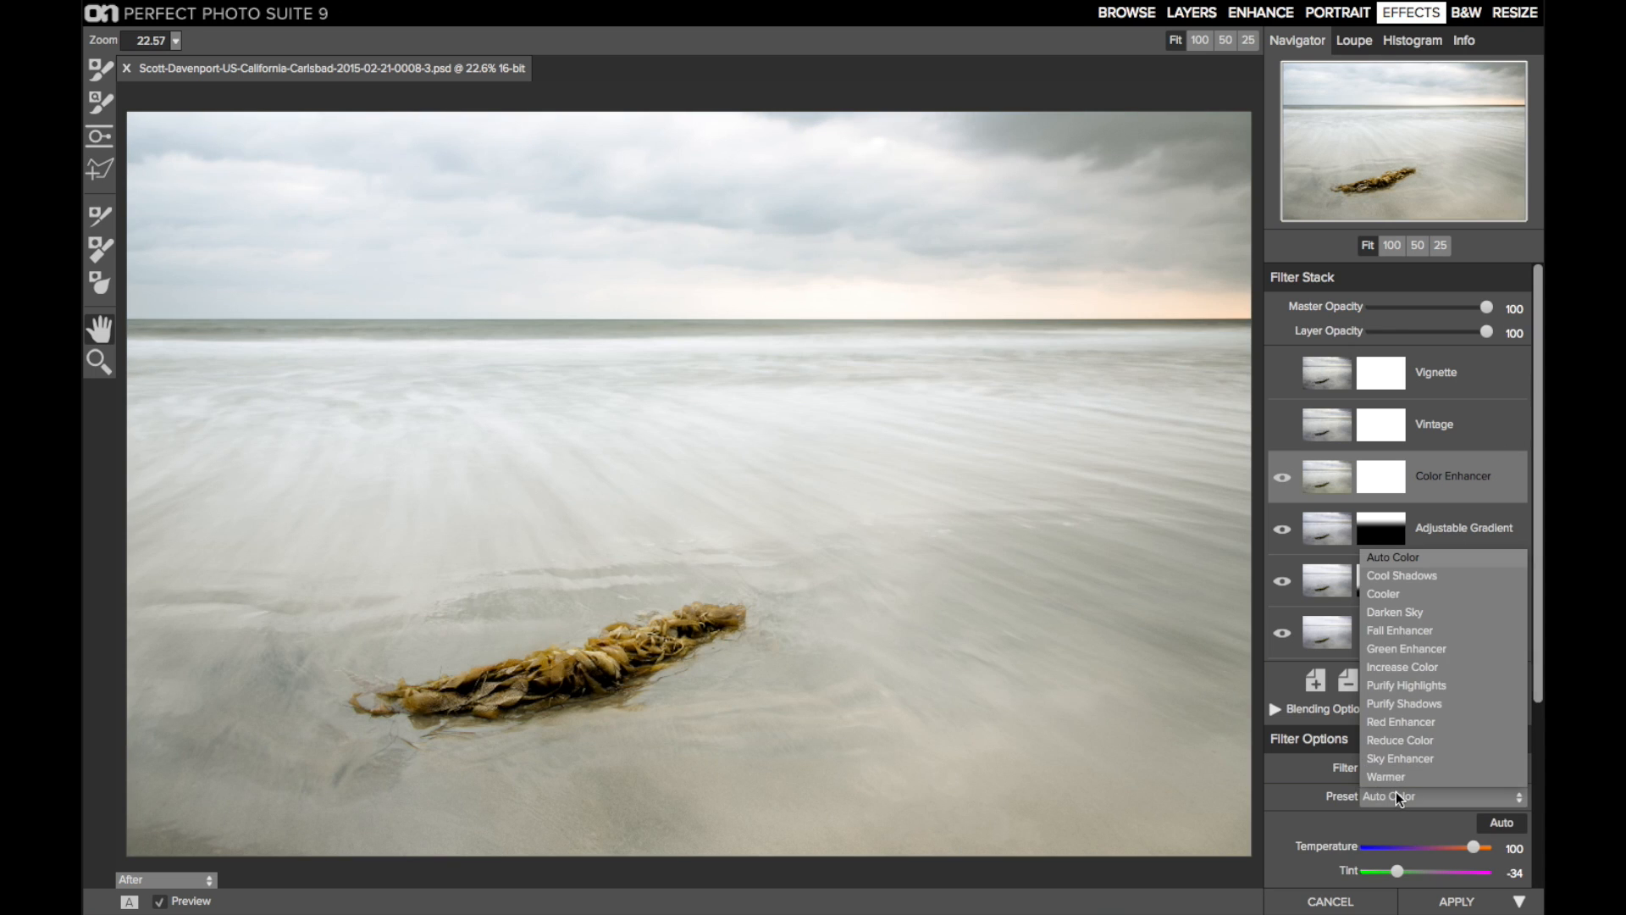
{"action": "left_click", "coordinate": [1414, 633]}
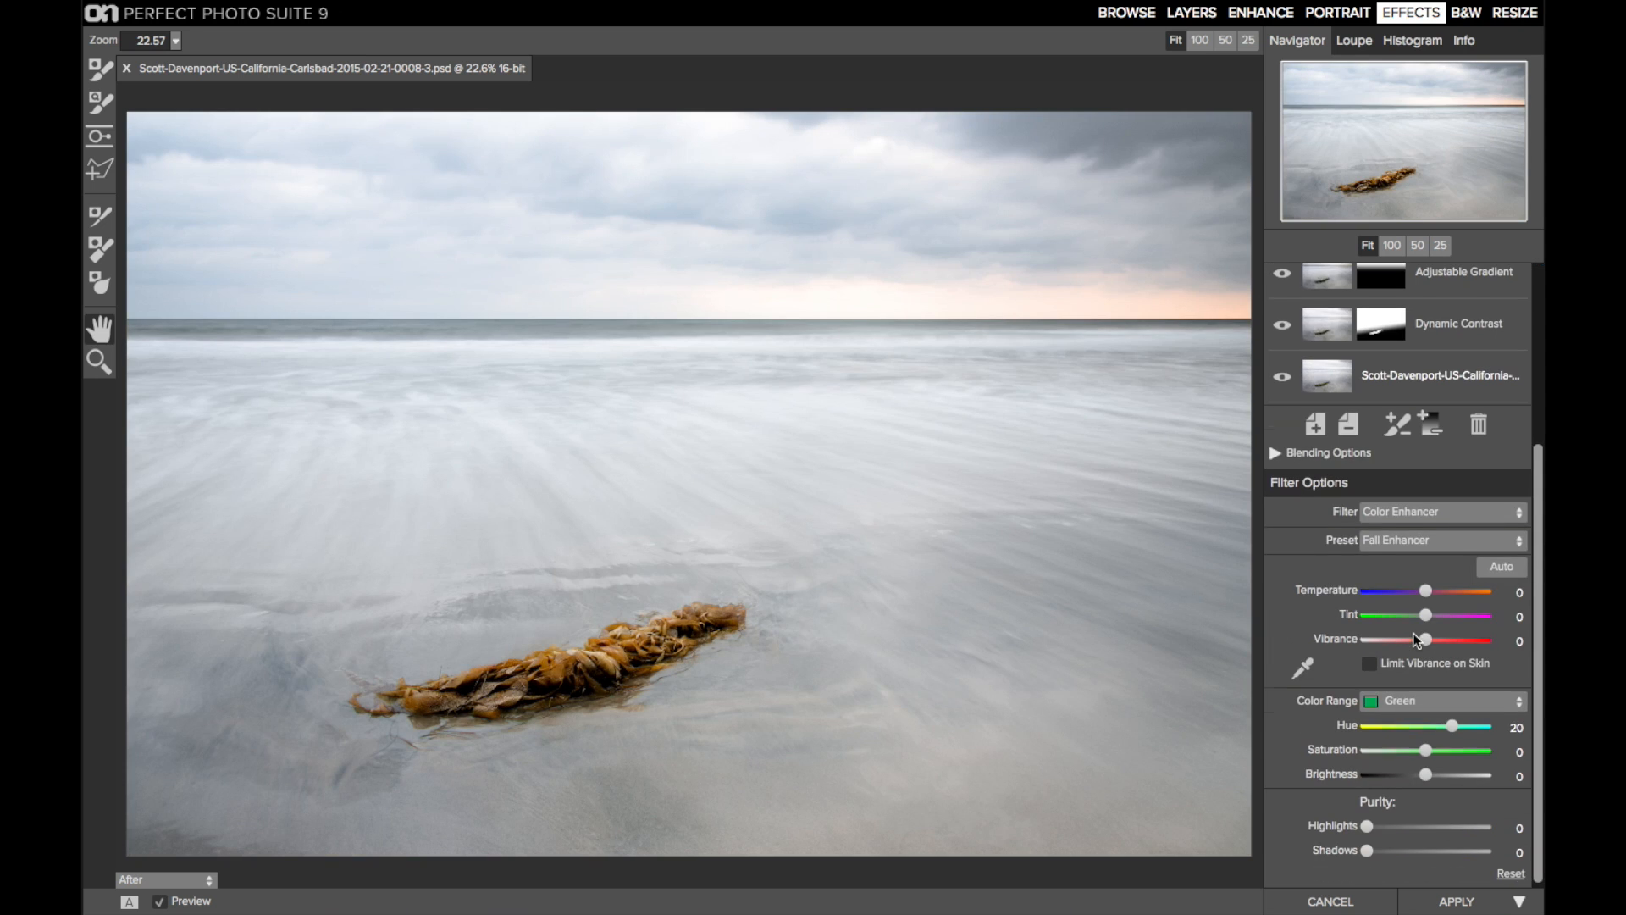
Step: Set the Orange range's saturation to 40 in the Color Enhancer and slightly reduce that filter's layer opacity
{"action": "left_click", "coordinate": [1423, 710]}
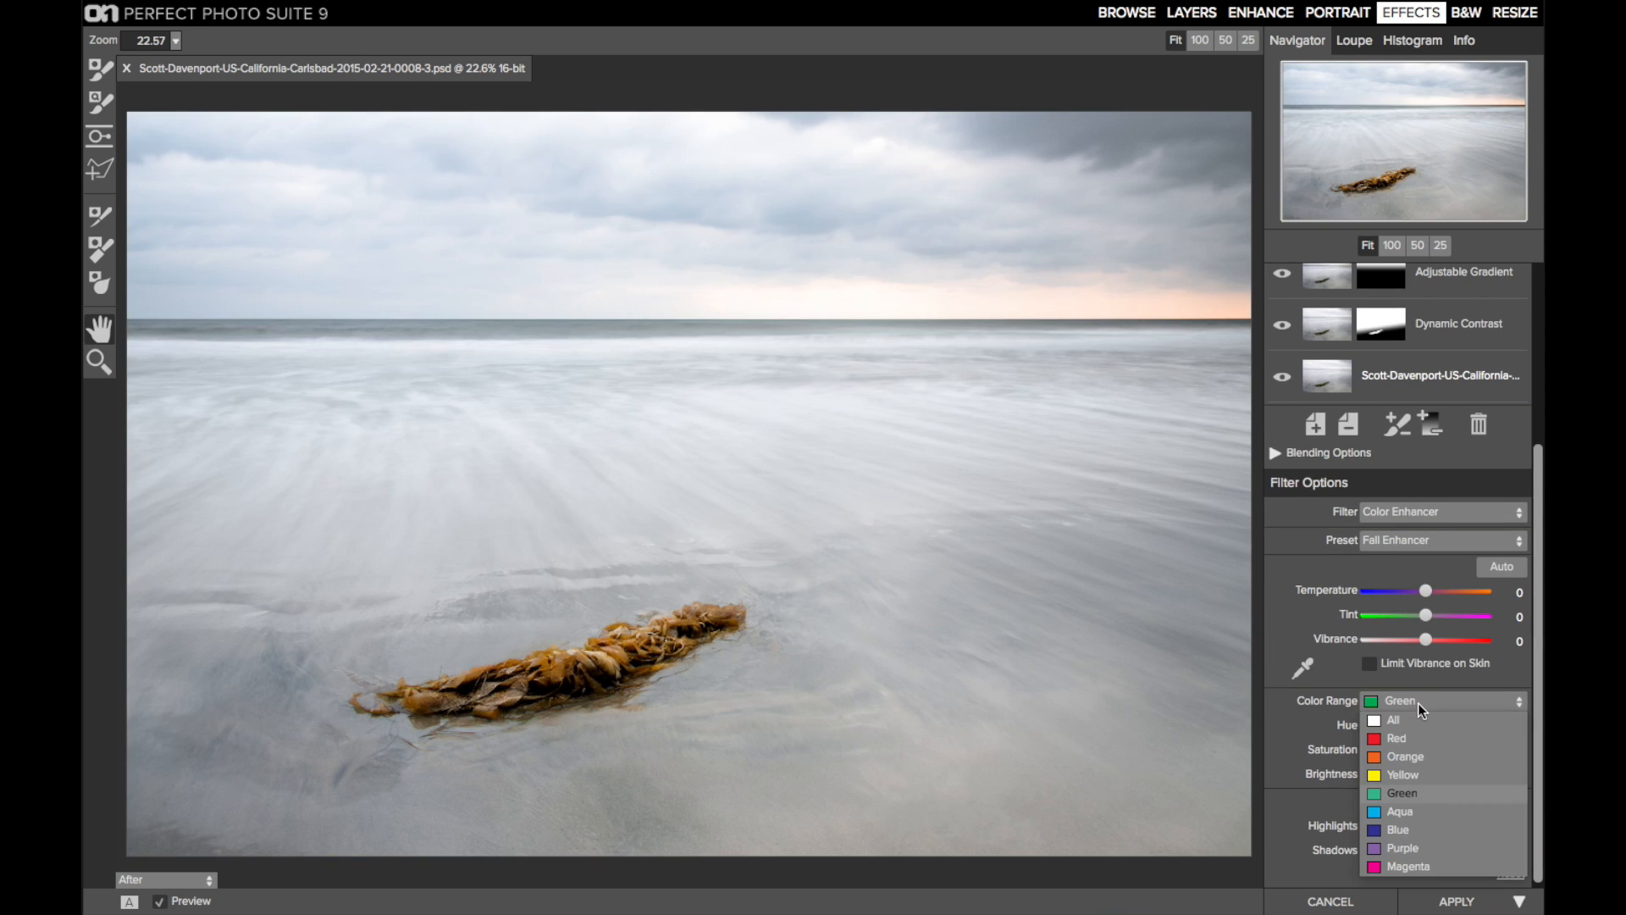
{"action": "left_click", "coordinate": [1423, 759]}
{"action": "left_click_drag", "start_coordinate": [1425, 750], "coordinate": [1469, 750]}
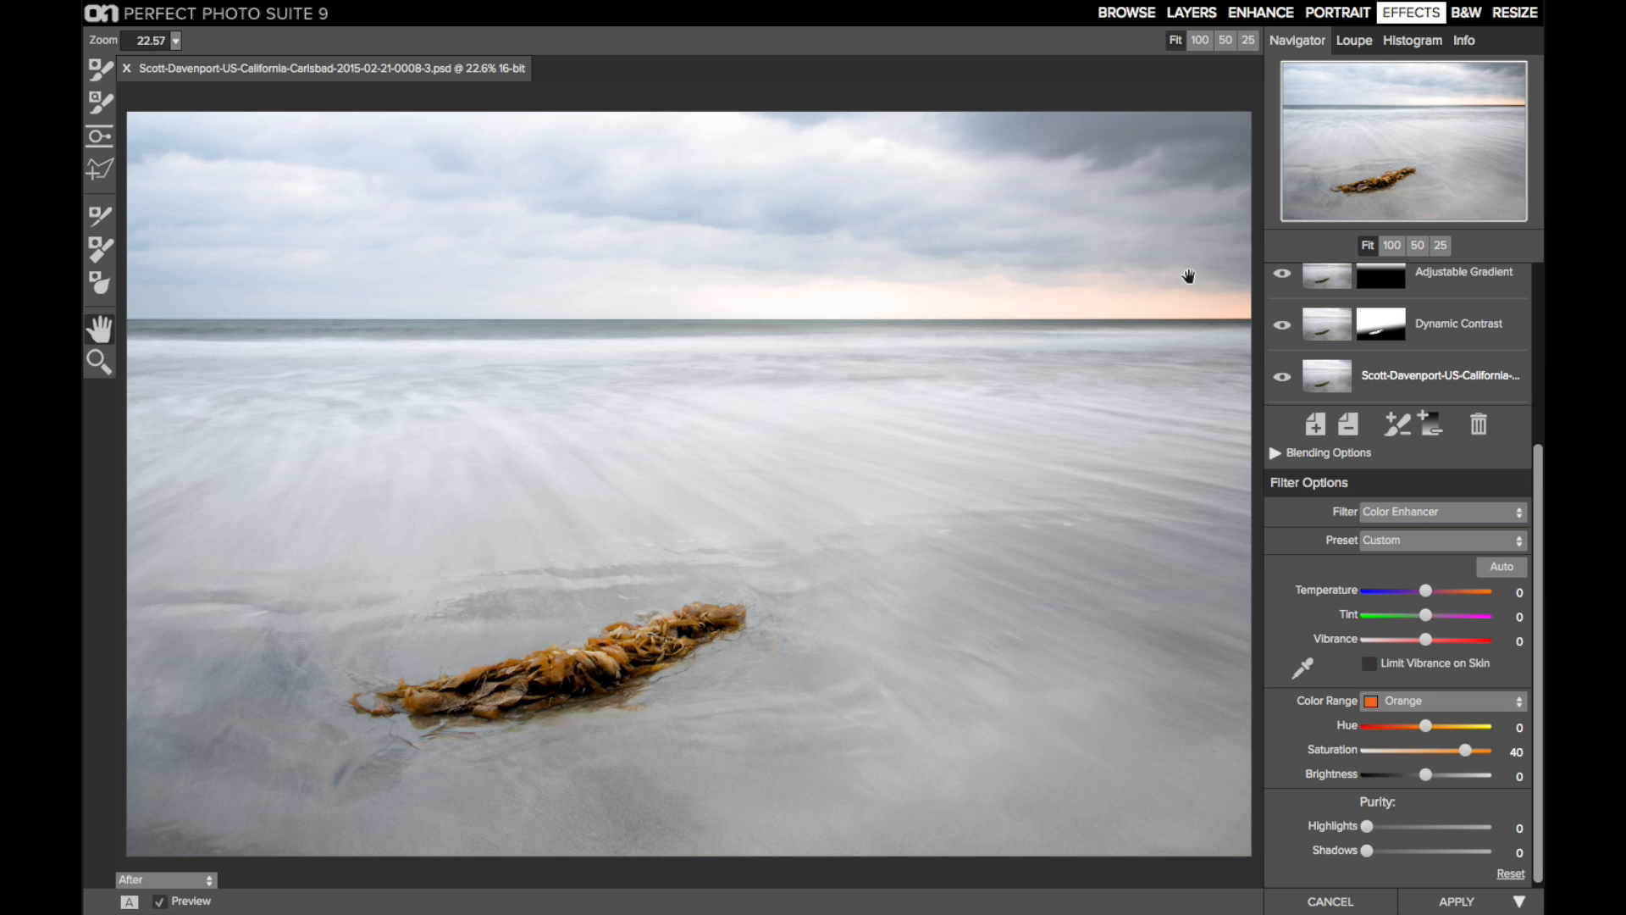
{"action": "scroll", "coordinate": [1391, 466], "scroll_direction": "up", "scroll_amount": 3}
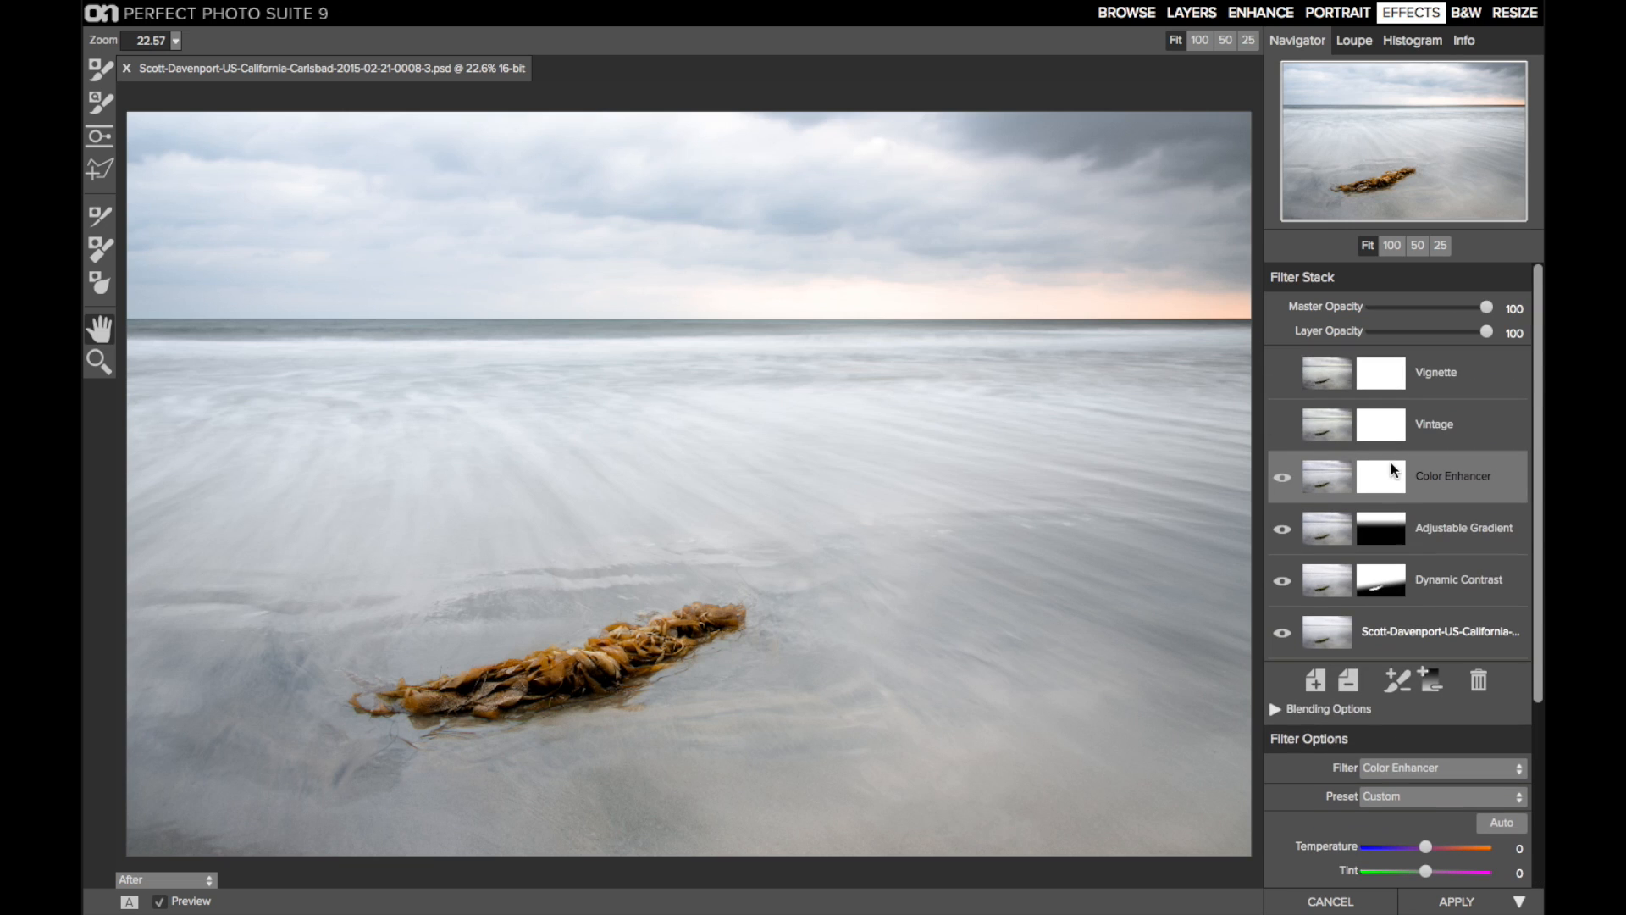
{"action": "left_click", "coordinate": [1455, 332]}
{"action": "mouse_move", "coordinate": [1455, 332]}
{"action": "left_mouse_down"}
{"action": "mouse_move", "coordinate": [1436, 332]}
{"action": "mouse_move", "coordinate": [1465, 331]}
{"action": "left_mouse_up"}
Step: Turn on the Vintage filter, lower its layer opacity to a faint level and compare the photo with and without it
{"action": "left_click", "coordinate": [1446, 430]}
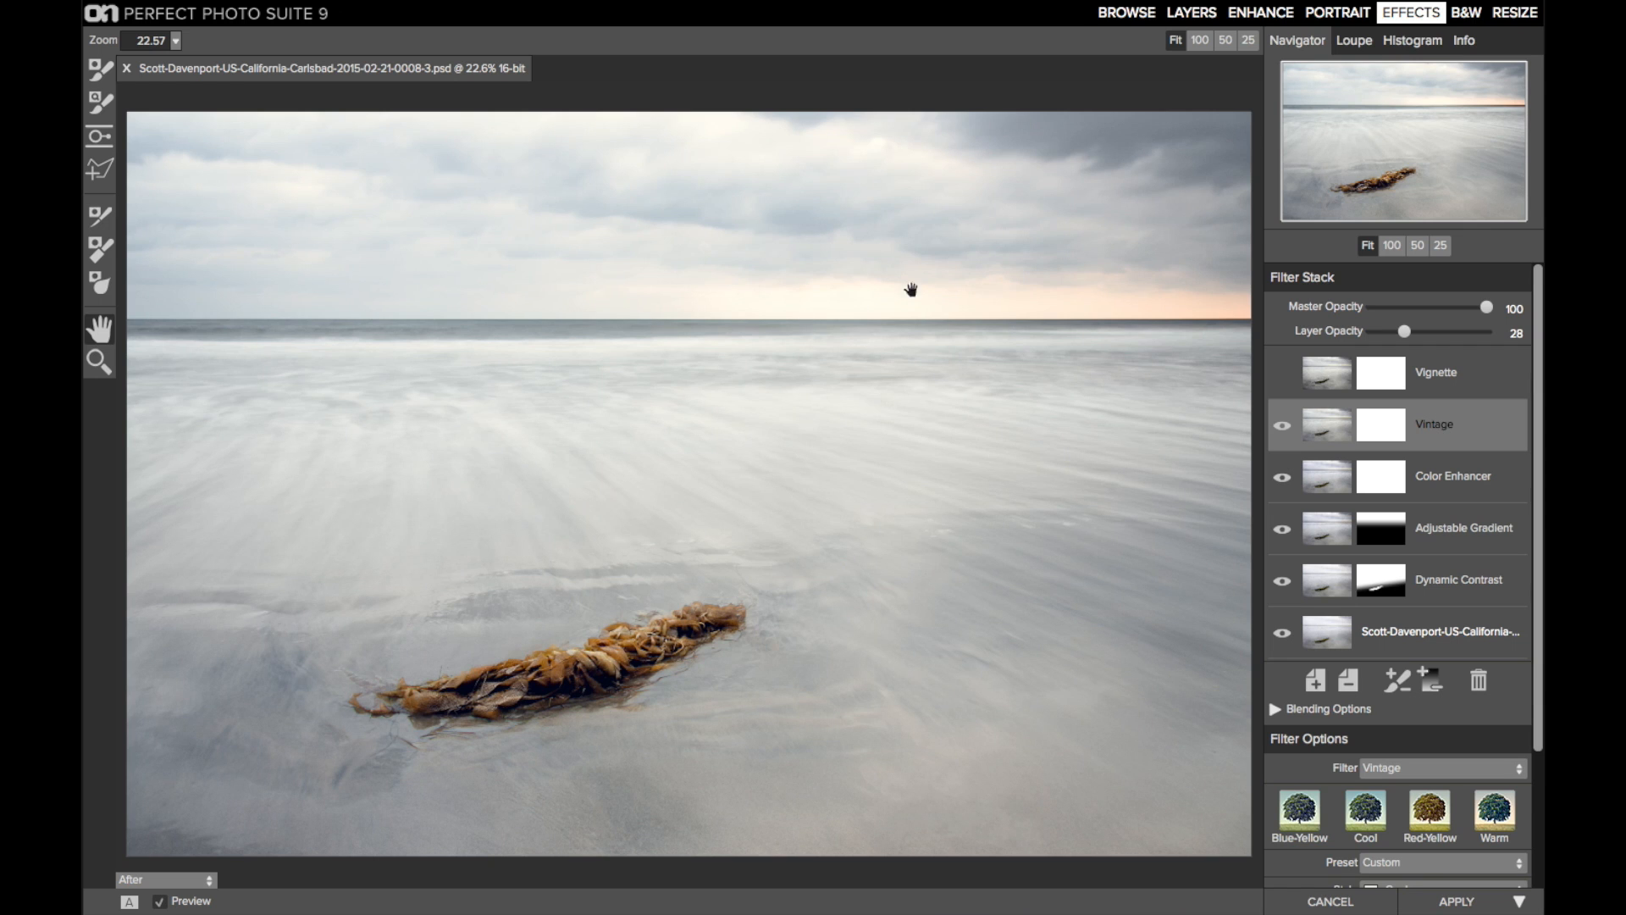
{"action": "left_click", "coordinate": [1406, 334]}
{"action": "left_click_drag", "start_coordinate": [1404, 332], "coordinate": [1384, 331]}
{"action": "left_click", "coordinate": [1283, 426]}
{"action": "left_click", "coordinate": [1283, 425]}
{"action": "left_click", "coordinate": [1283, 425]}
{"action": "left_click", "coordinate": [1283, 425]}
Step: Add a Tone Enhancer filter above Vintage with the Midtones Darker preset and reduce its layer opacity to a low level
{"action": "left_click", "coordinate": [1318, 681]}
{"action": "left_click", "coordinate": [1392, 823]}
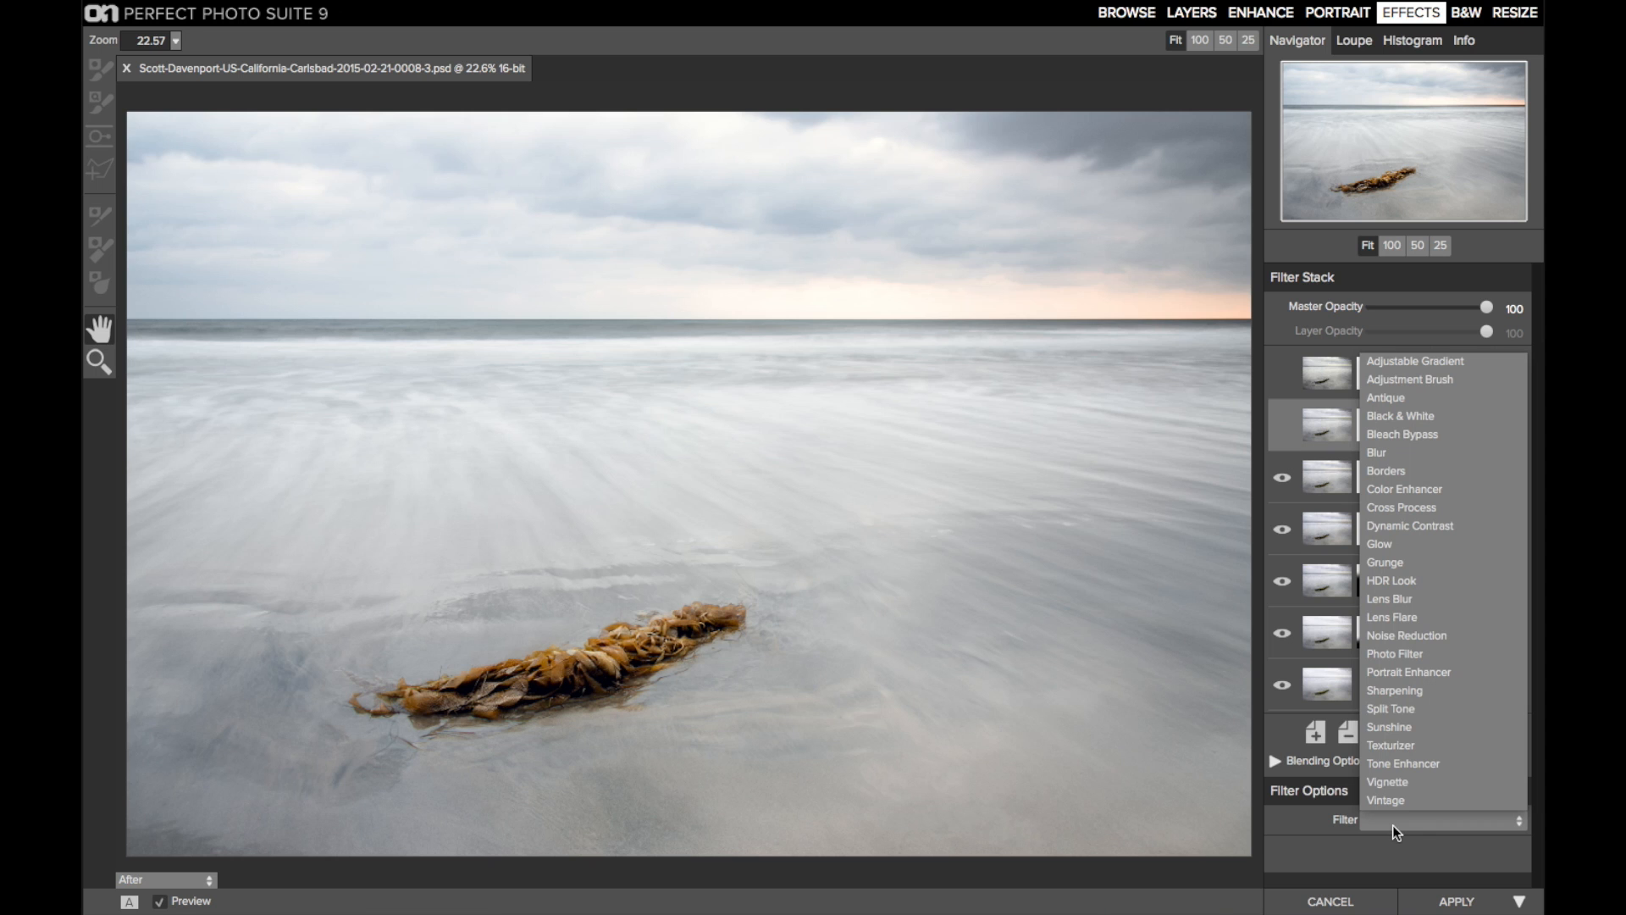
{"action": "left_click", "coordinate": [1441, 764]}
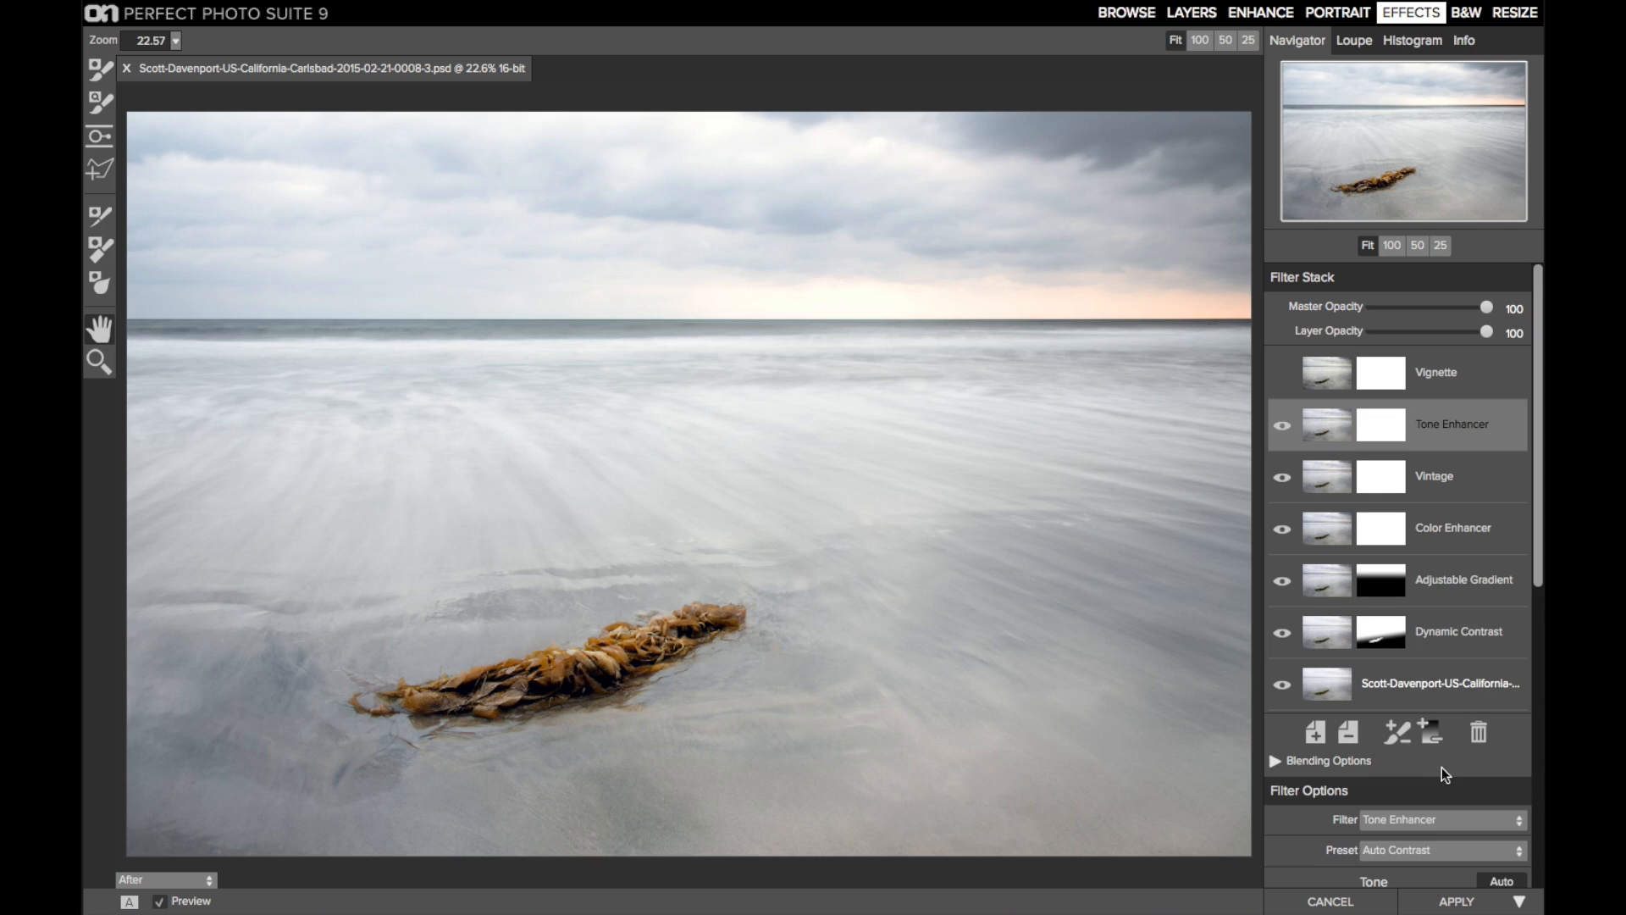
{"action": "scroll", "coordinate": [1441, 766], "scroll_direction": "down", "scroll_amount": 5}
{"action": "left_click", "coordinate": [1420, 565]}
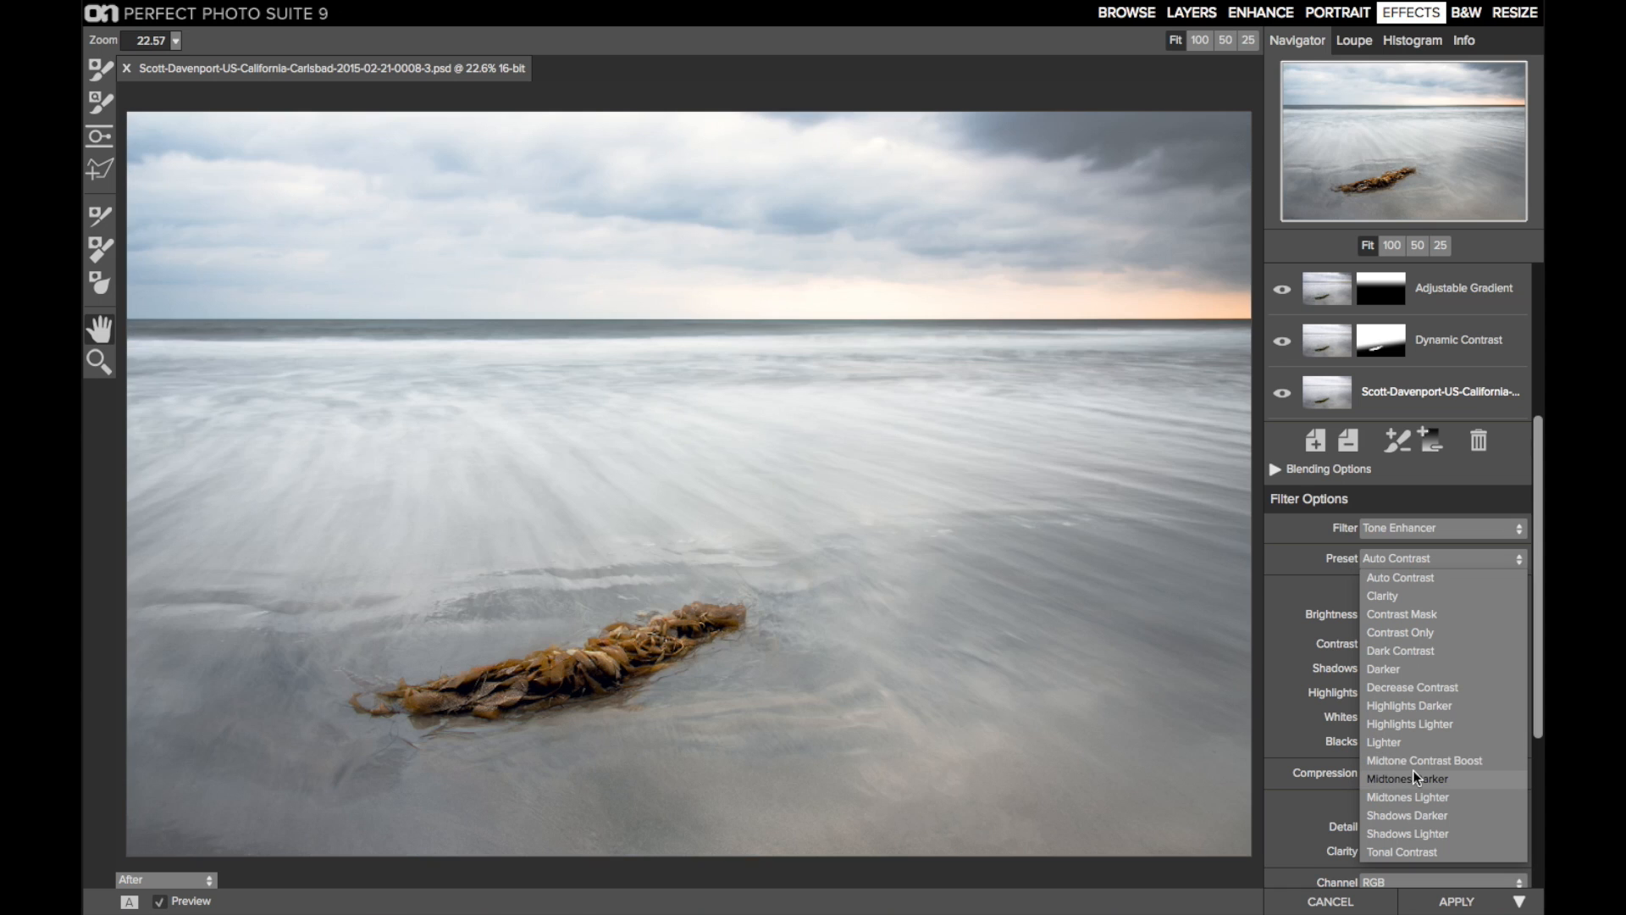
{"action": "left_click", "coordinate": [1413, 773]}
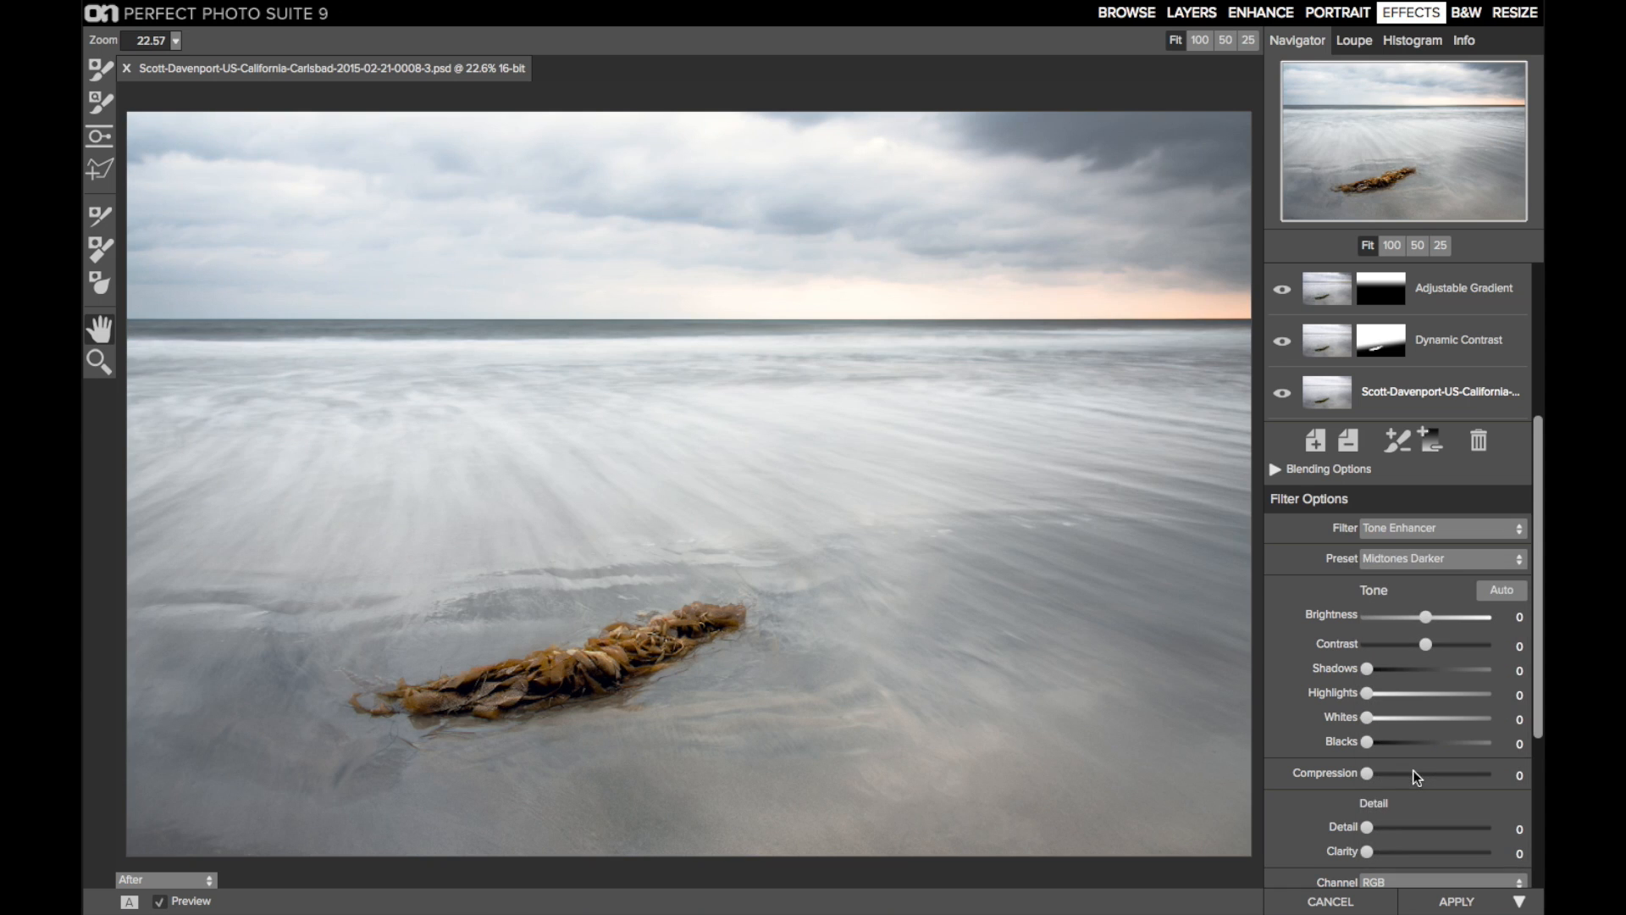
{"action": "scroll", "coordinate": [1417, 669], "scroll_direction": "up", "scroll_amount": 5}
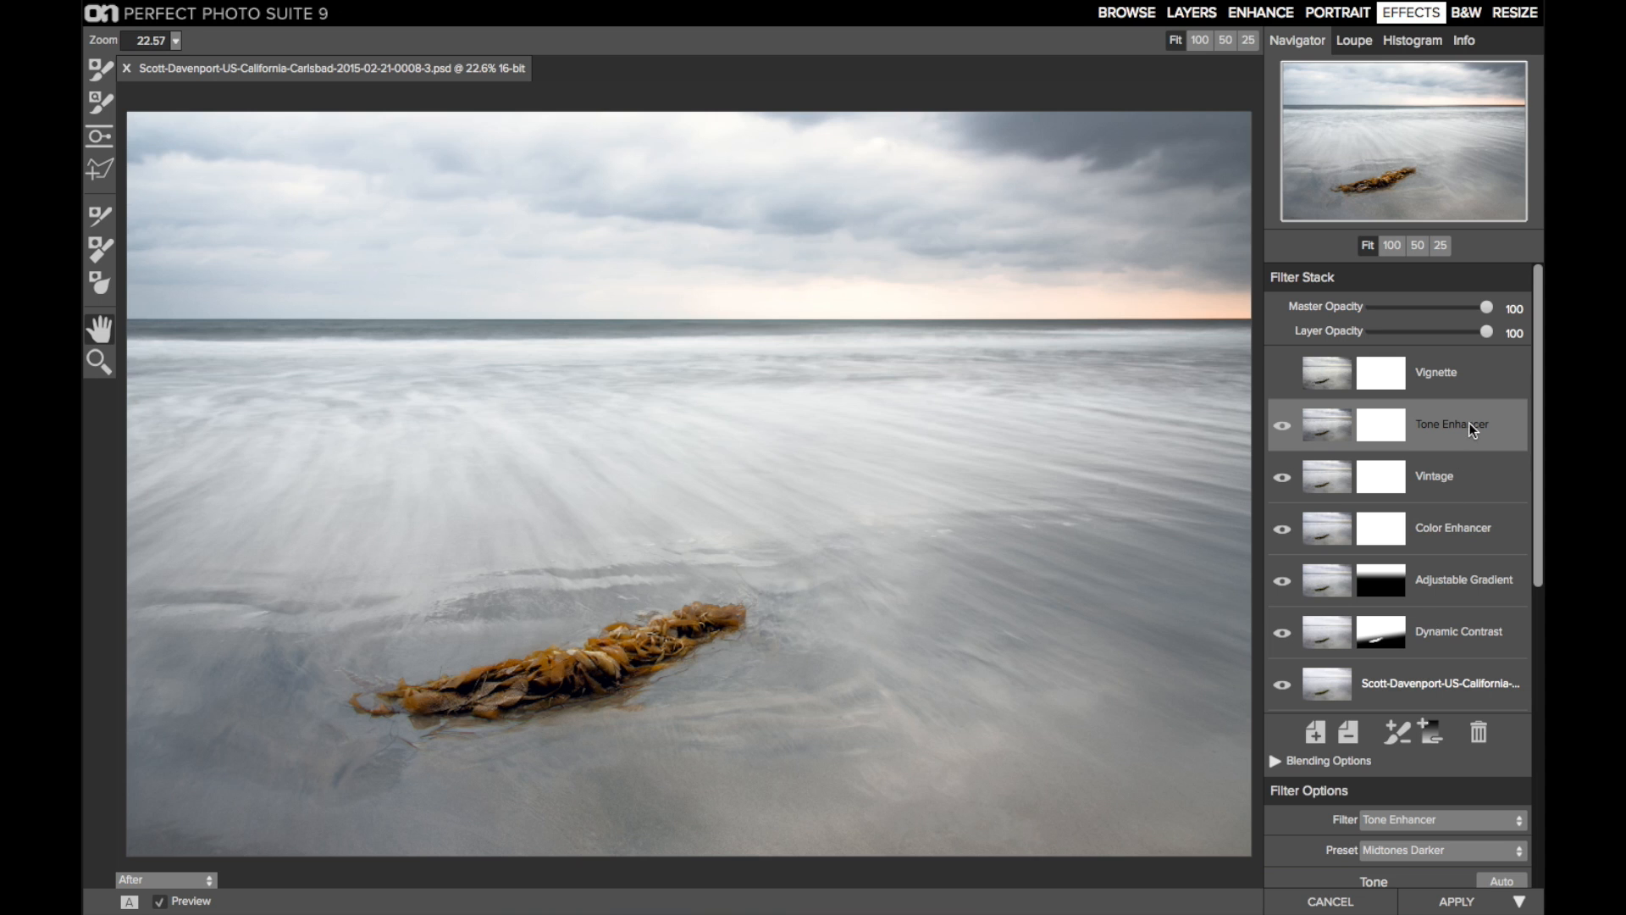
{"action": "left_click_drag", "start_coordinate": [1487, 332], "coordinate": [1372, 334]}
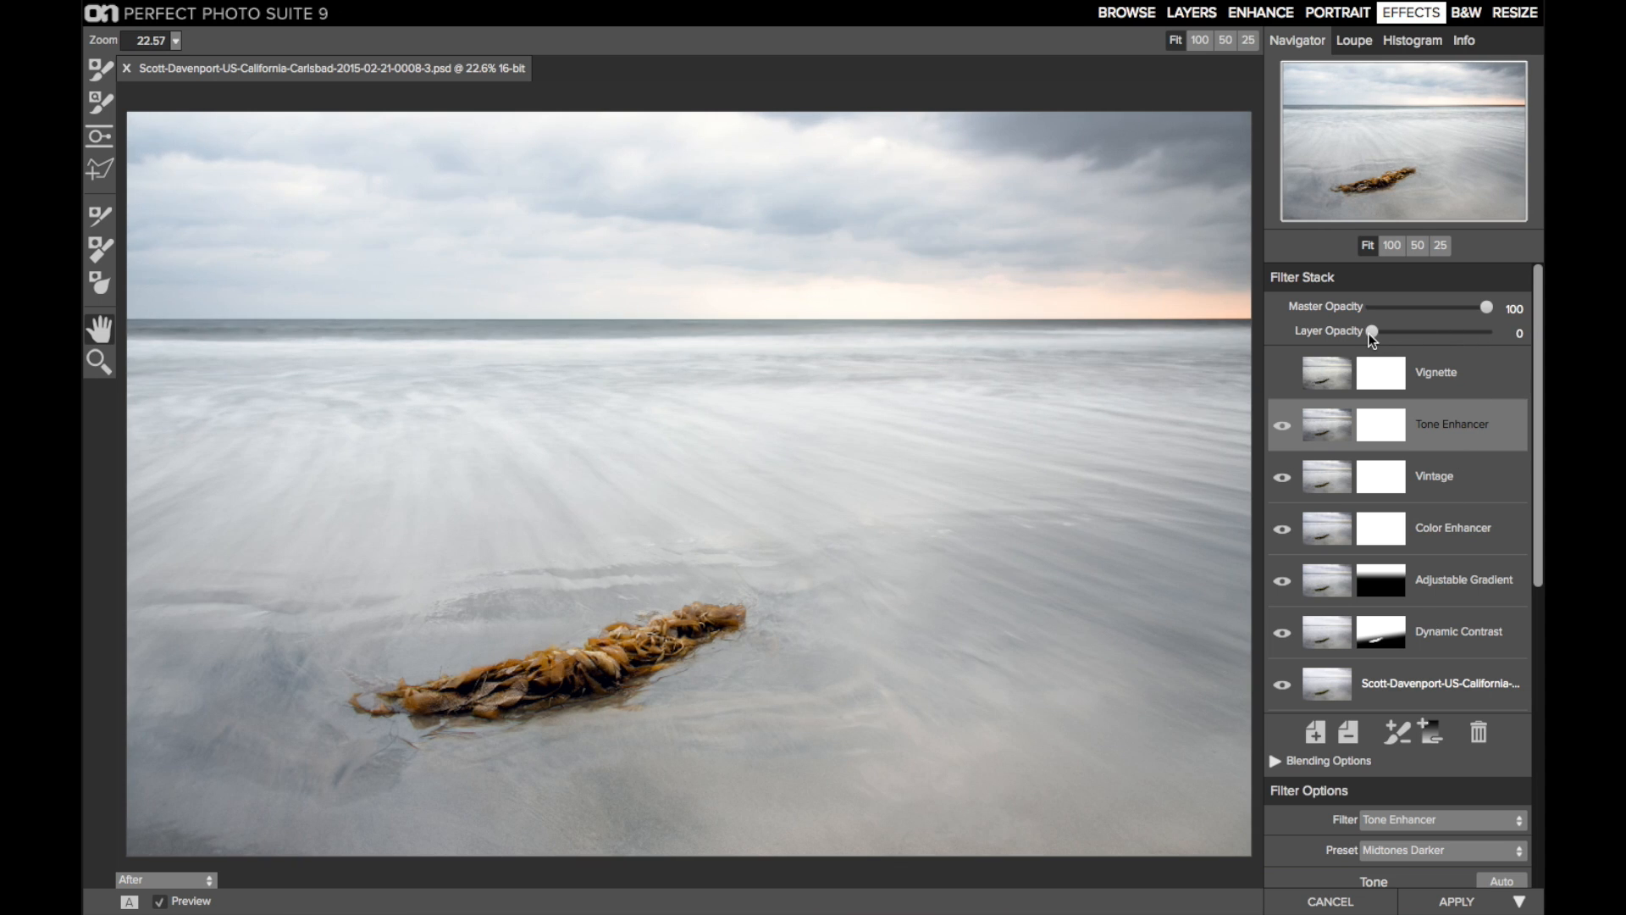
{"action": "left_click_drag", "start_coordinate": [1373, 333], "coordinate": [1393, 333]}
Step: Turn on the Vignette filter and compare the photo before and after the whole filter stack
{"action": "left_click", "coordinate": [1416, 368]}
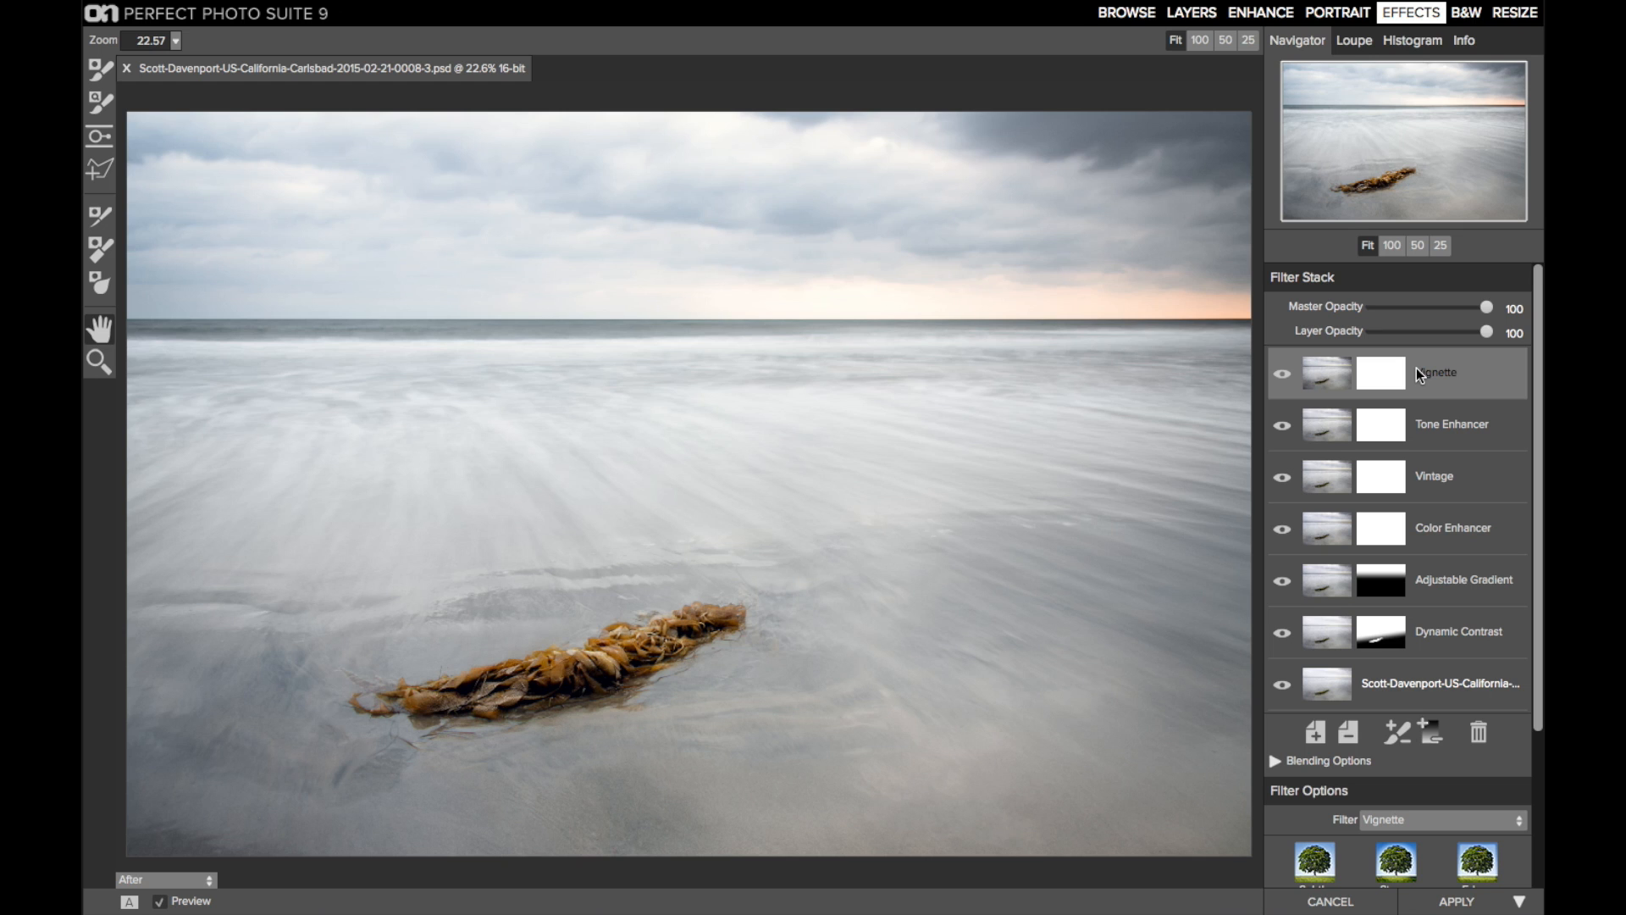
{"action": "key", "text": "ctrl+p"}
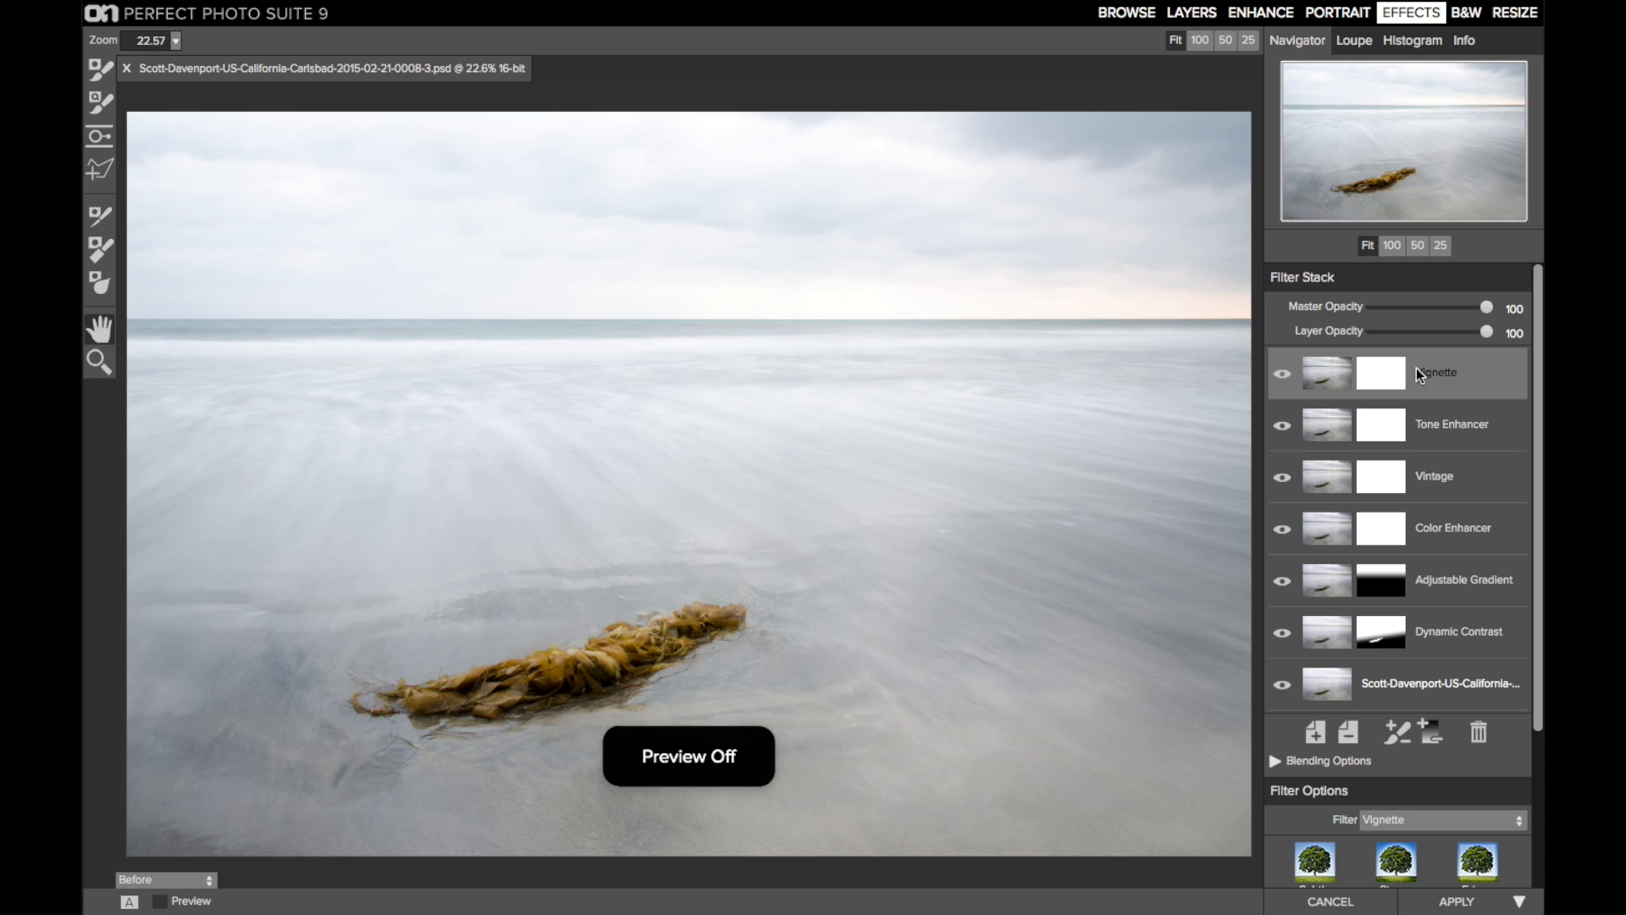
{"action": "key", "text": "ctrl+p"}
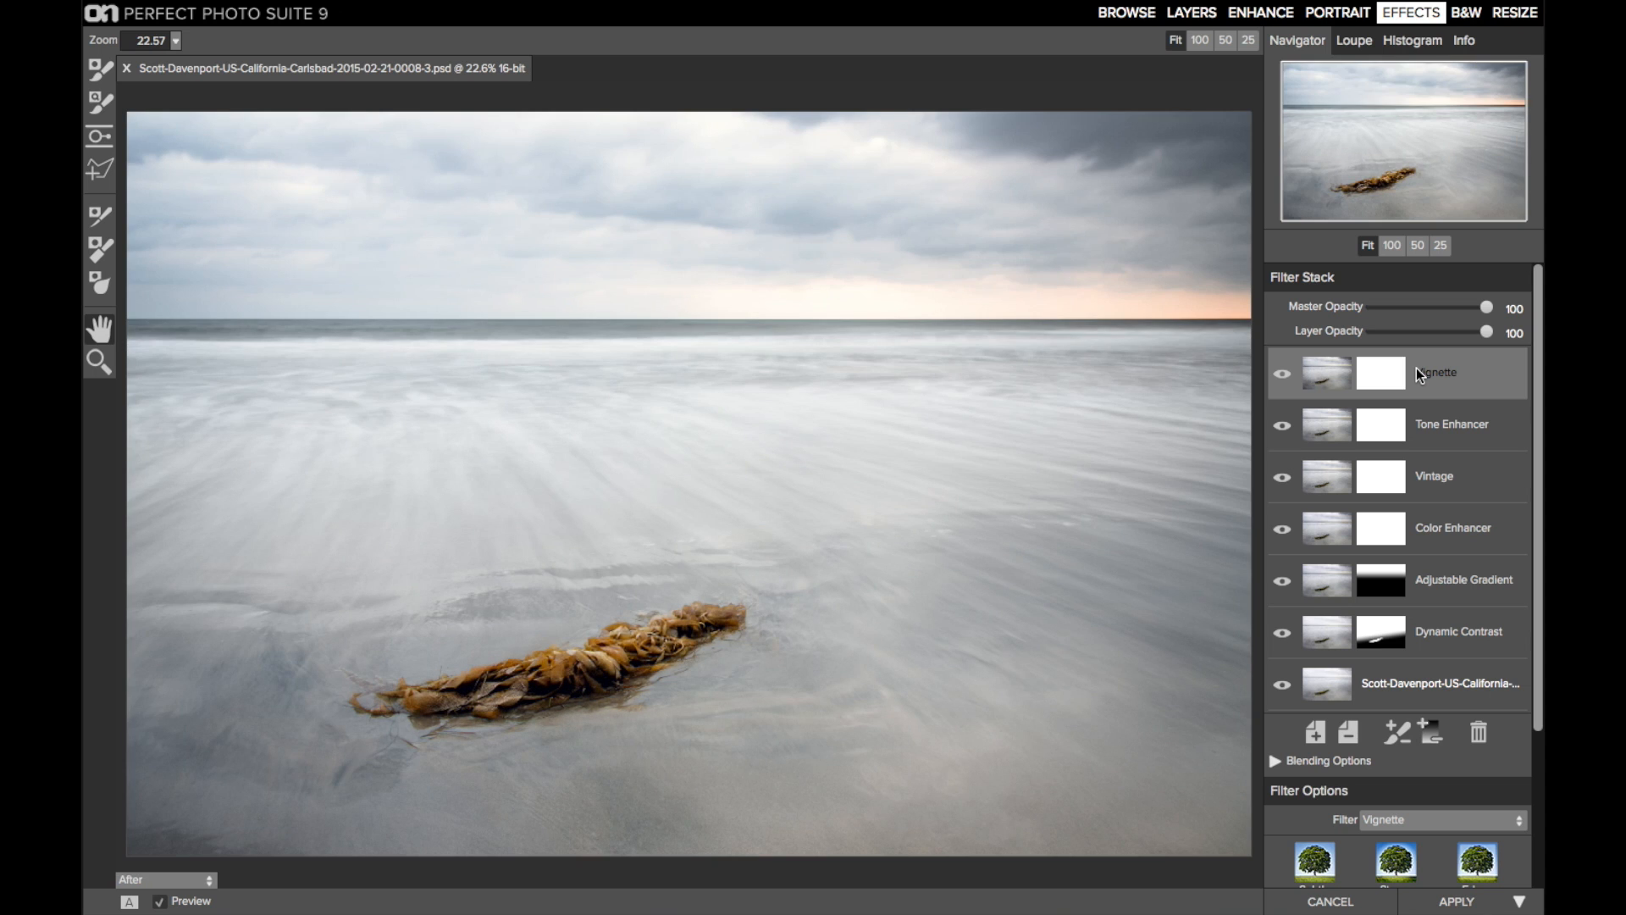